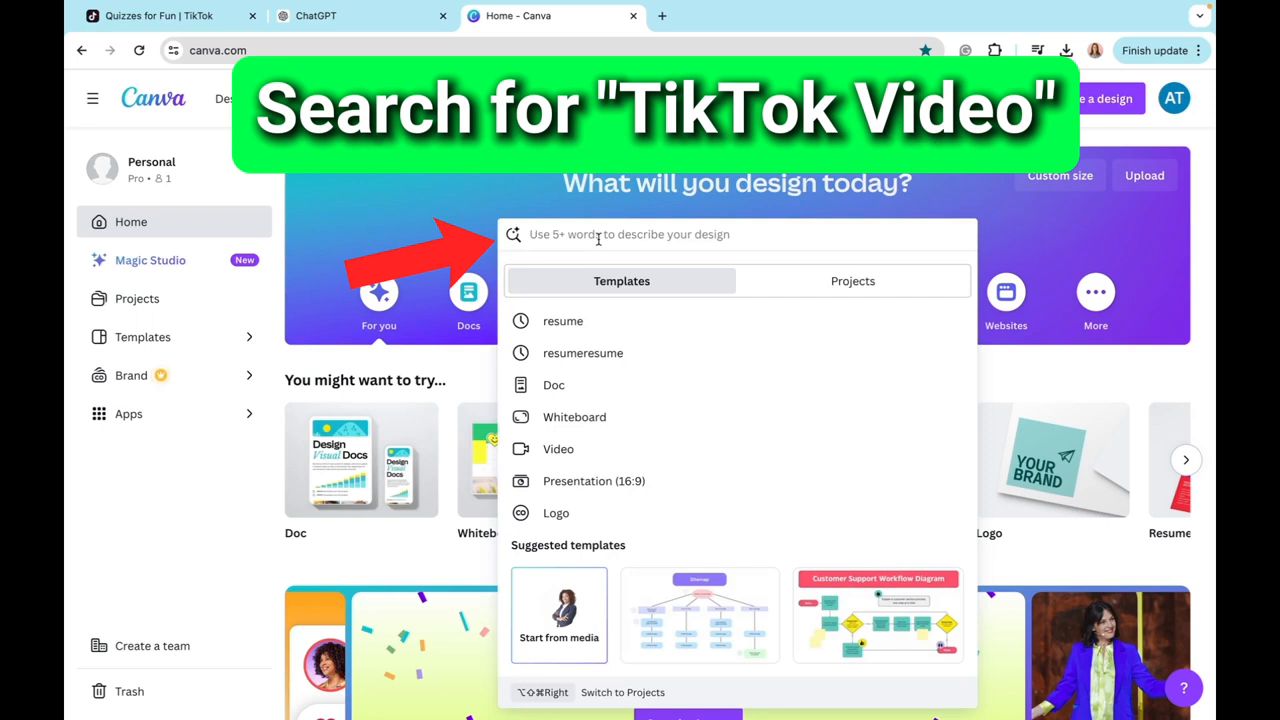
Step: Search the templates for "tiktok video" and open the TikTok Video category (1080 × 1920 px)
type("tiktok")
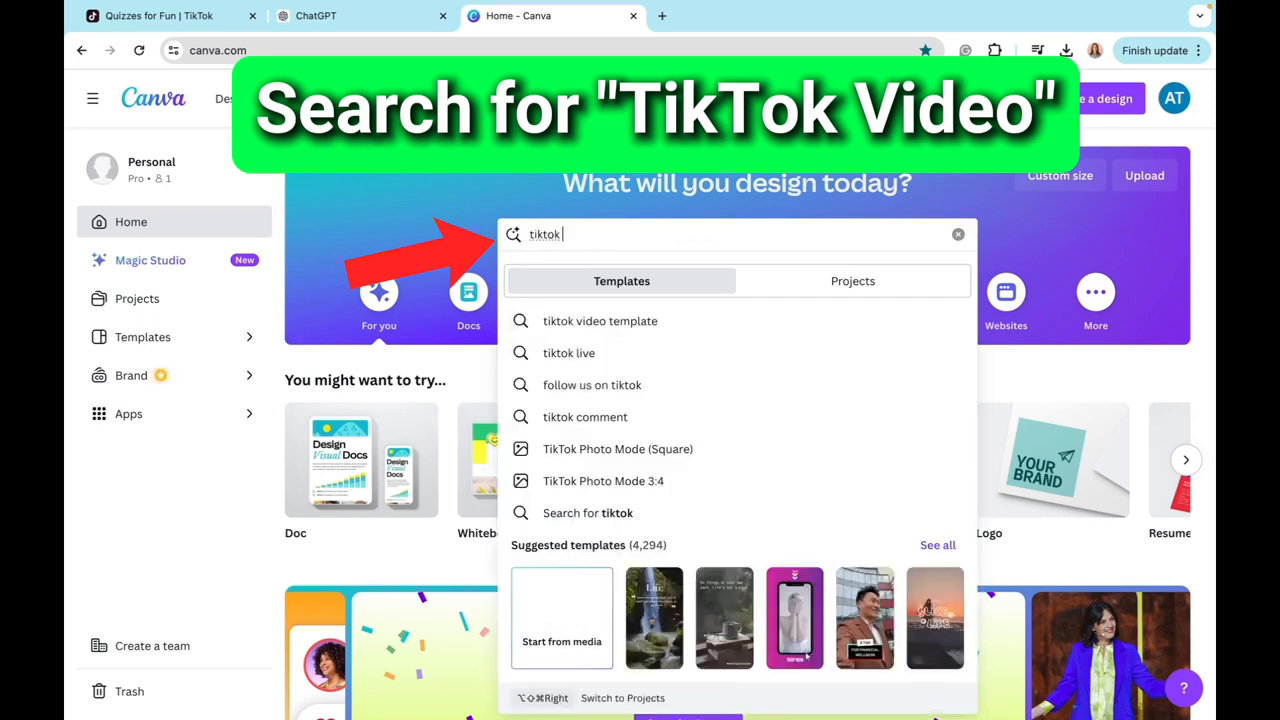
type(" video")
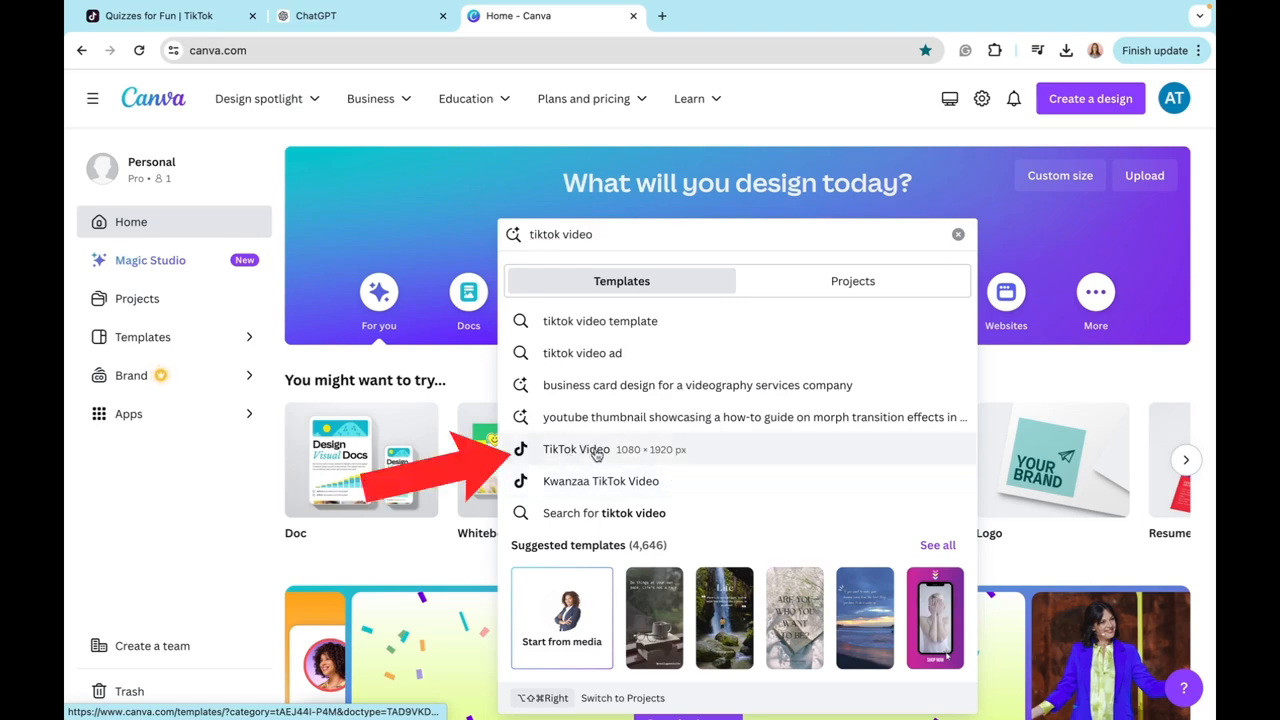
left_click(597, 453)
Step: Look through the TikTok video templates and create a blank TikTok video instead
scroll(716, 636, "down", 3)
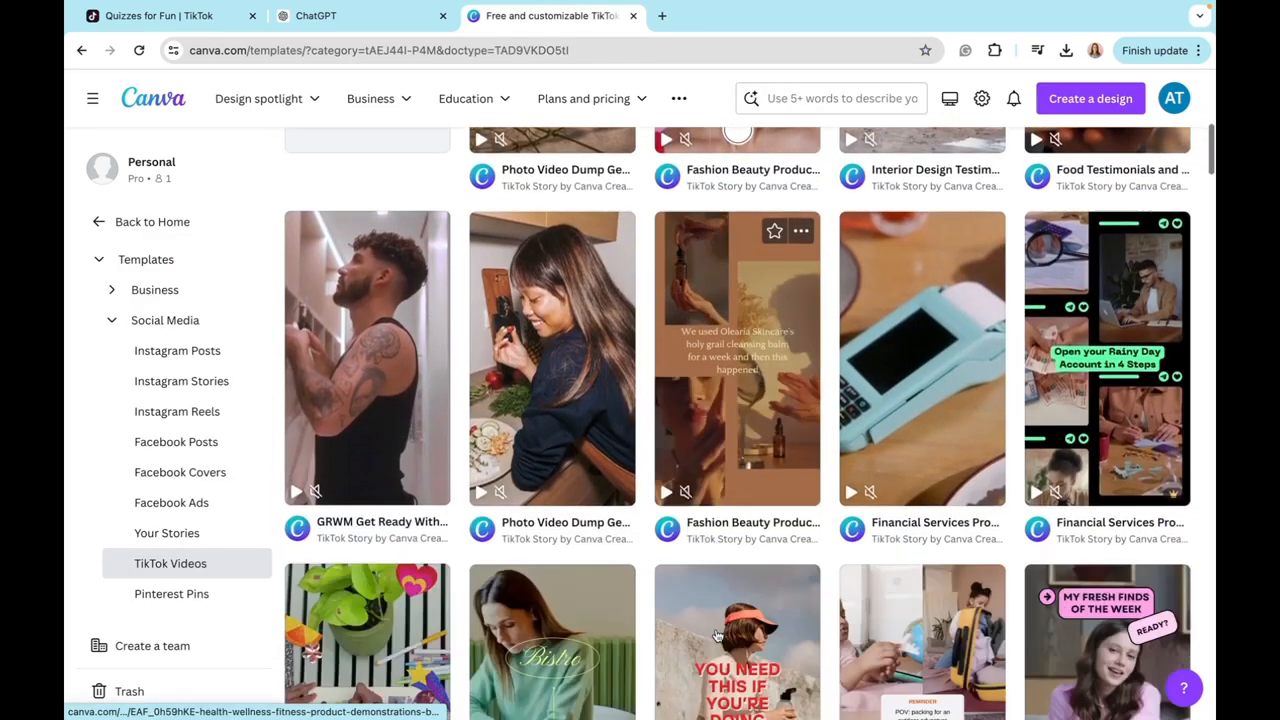
scroll(474, 625, "down", 2)
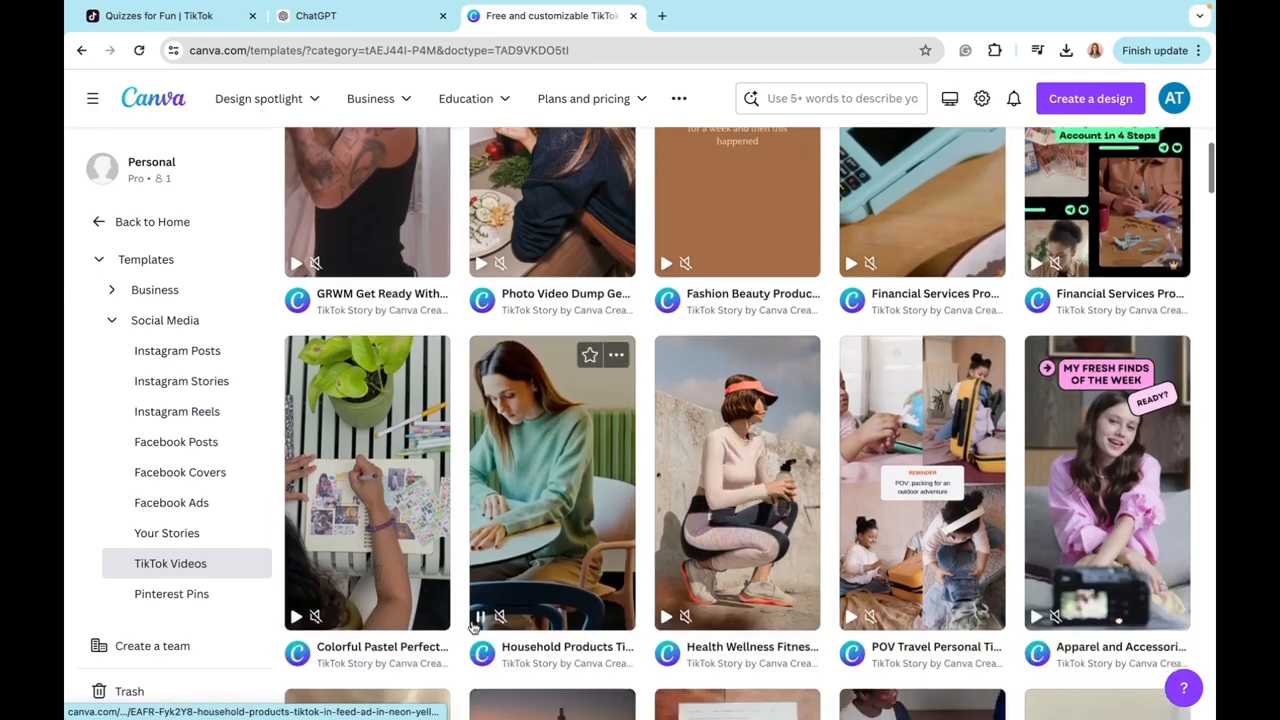
scroll(659, 475, "up", 3)
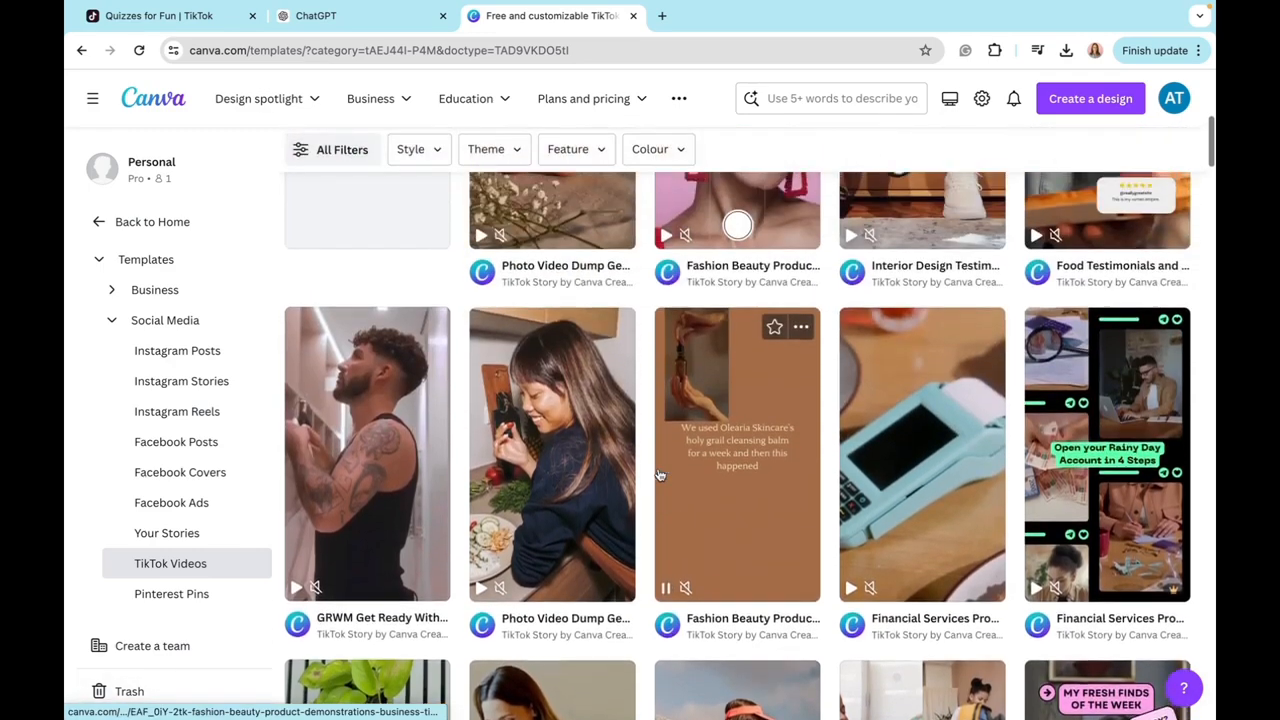
scroll(659, 475, "up", 3)
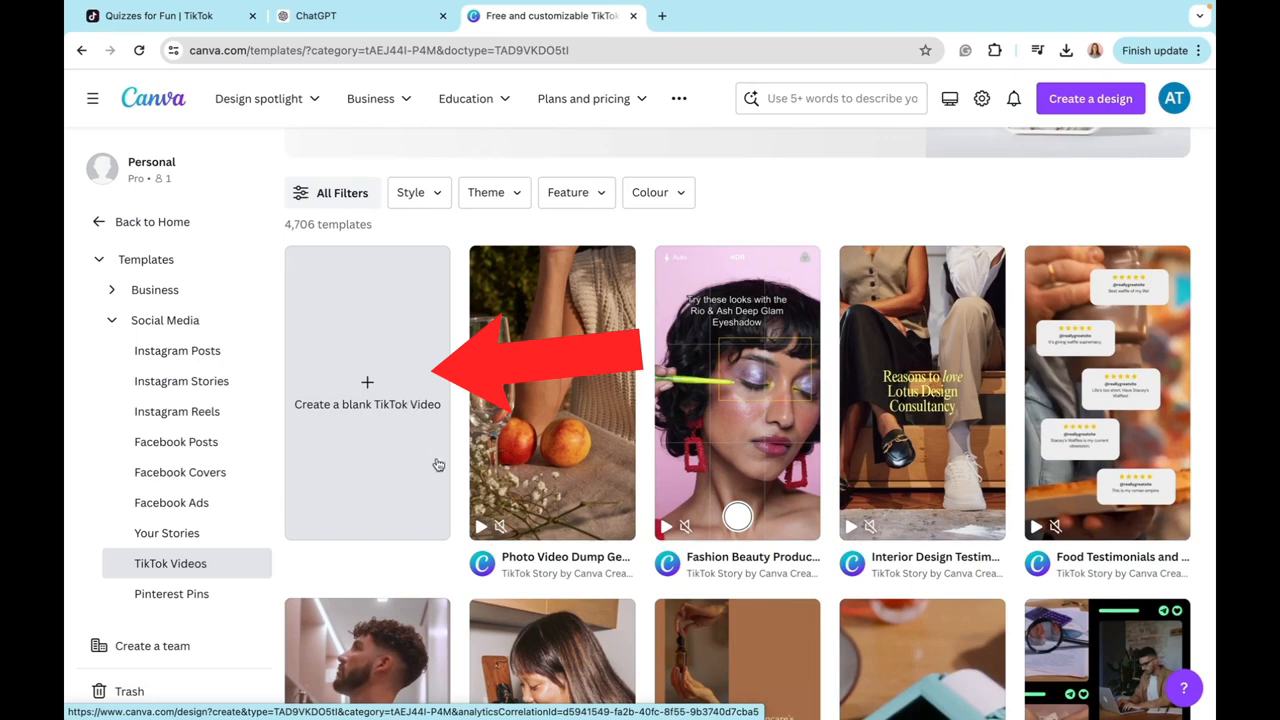
left_click(410, 401)
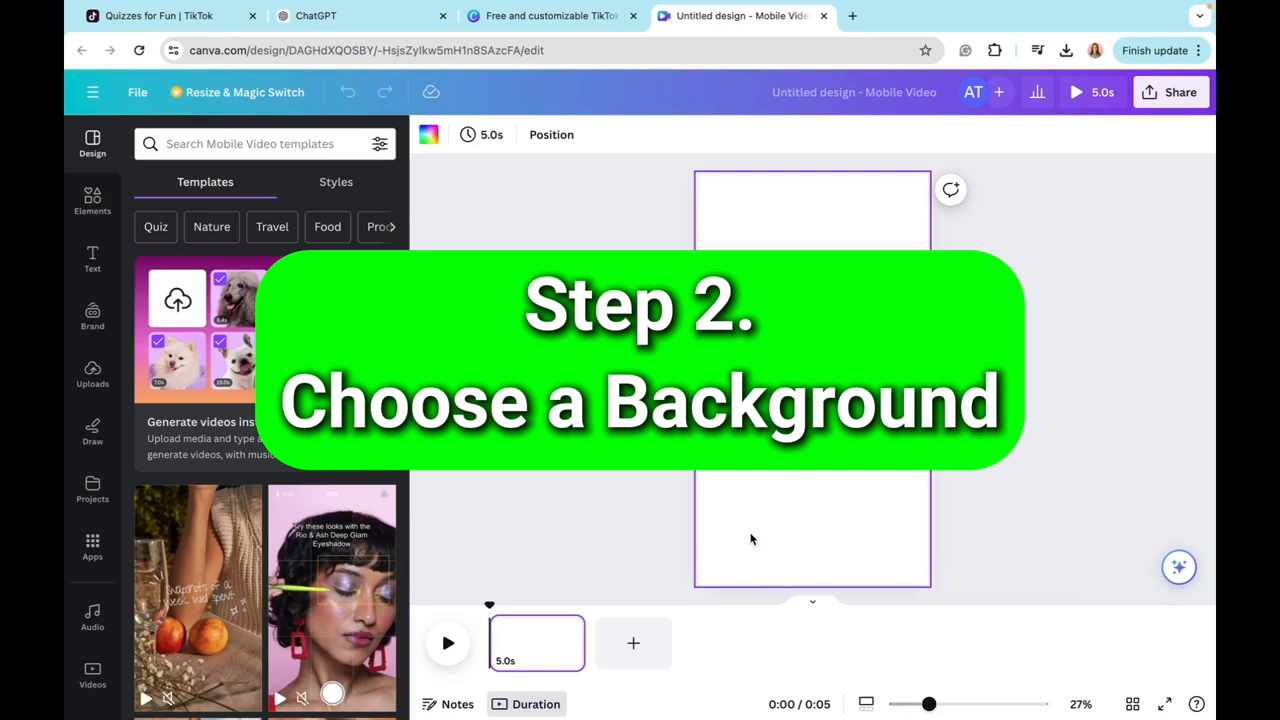
Step: Search the elements for "background" and show all the matching videos
left_click(92, 200)
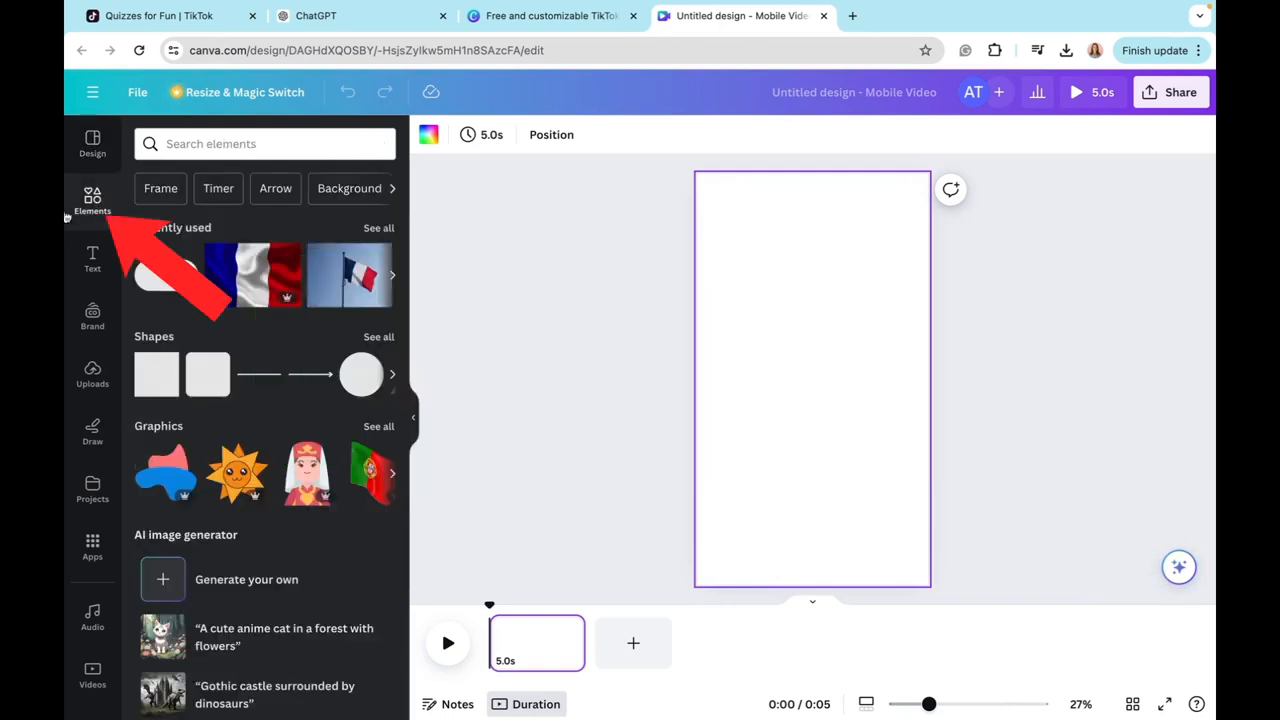
left_click(232, 143)
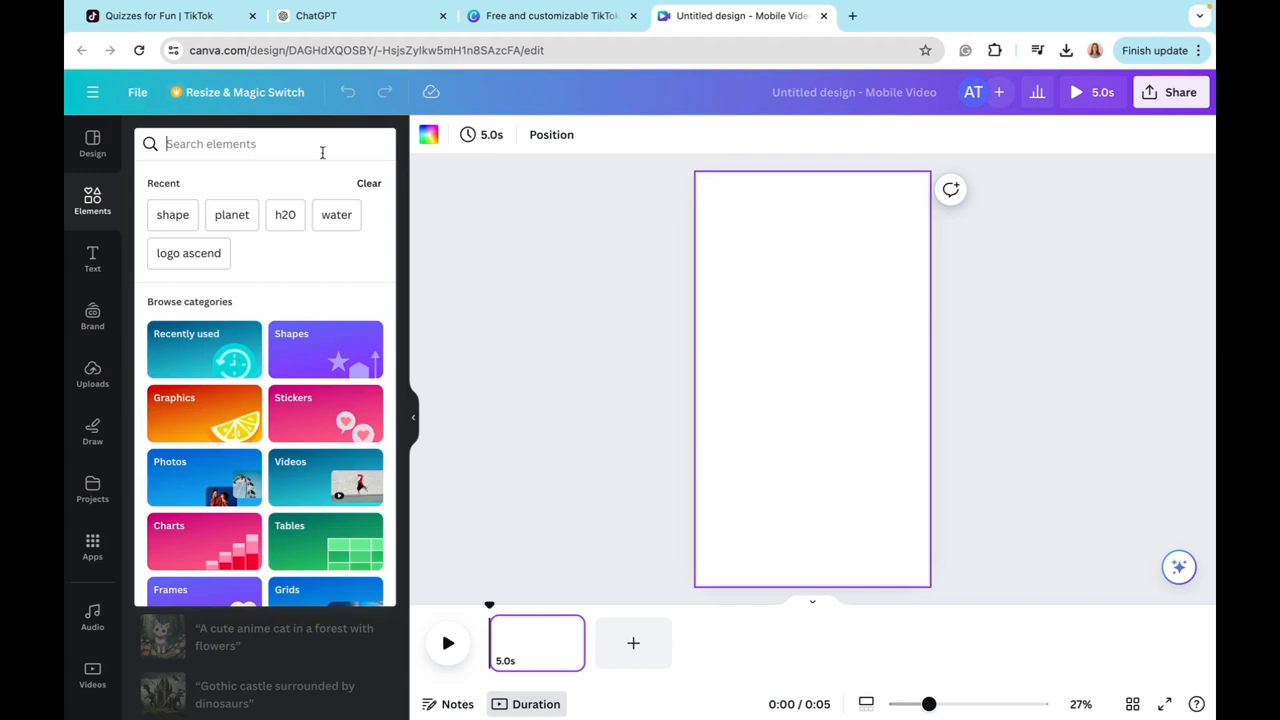
type("backgrou")
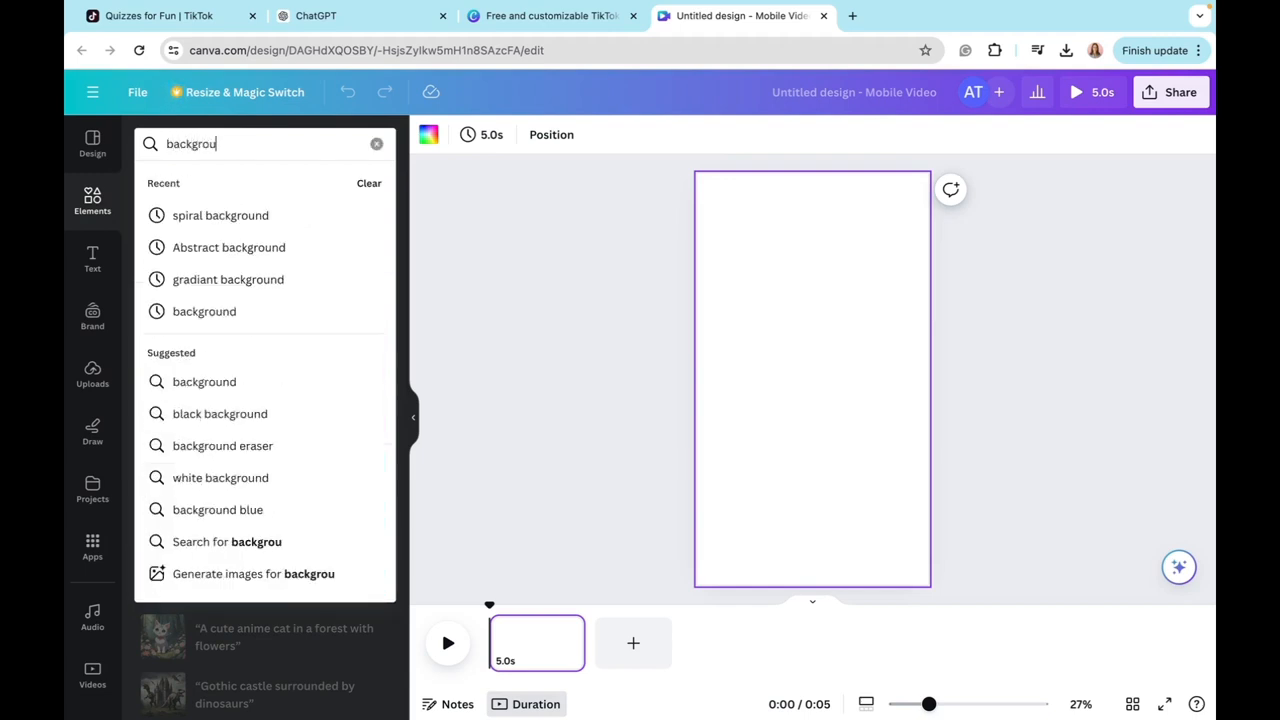
left_click(157, 372)
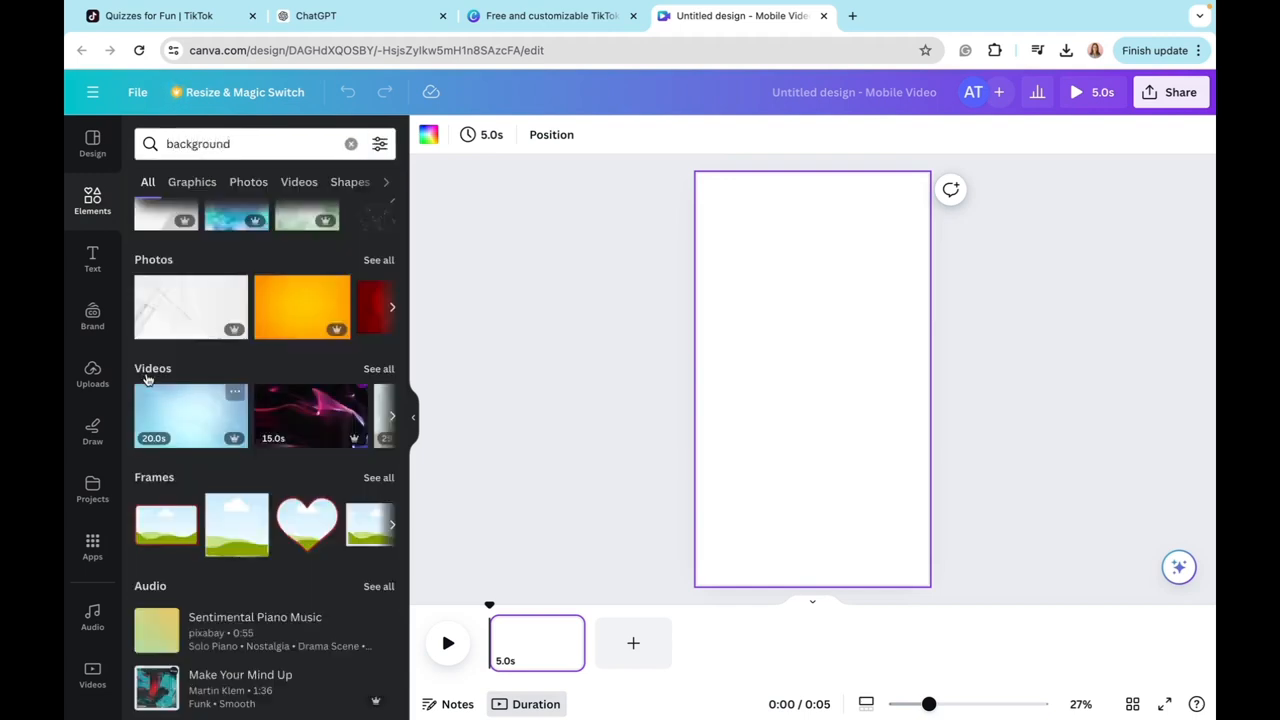
left_click(379, 369)
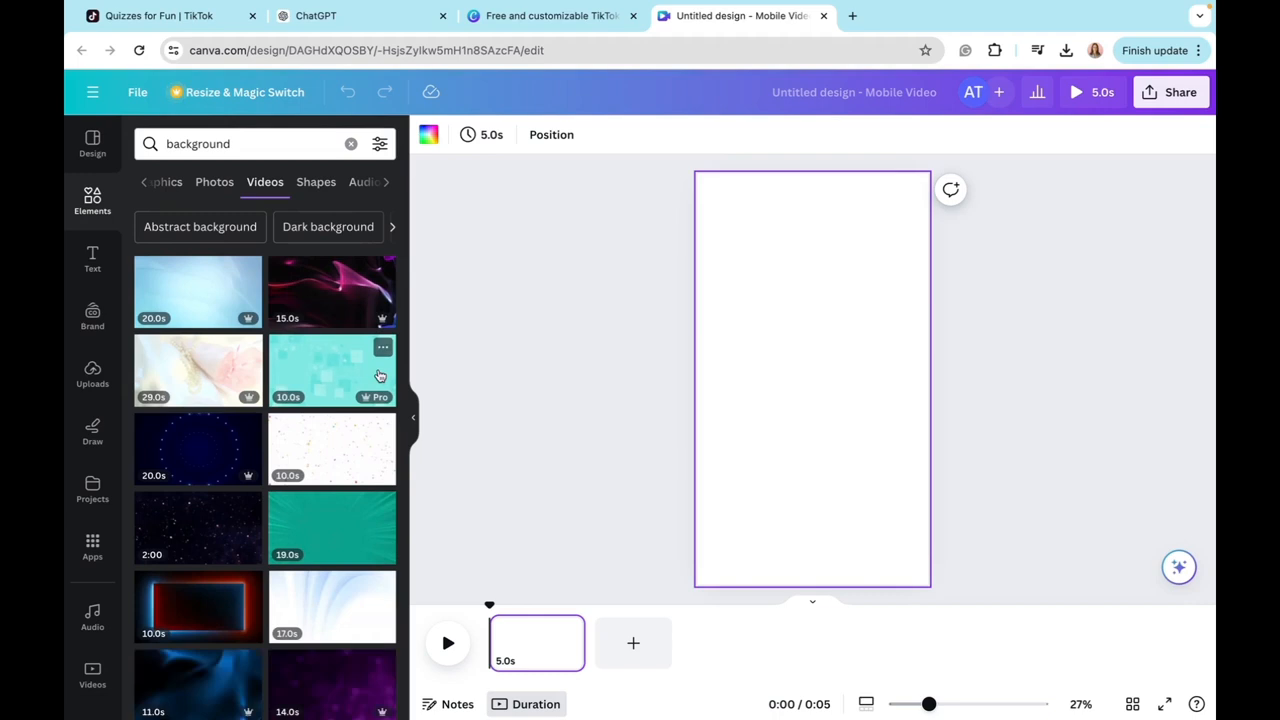
Step: Fill the blank page with the 10-second green and yellow background video, keeping the clip length at 10 seconds
scroll(332, 567, "down", 3)
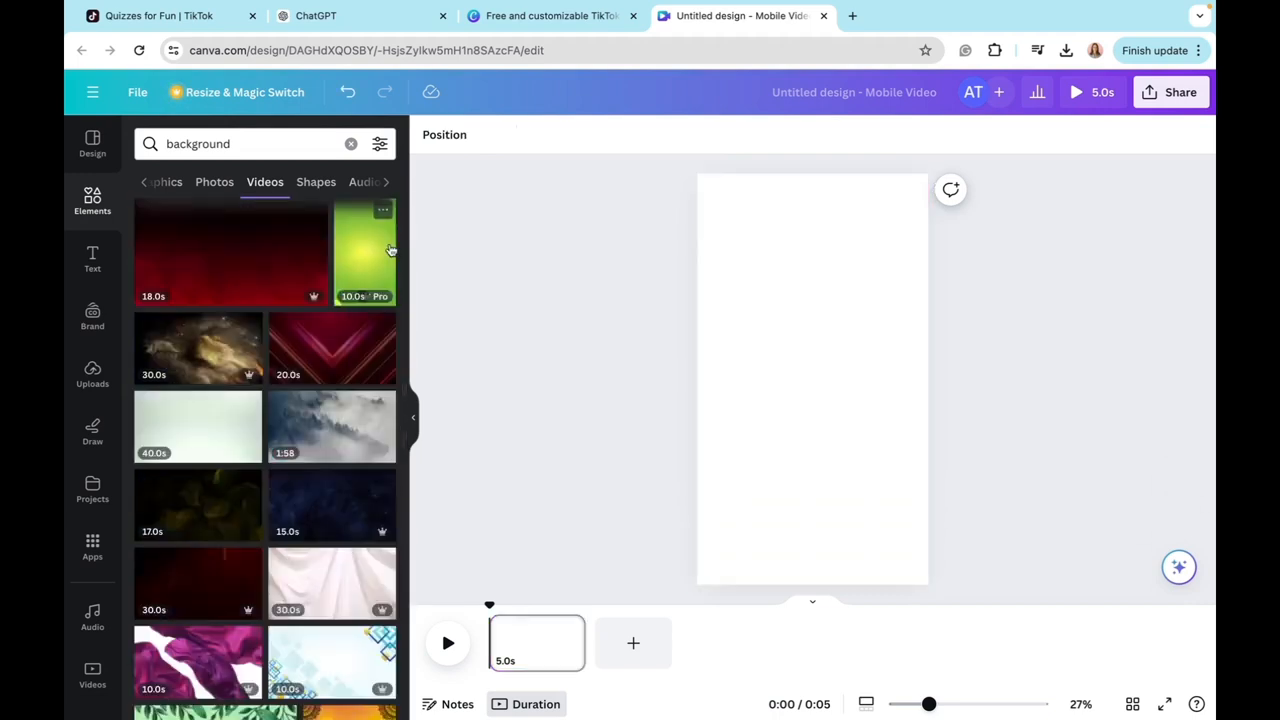
left_click_drag(377, 250, 716, 196)
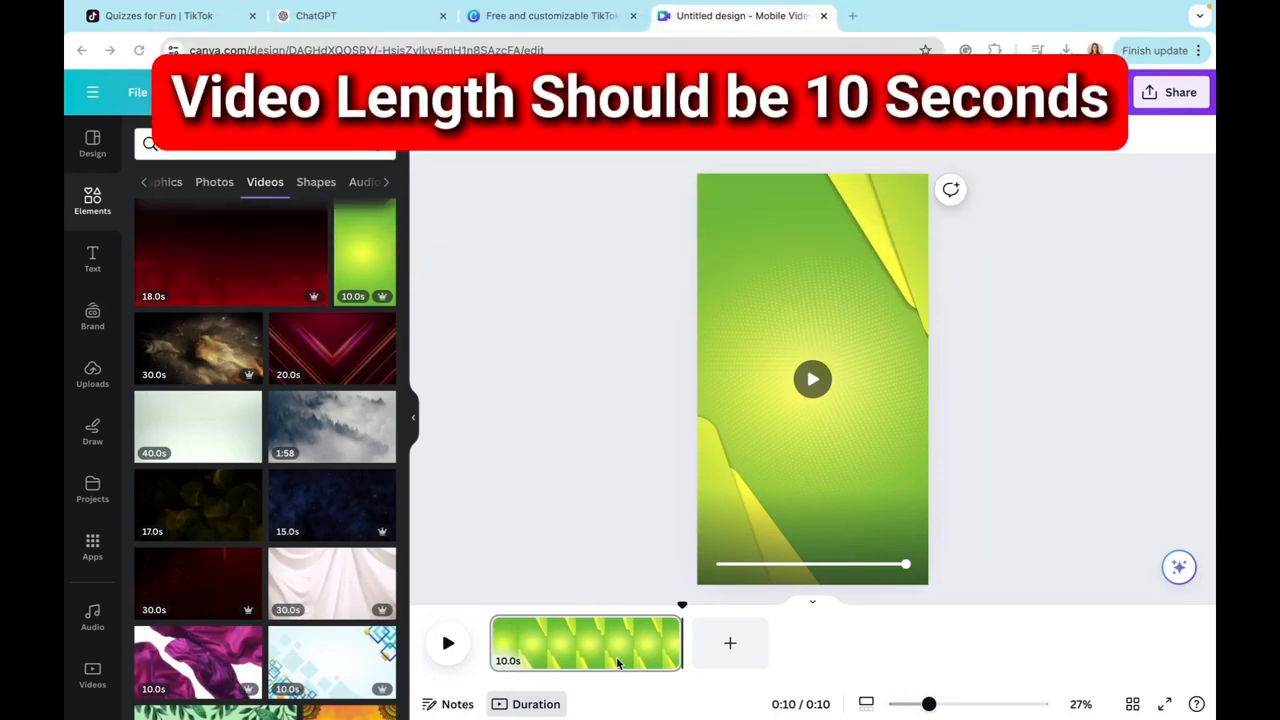
mouse_move(683, 650)
left_mouse_down()
mouse_move(651, 648)
mouse_move(682, 650)
left_mouse_up()
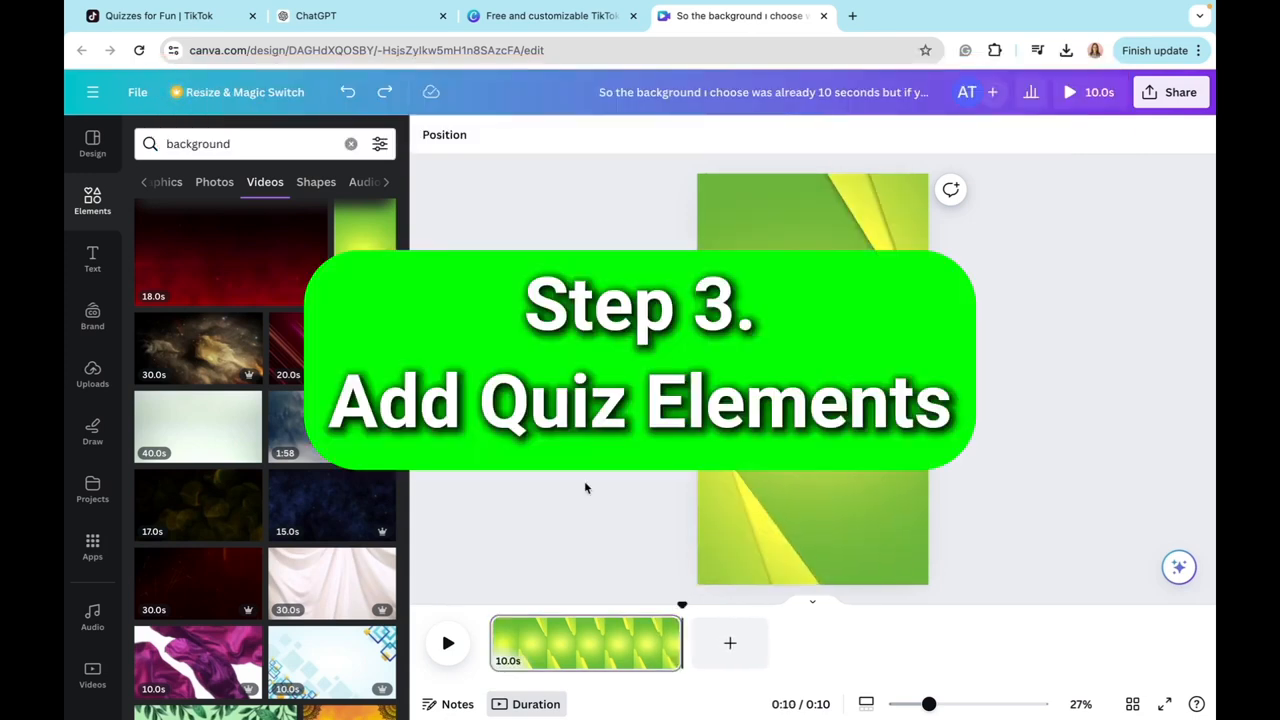
Step: Add a heading that reads "Guess the flag" and place it near the top edge of the page
left_click(92, 262)
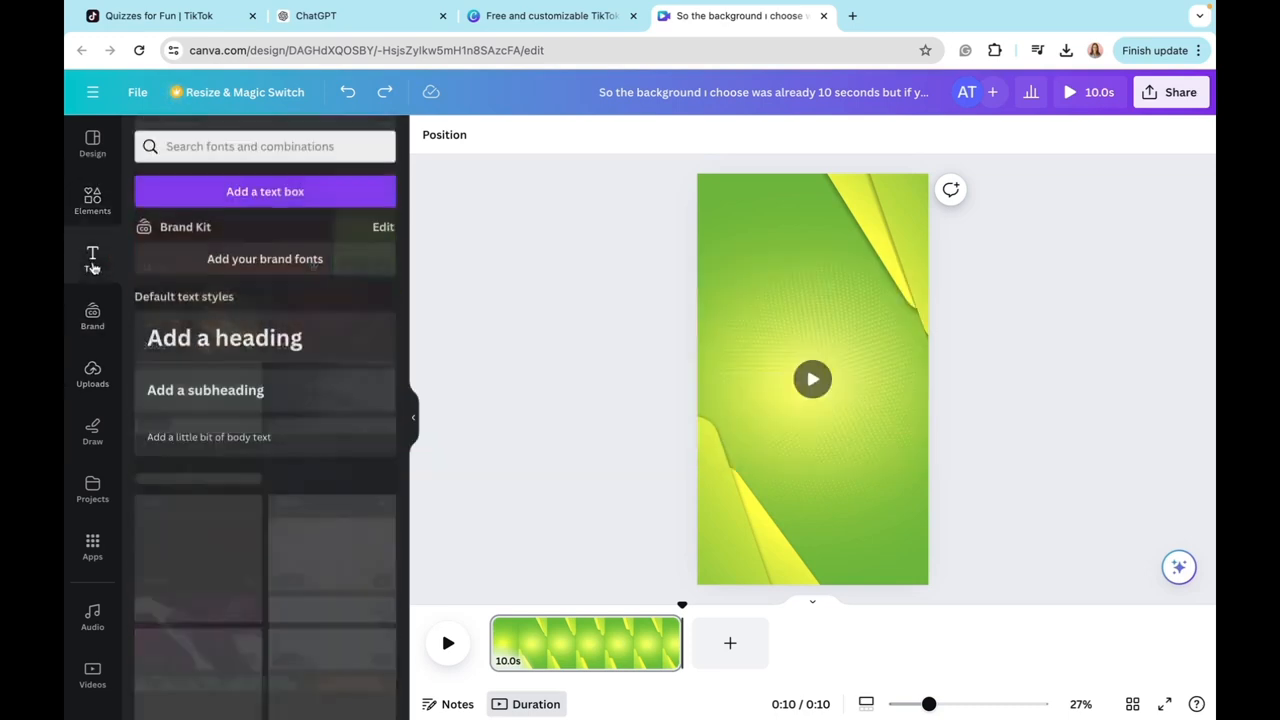
left_click(162, 337)
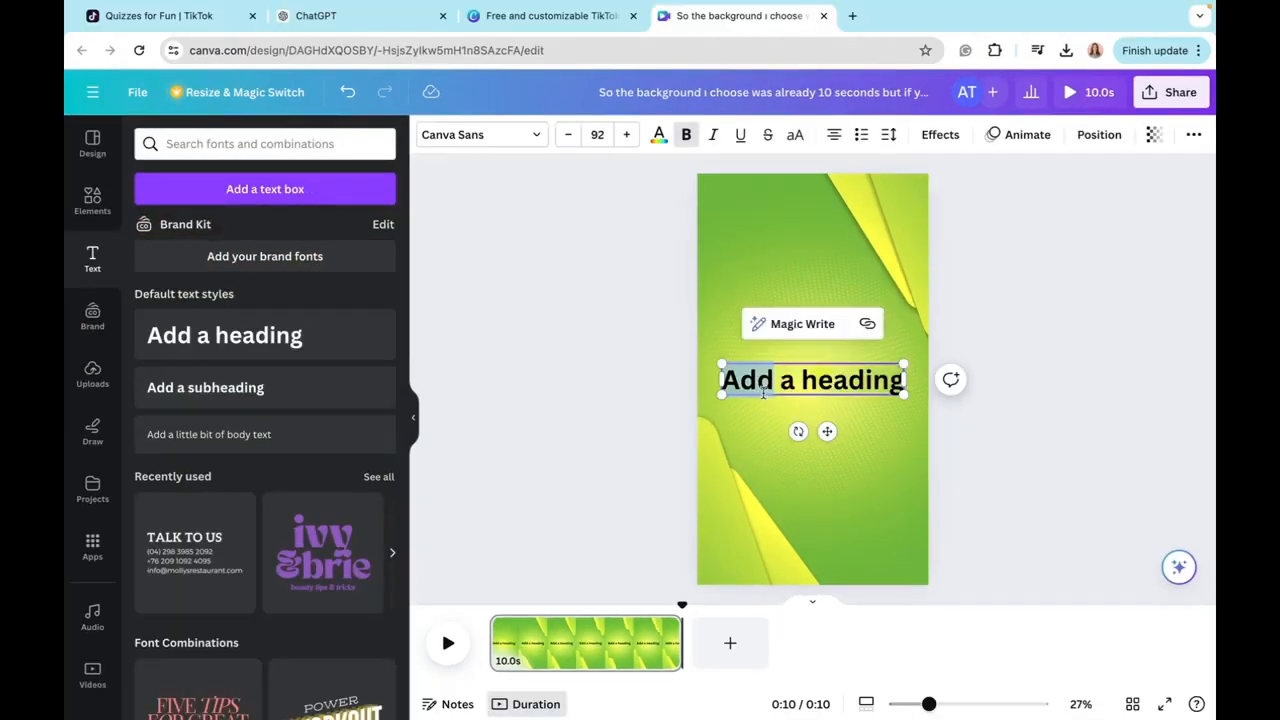
triple_click(763, 392)
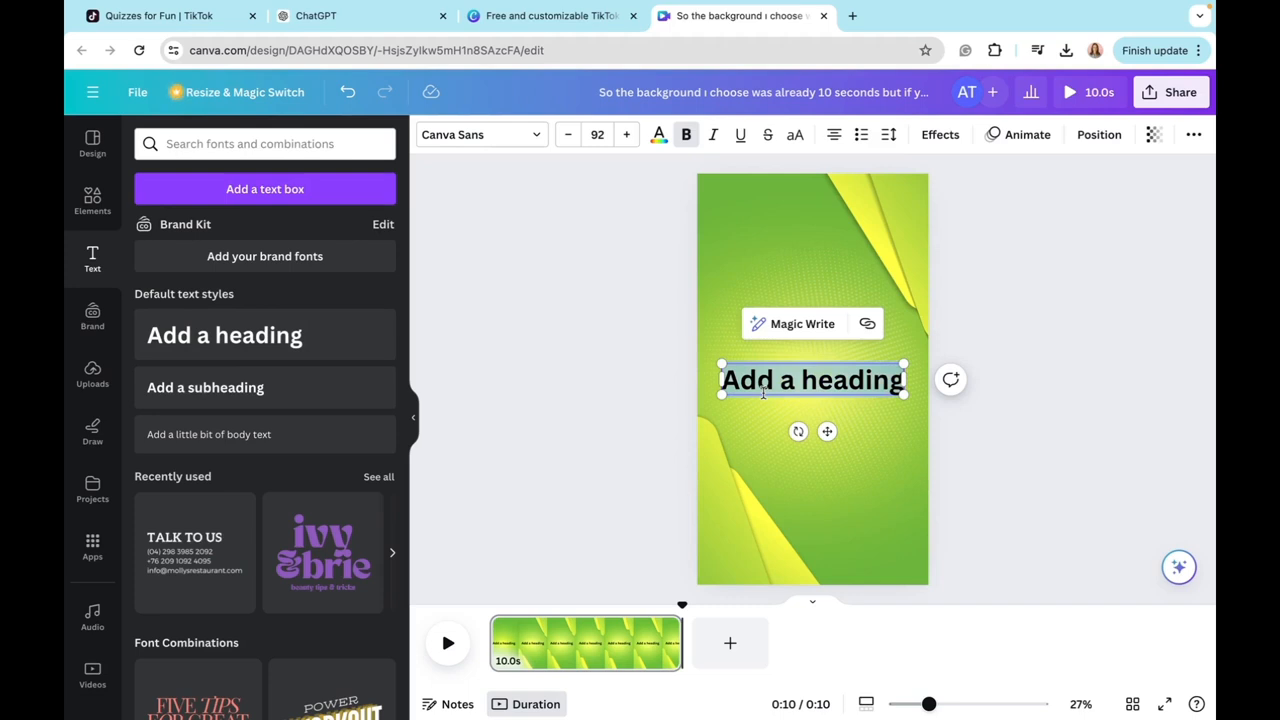
key("BackSpace")
type("Guess")
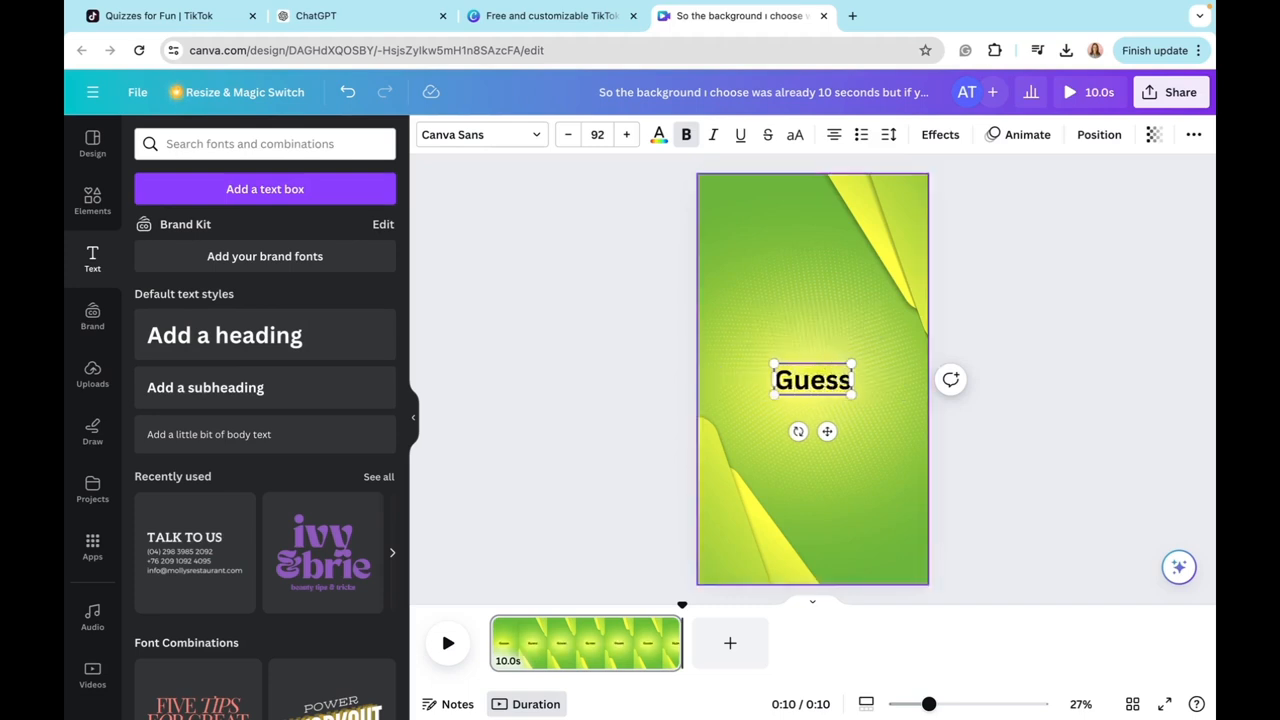
type(" t")
type("he flag")
left_click_drag(830, 432, 832, 269)
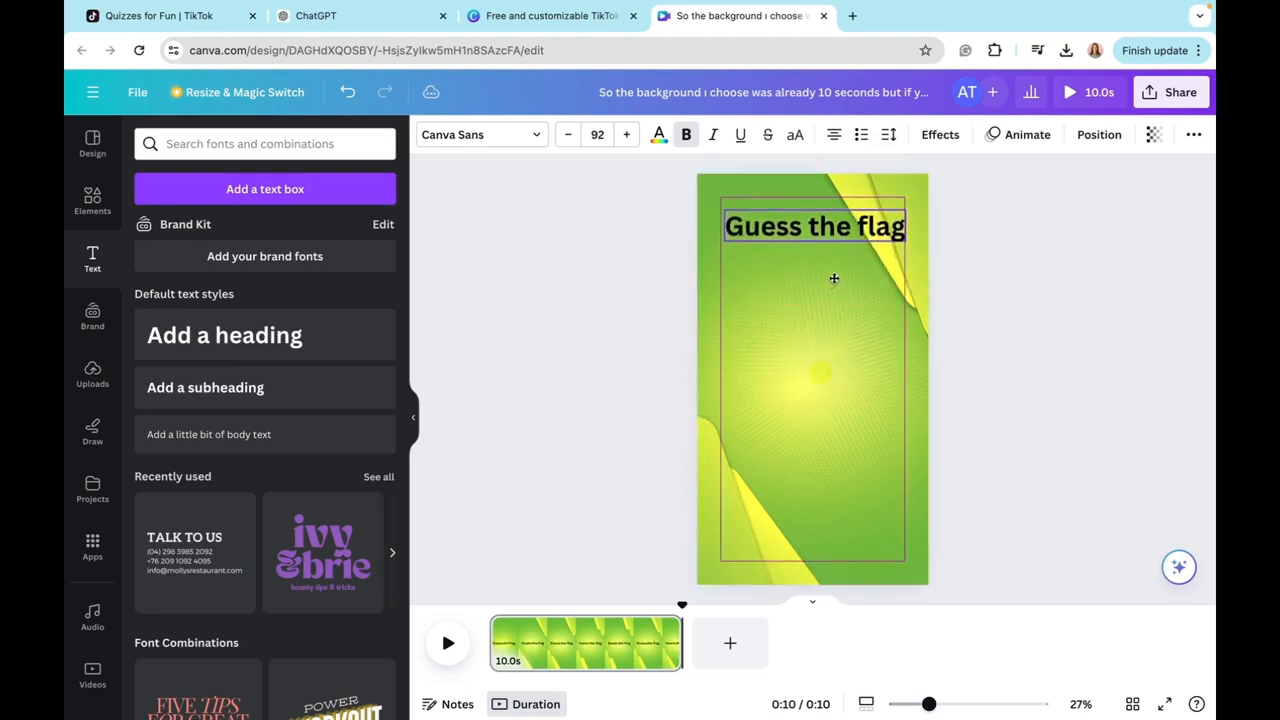
left_click(832, 269)
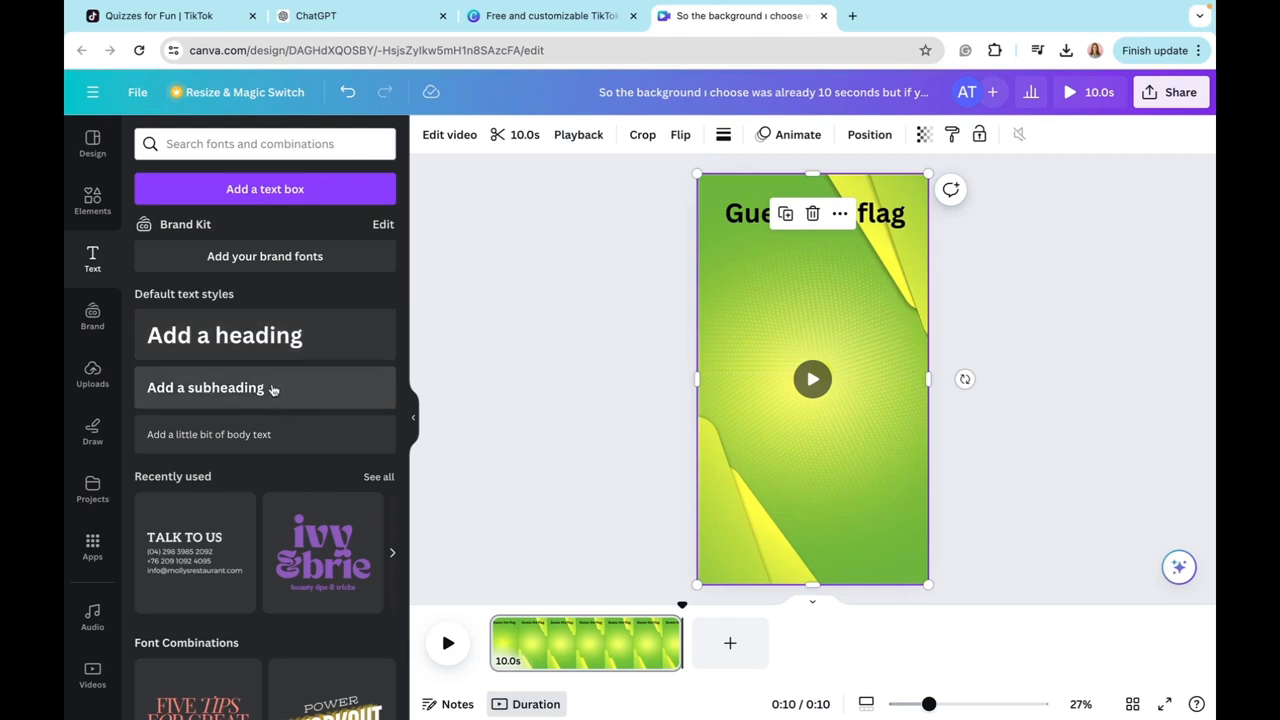
Step: Add a "Hint" subheading centred beneath the title, at font size 79 and coloured blue
left_click(278, 398)
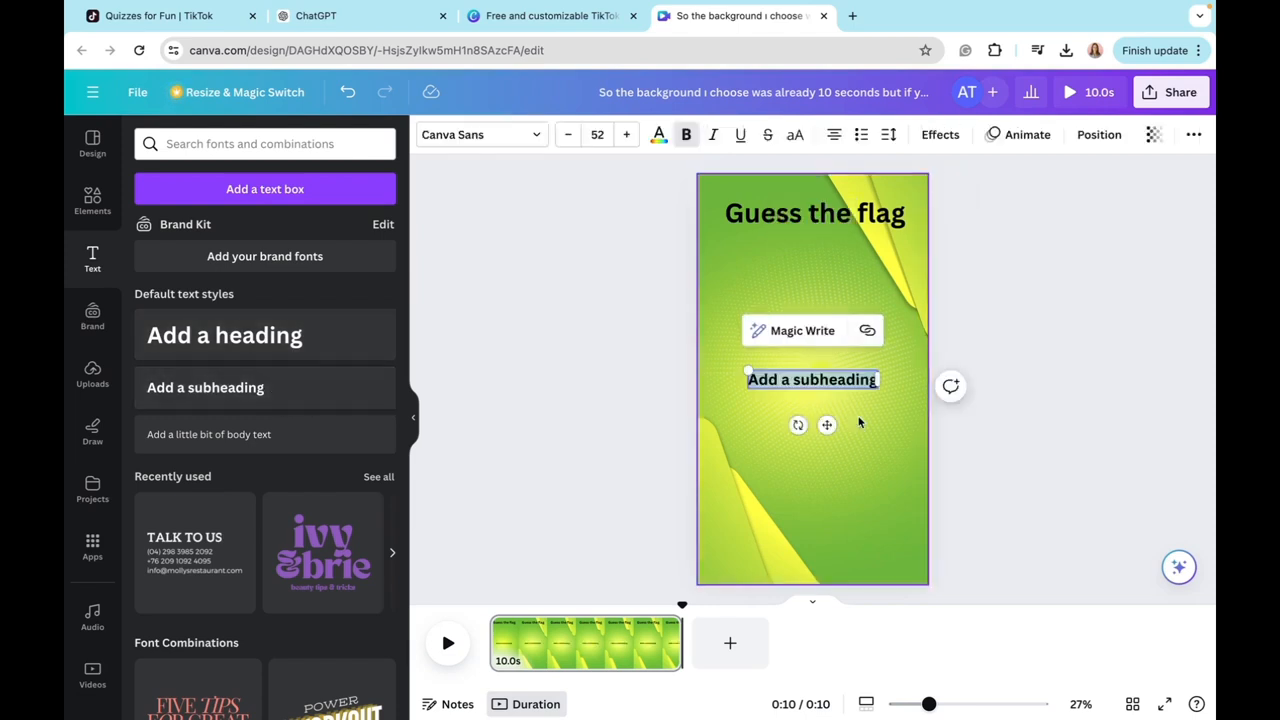
type("Hint")
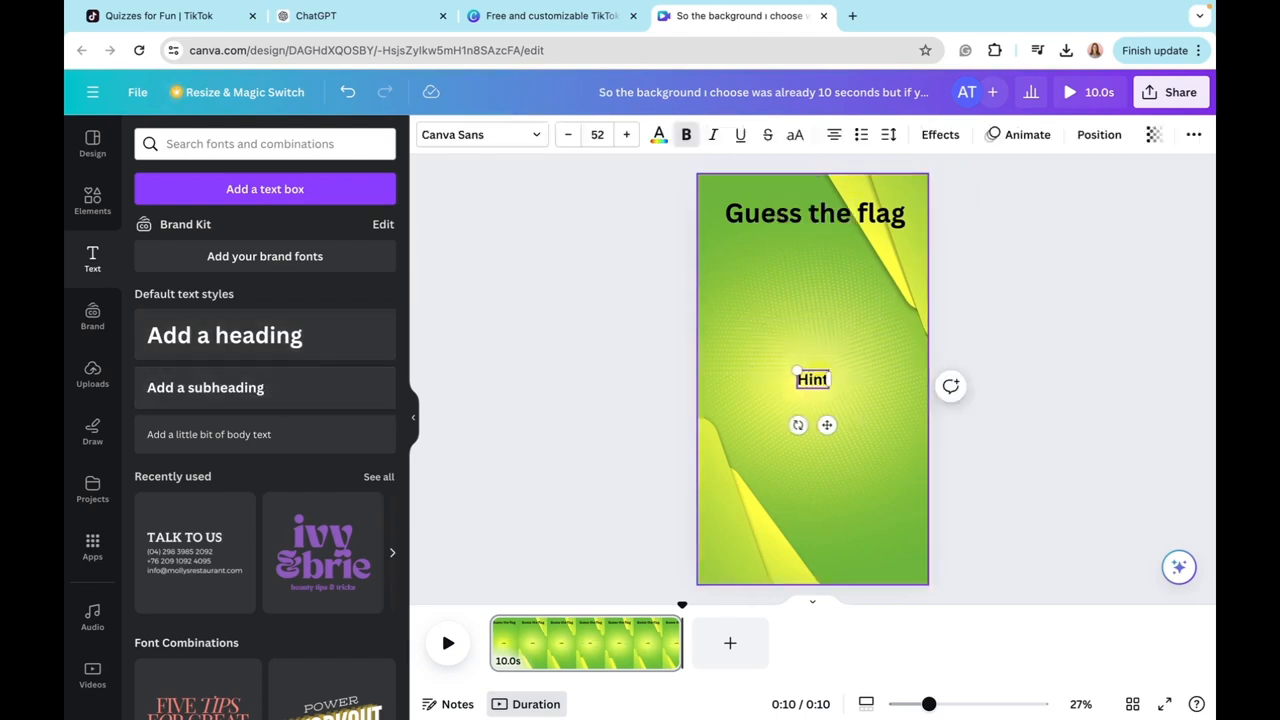
left_click(597, 134)
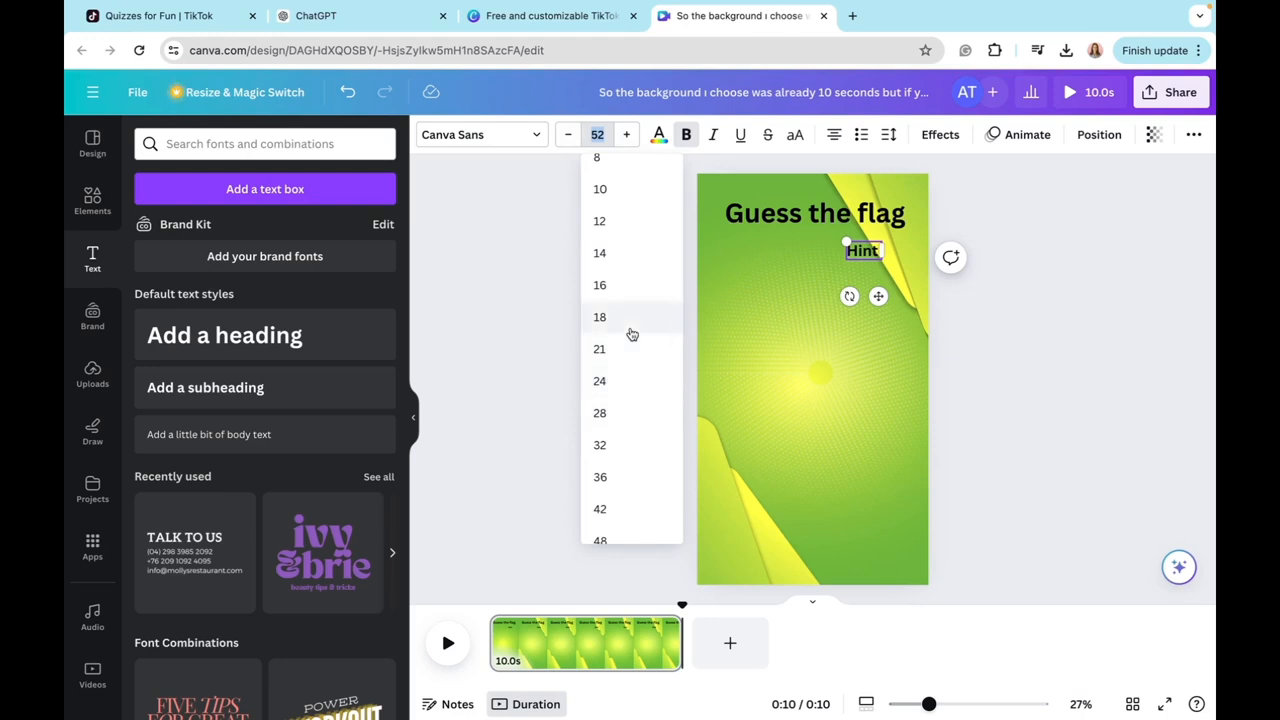
scroll(617, 395, "down", 3)
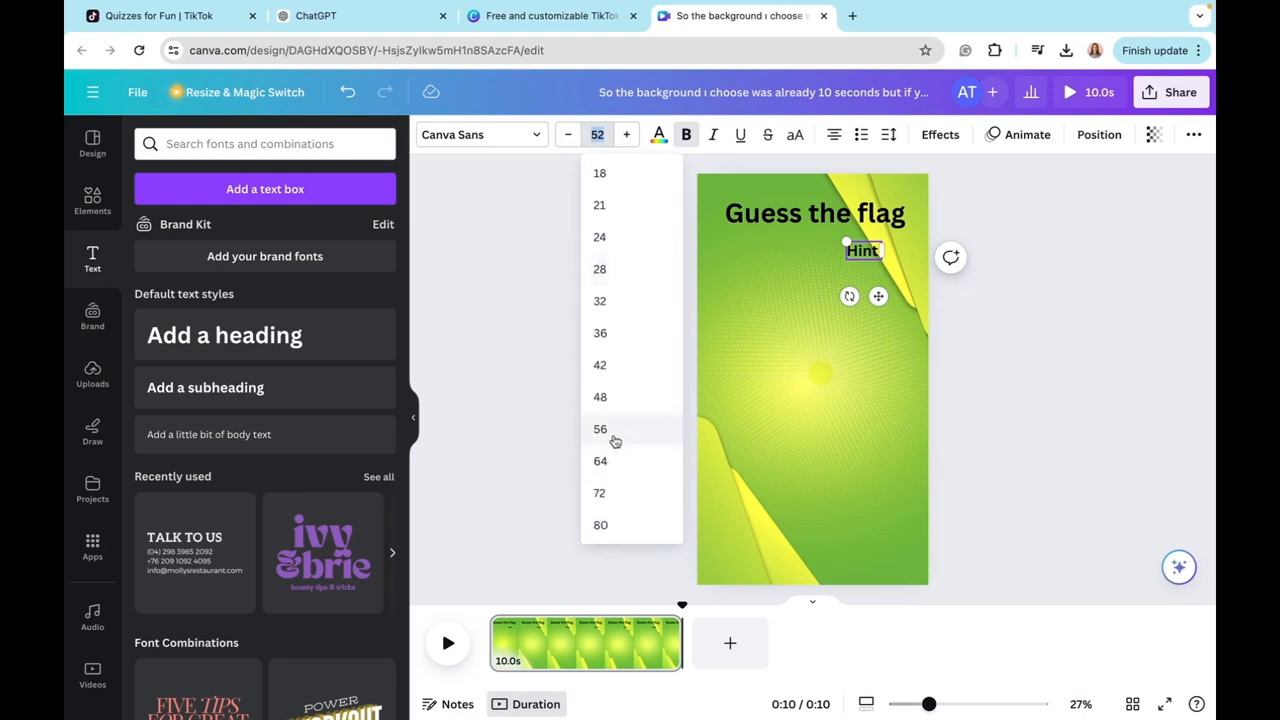
left_click(612, 429)
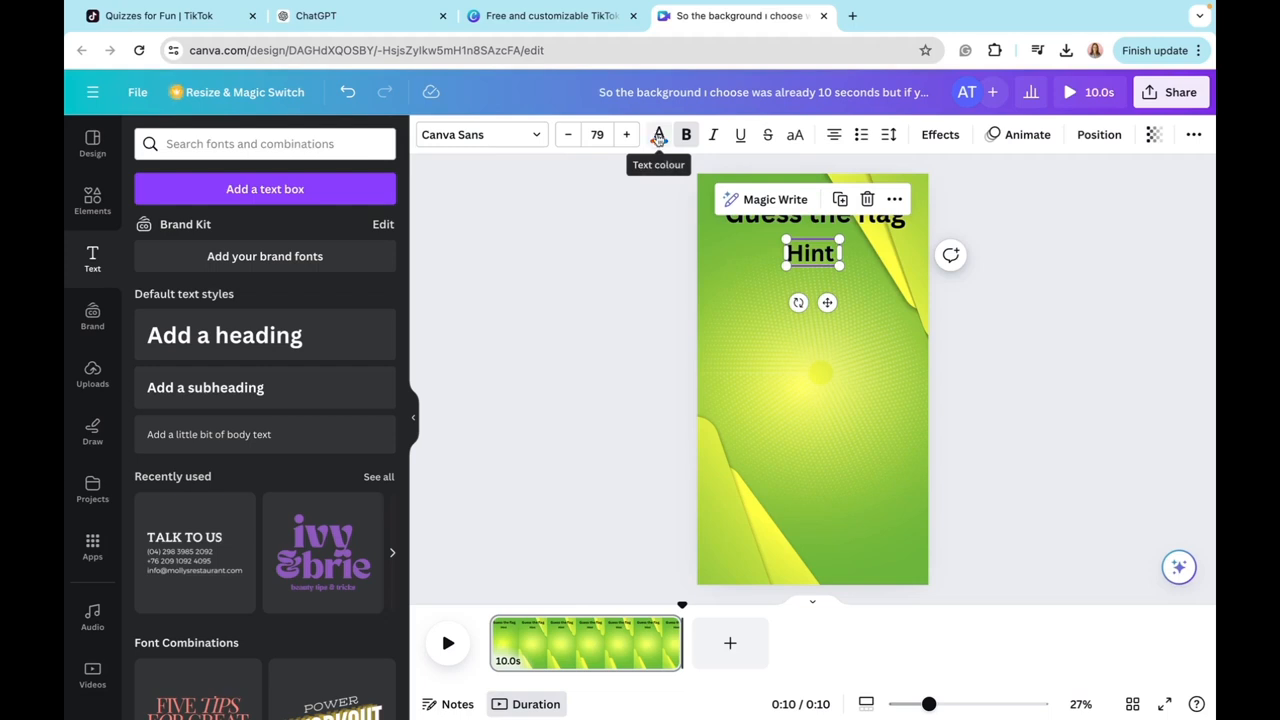
left_click(659, 138)
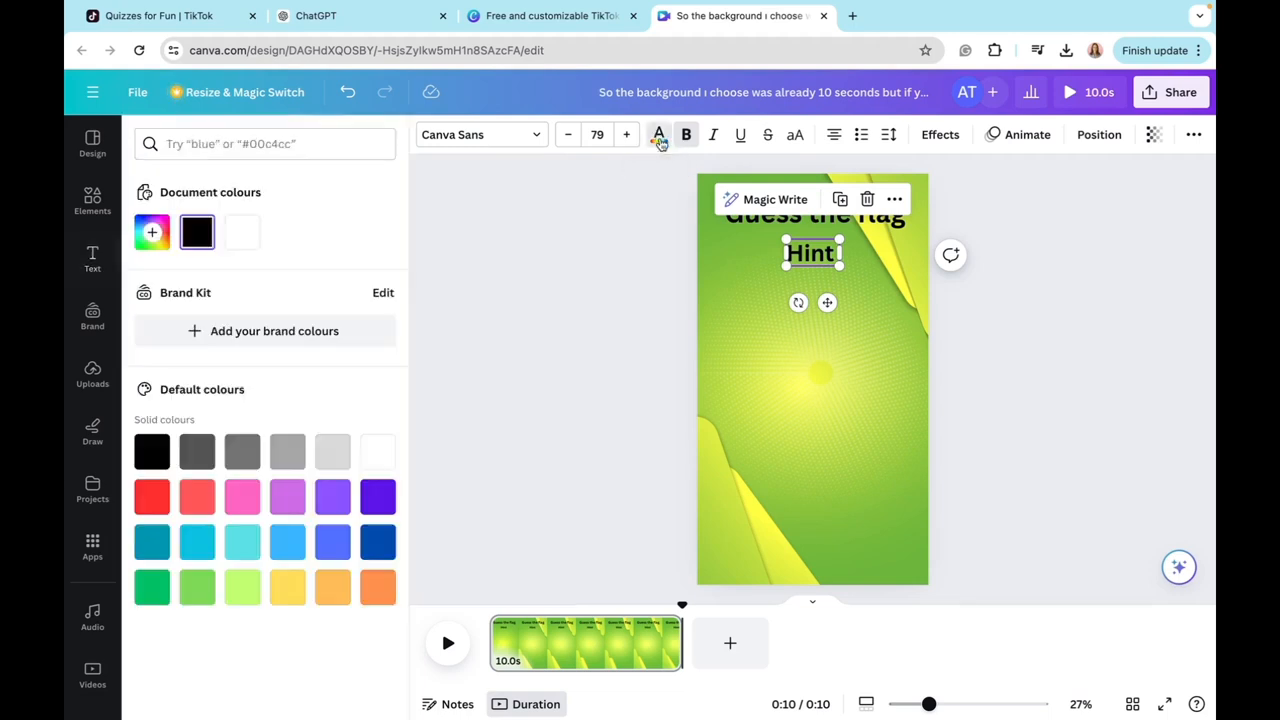
left_click(374, 548)
Step: Try the Shadow, Lift, Splice, Hollow, Outline and Neon text effects on the "Hint" subheading
left_click(948, 140)
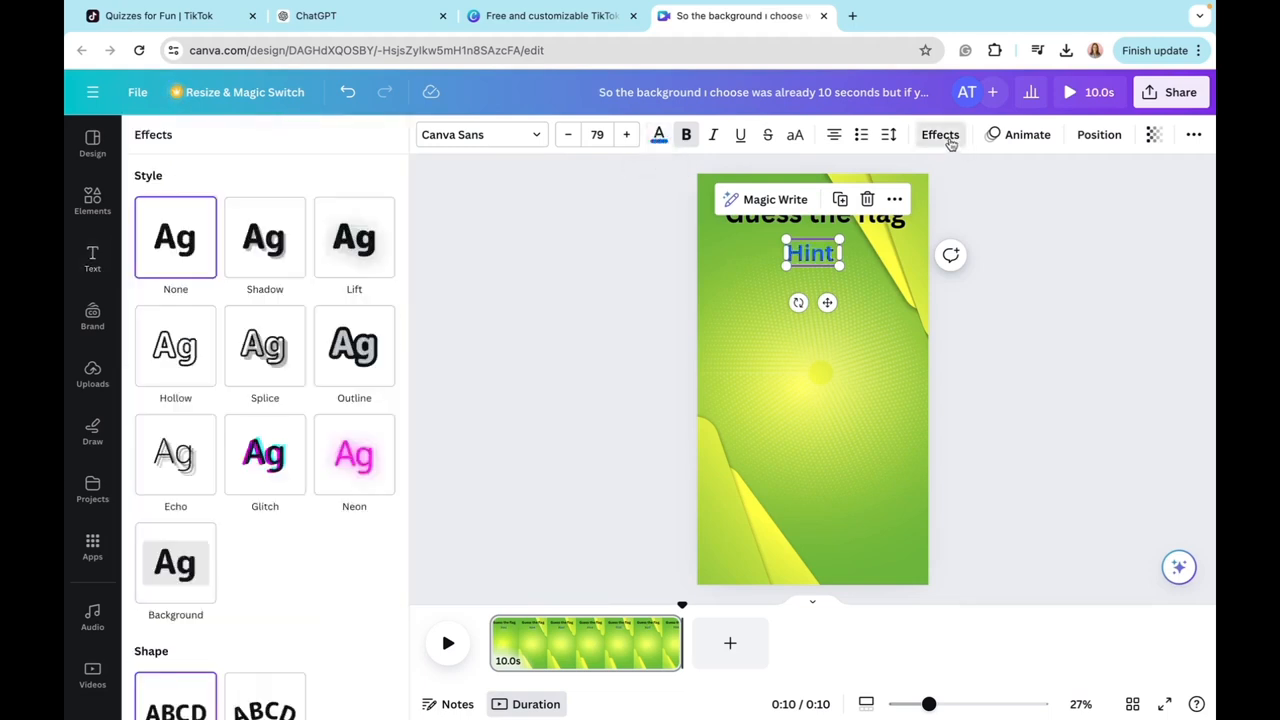
left_click(281, 248)
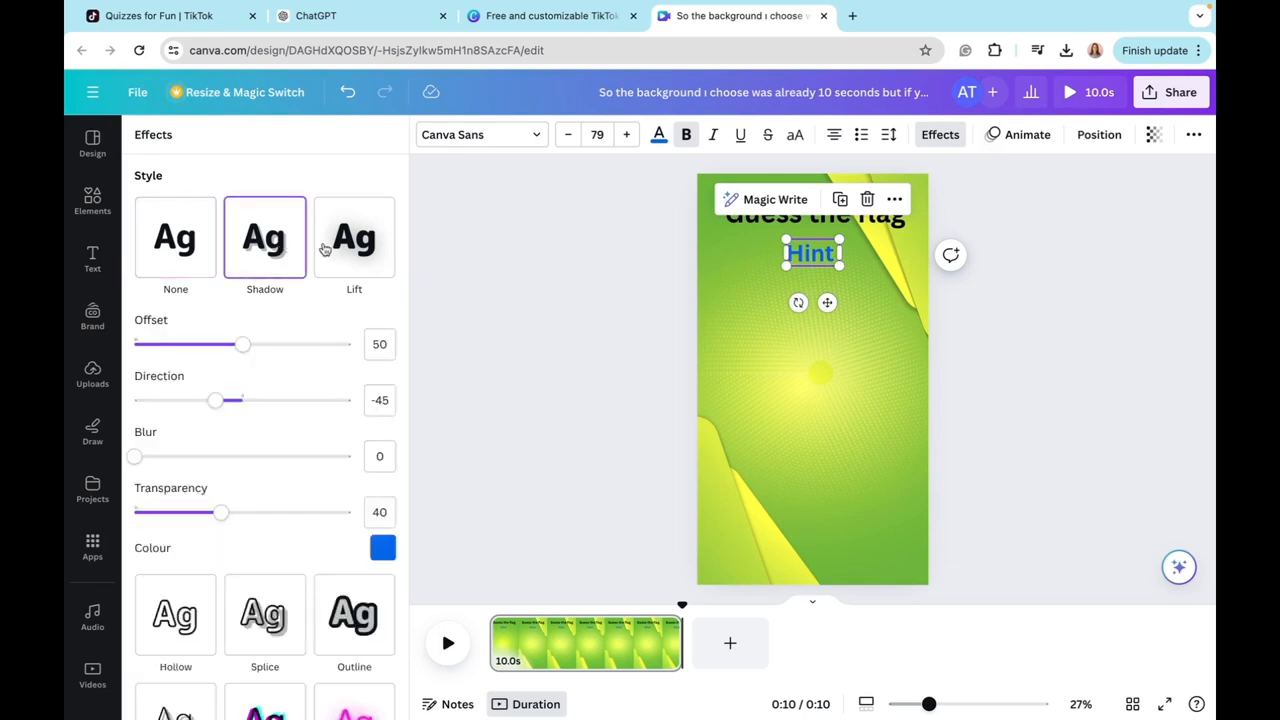
left_click(334, 250)
scroll(337, 257, "down", 1)
left_click(285, 390)
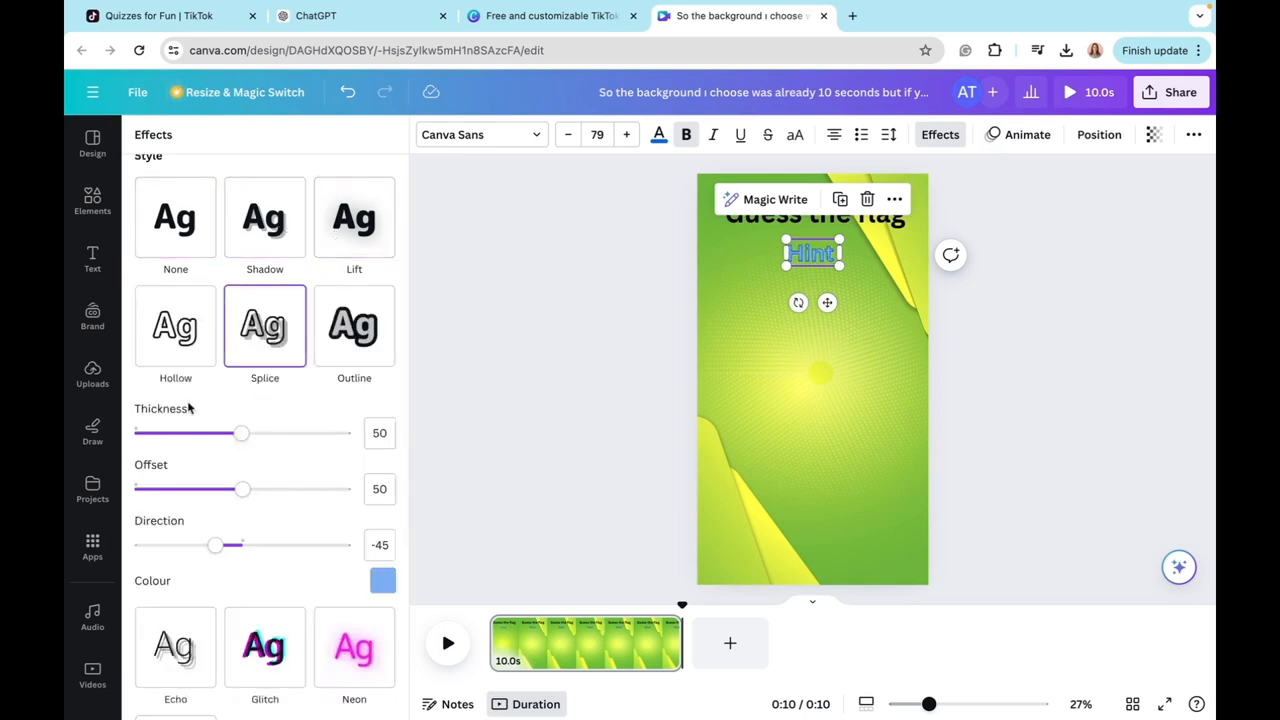
left_click(186, 346)
left_click(339, 360)
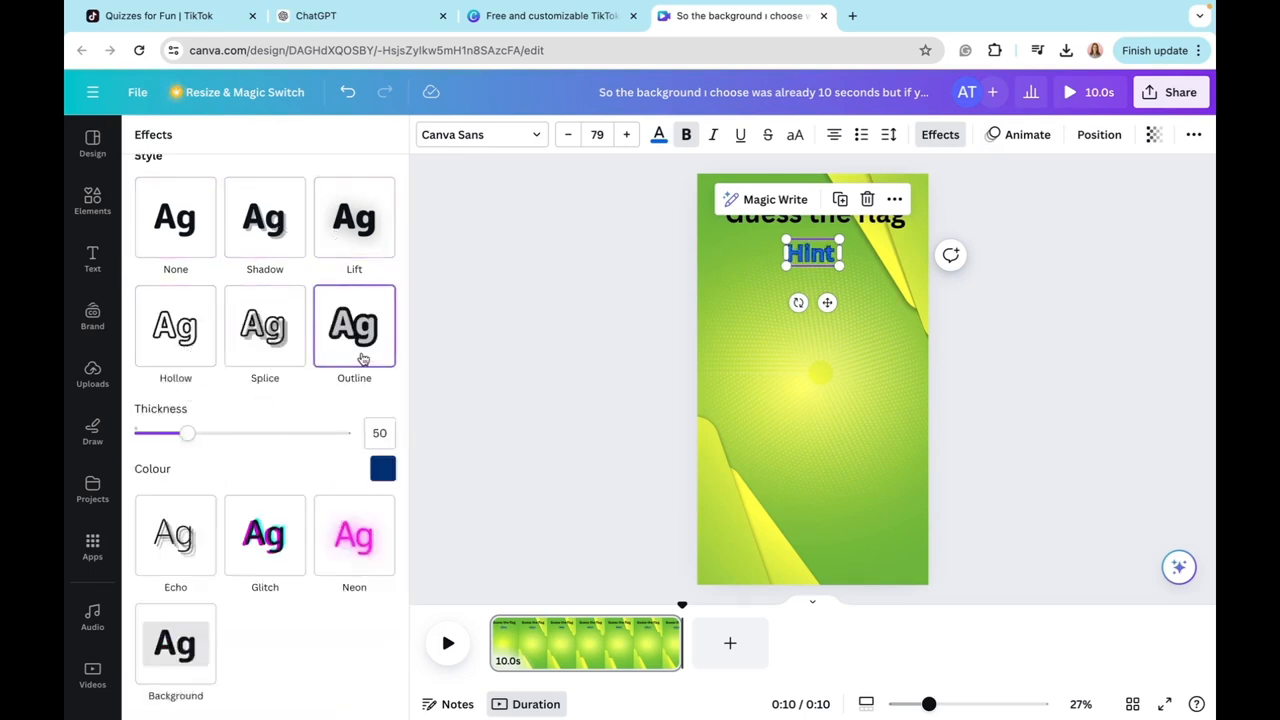
left_click(352, 532)
scroll(281, 503, "up", 1)
left_click(806, 364)
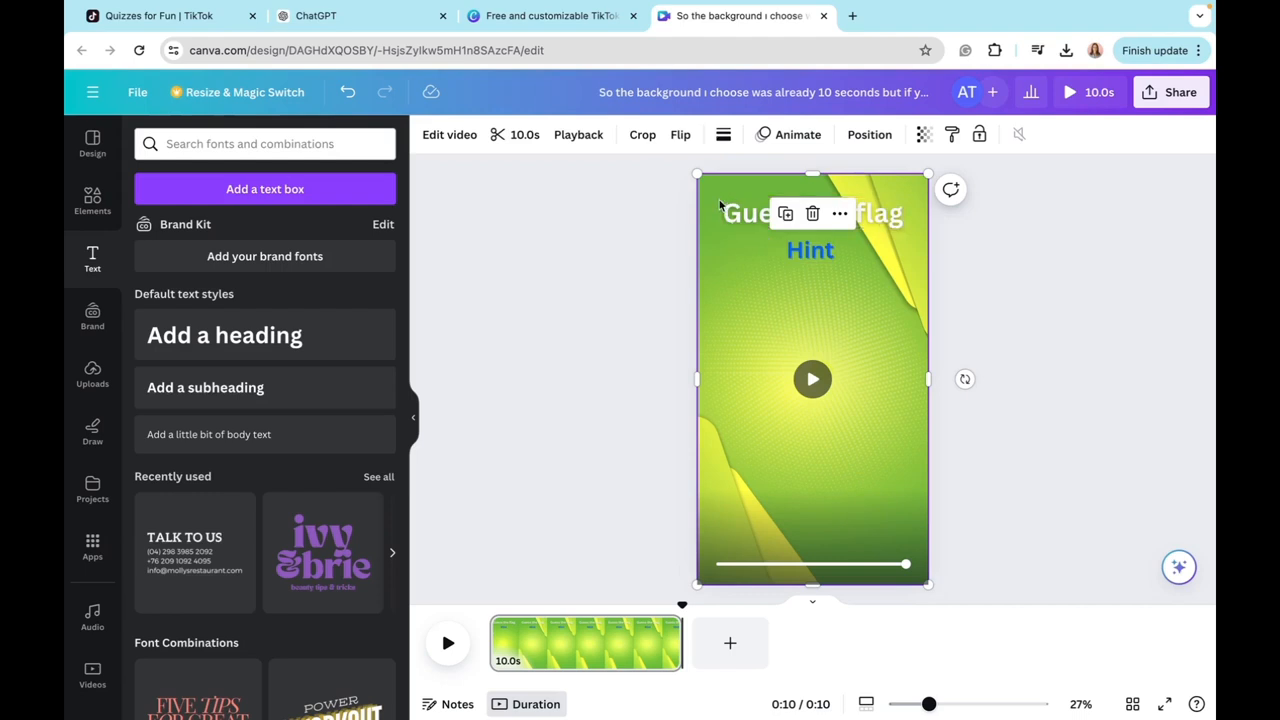
left_click(771, 221)
left_click(834, 249)
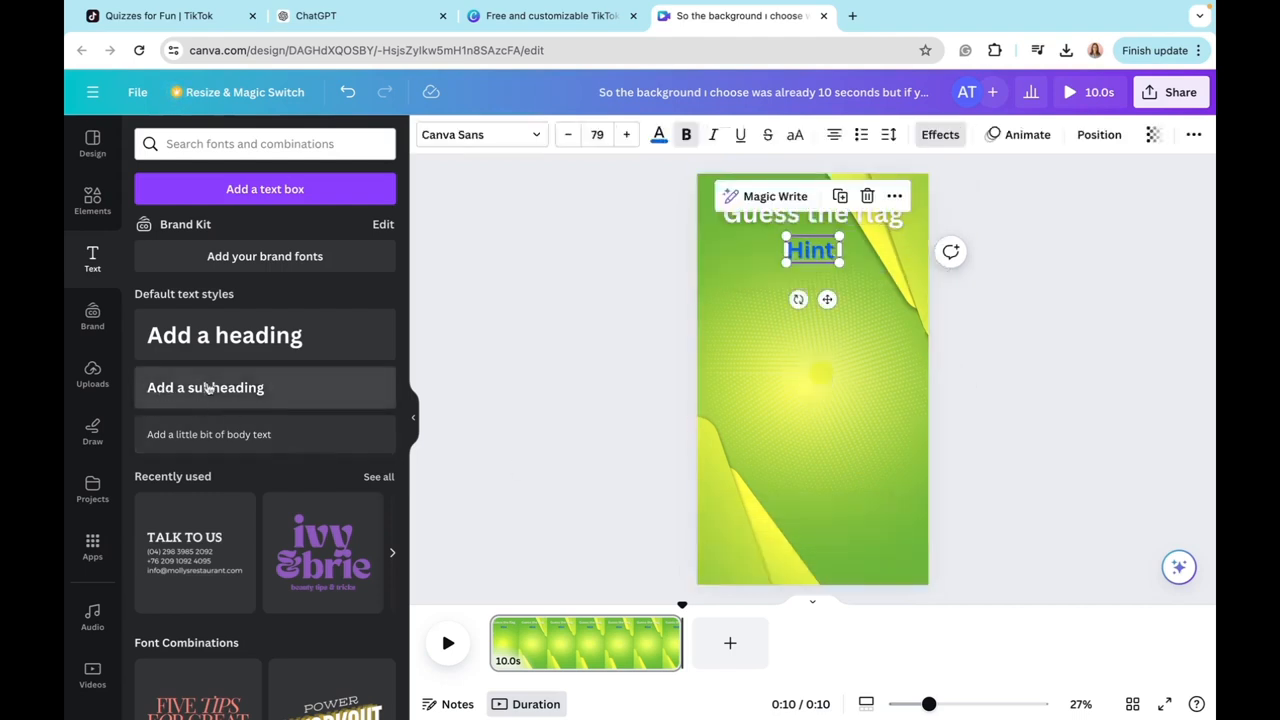
Step: Add a subheading that reads "Answer 1" below the hint and duplicate it for the other answer options
left_click_drag(238, 396, 835, 332)
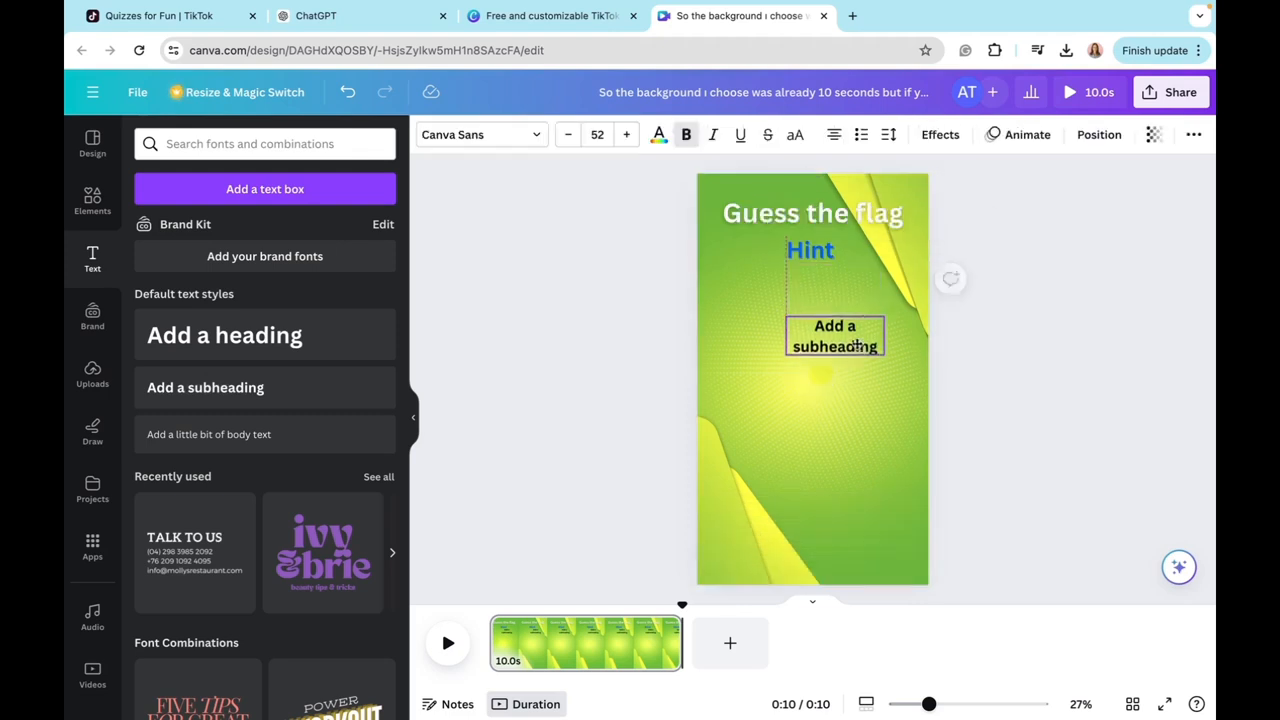
double_click(853, 342)
key("BackSpace")
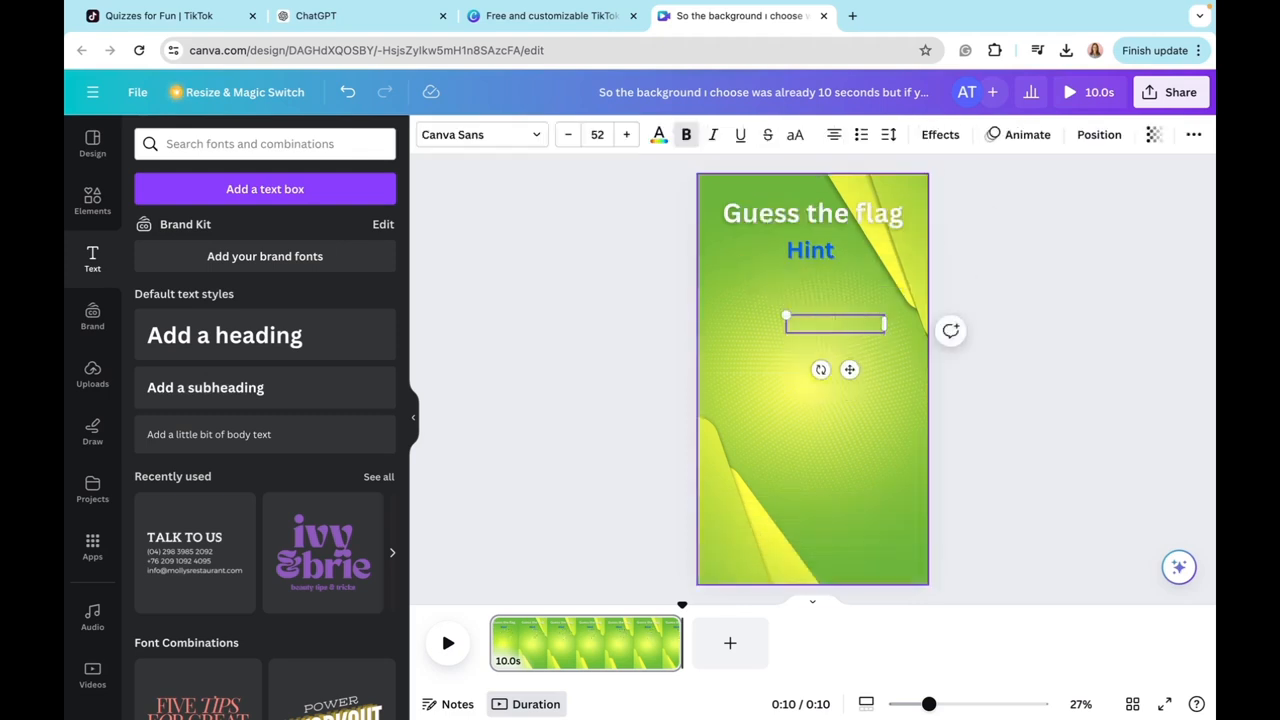
type("Answer 1")
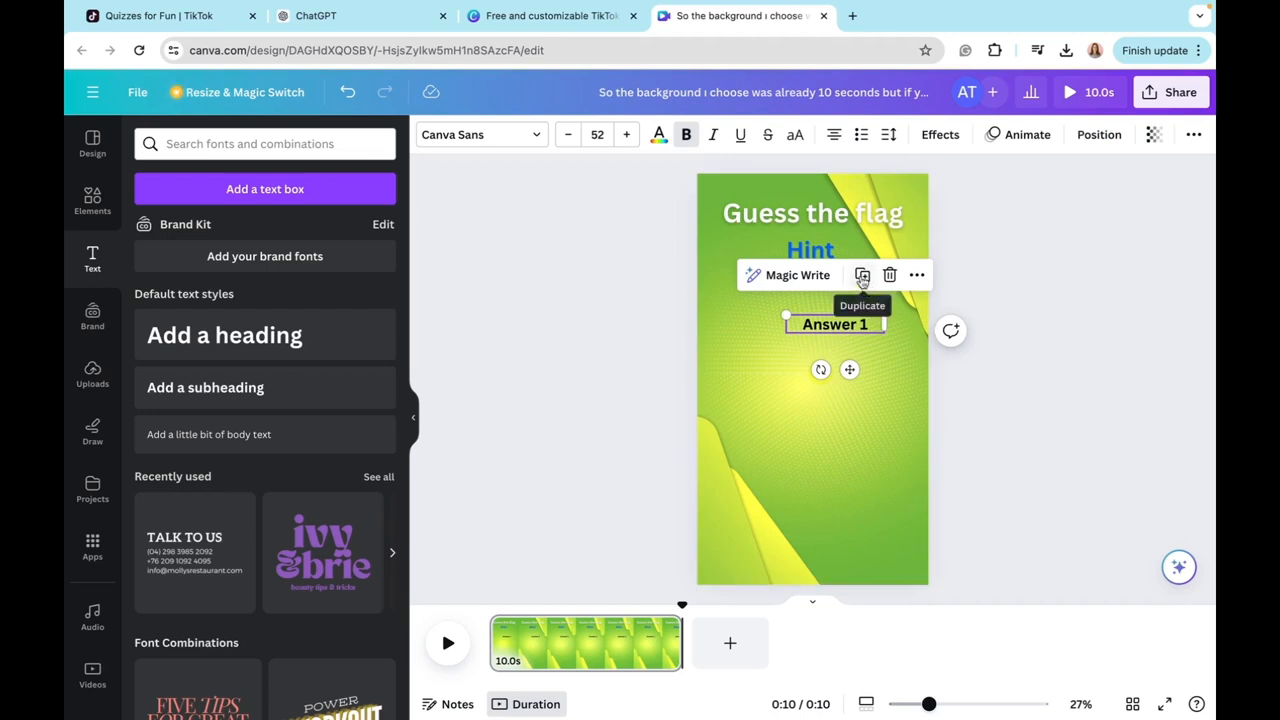
left_click(863, 280)
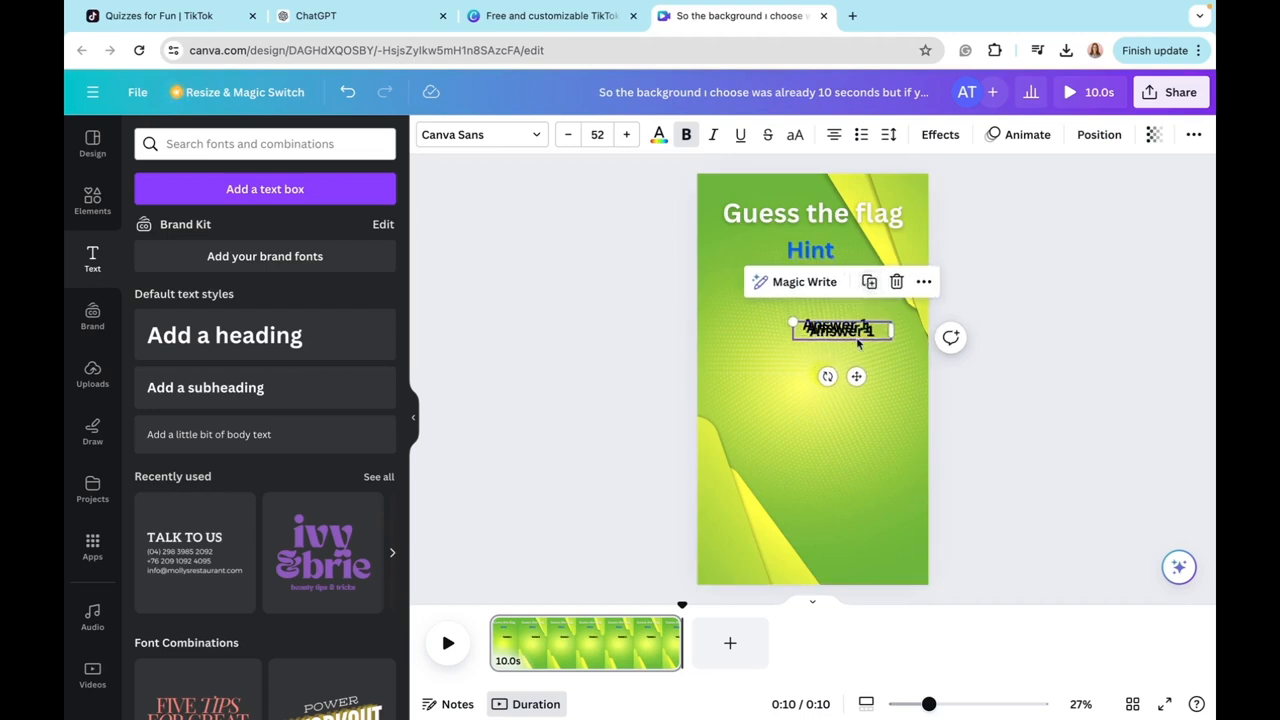
Step: Stack the two copies beneath "Answer 1" and change their text to "Answer 2" and "Answer 3"
left_click_drag(856, 332, 856, 377)
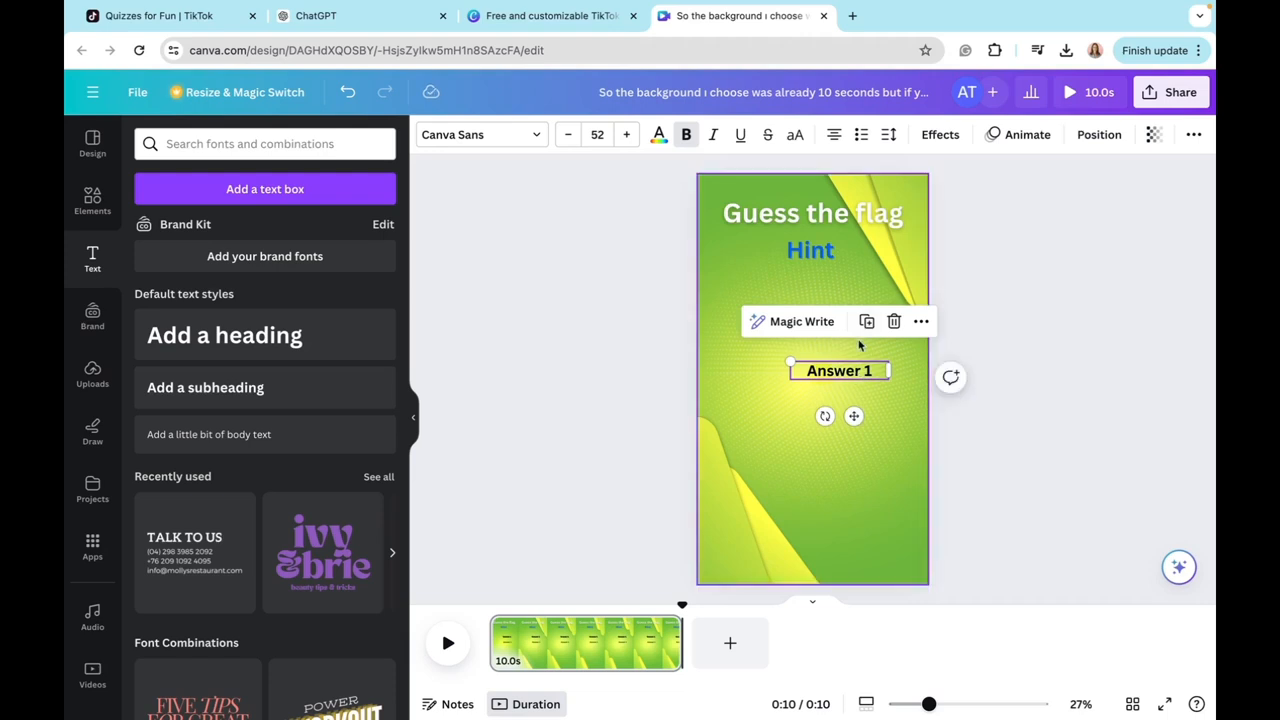
left_click(860, 349)
left_click_drag(872, 328, 876, 346)
key("BackSpace")
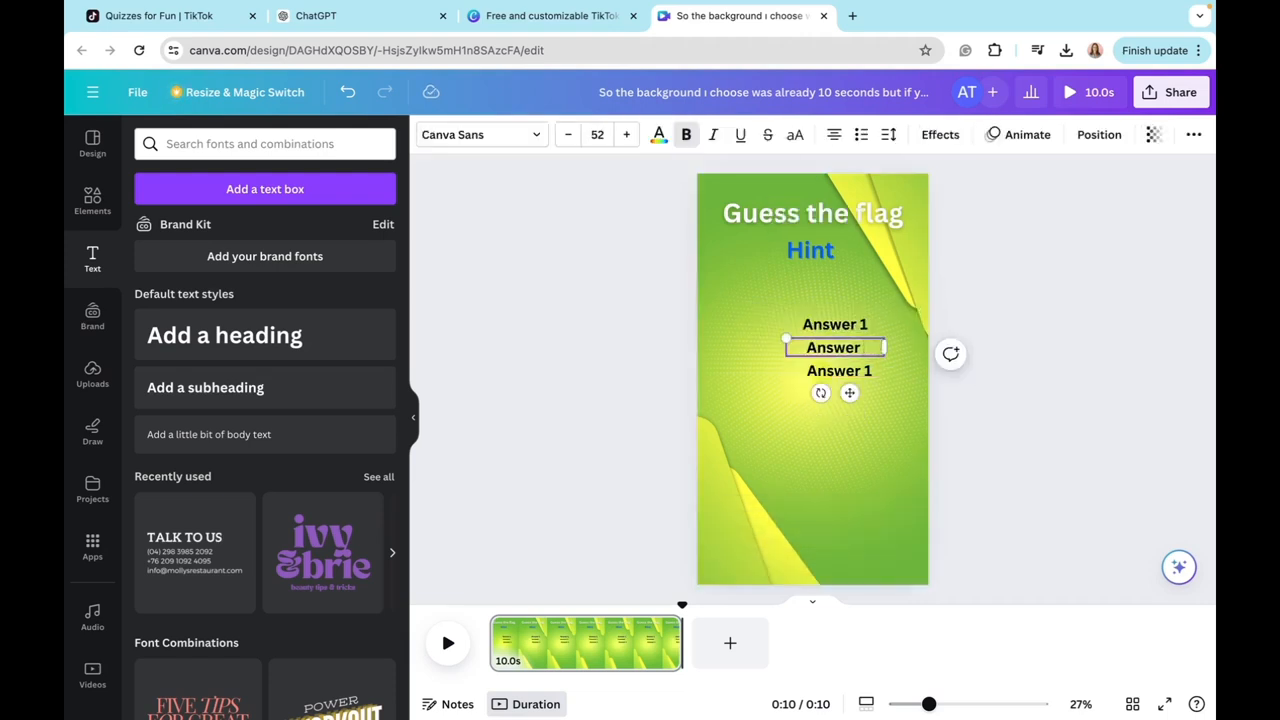
type("2")
double_click(871, 371)
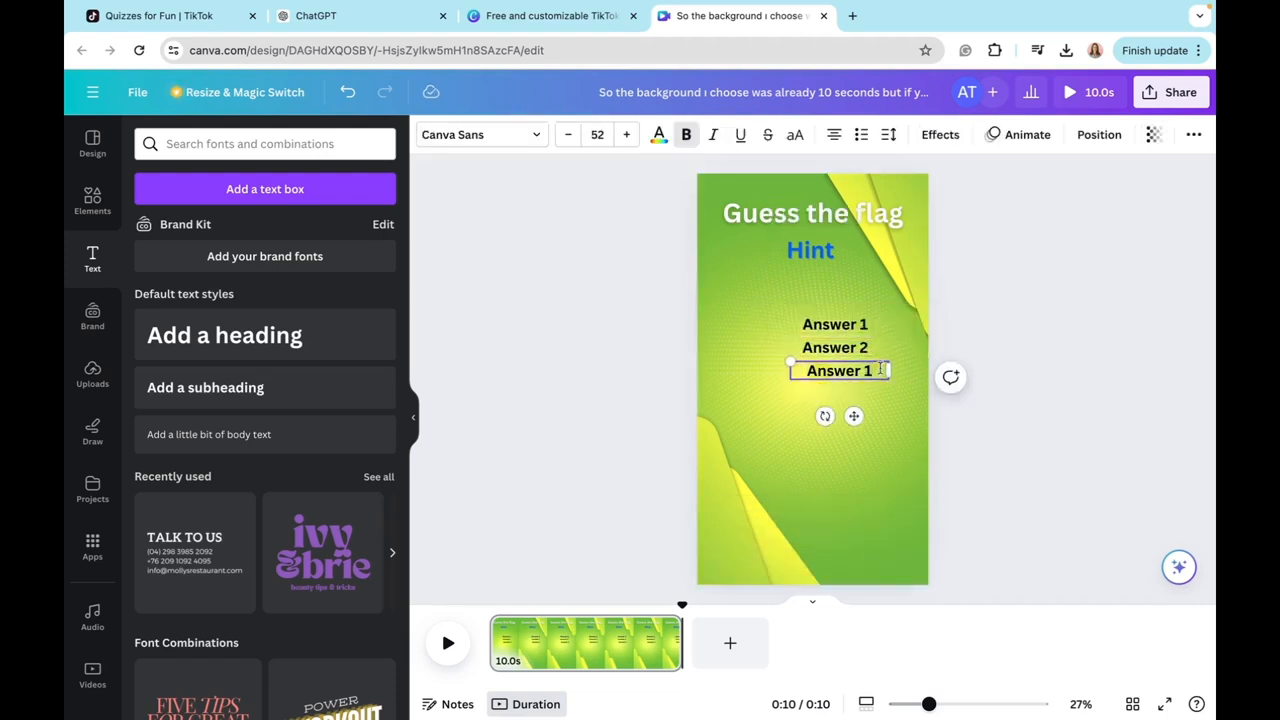
key("BackSpace")
type("3")
Step: Lock the green background video in place
left_click(700, 316)
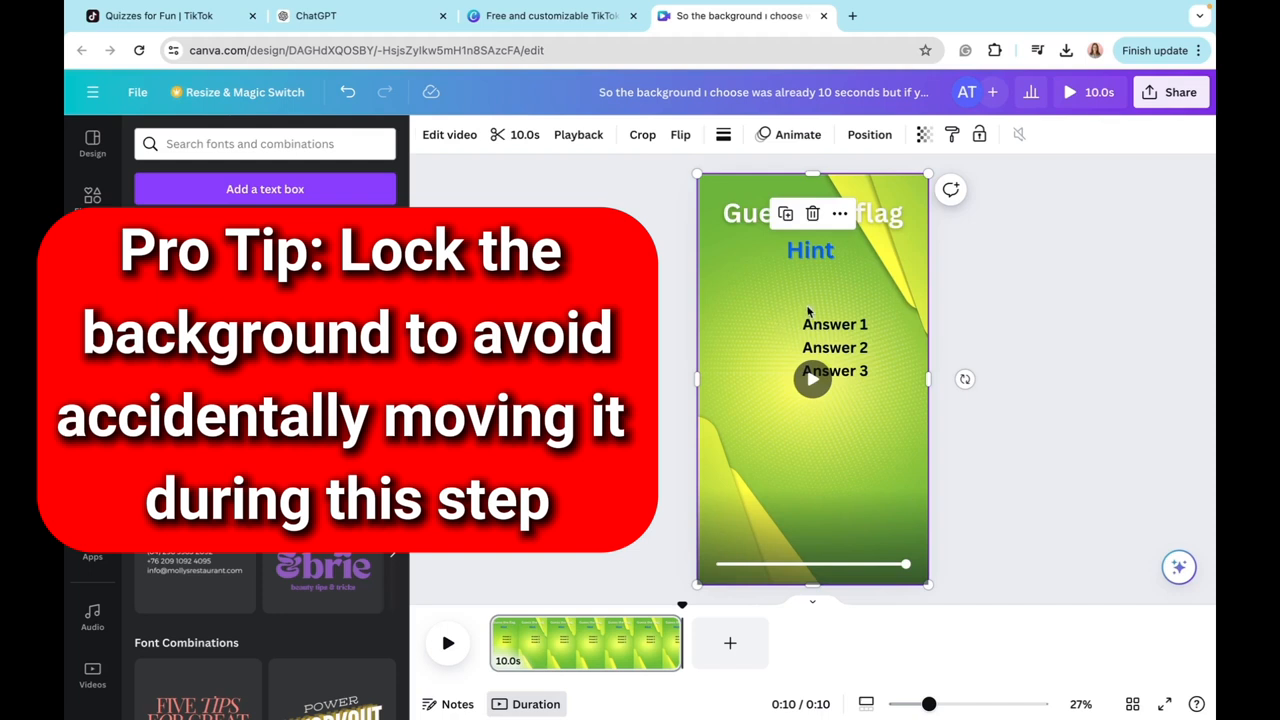
mouse_move(797, 323)
left_mouse_down()
mouse_move(766, 323)
mouse_move(786, 318)
left_mouse_up()
left_click(841, 220)
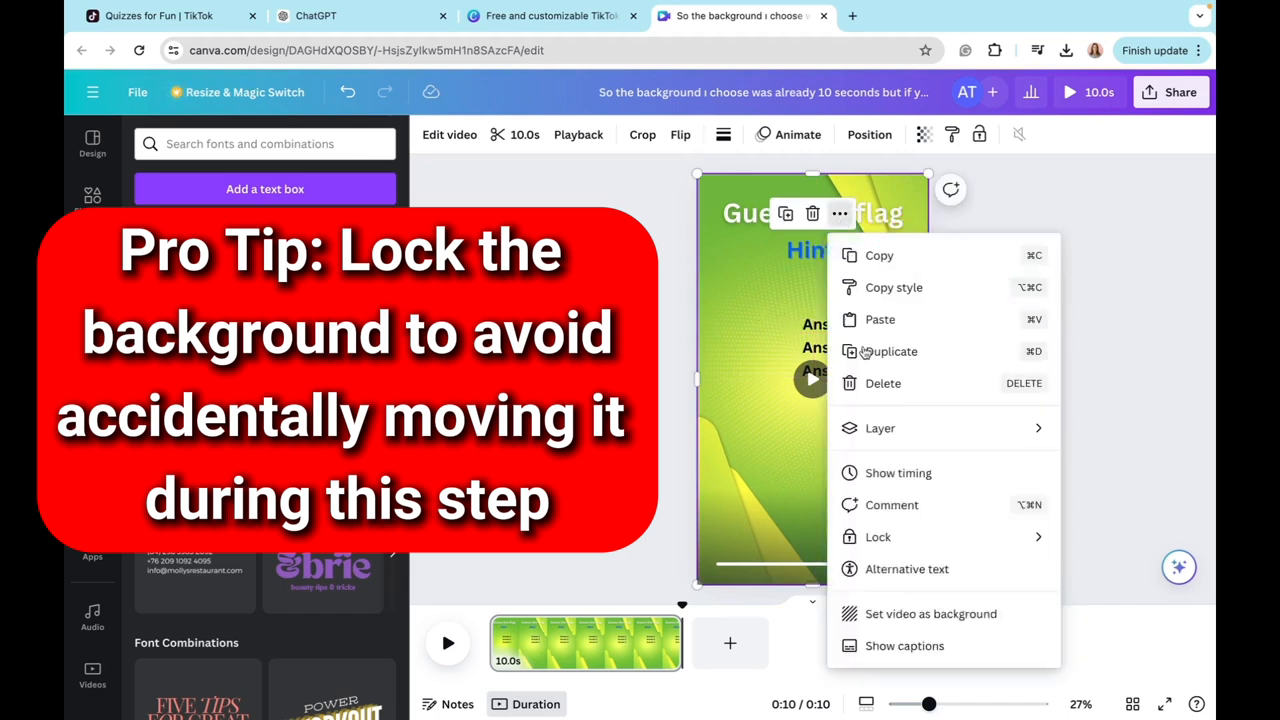
mouse_move(867, 543)
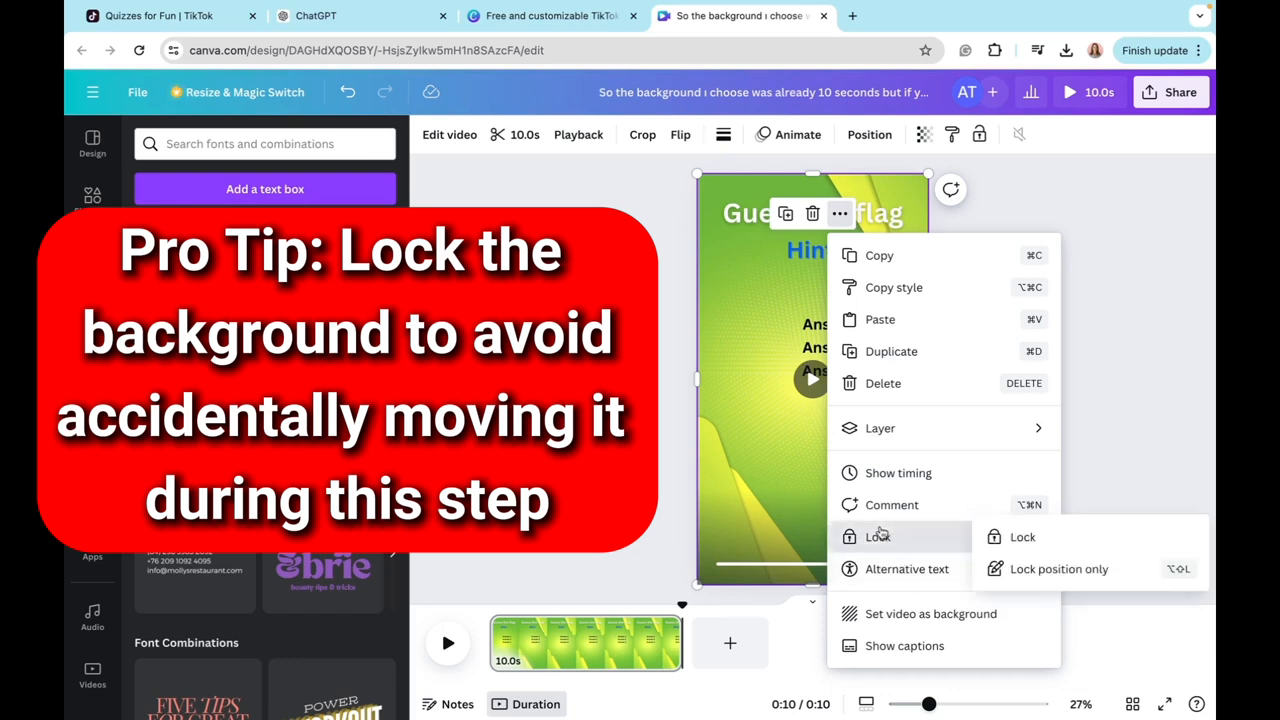
left_click(656, 424)
Step: Group the three answer options in the lower half of the page and enlarge them to font size 58.4
left_click_drag(772, 318, 842, 457)
left_click(766, 397)
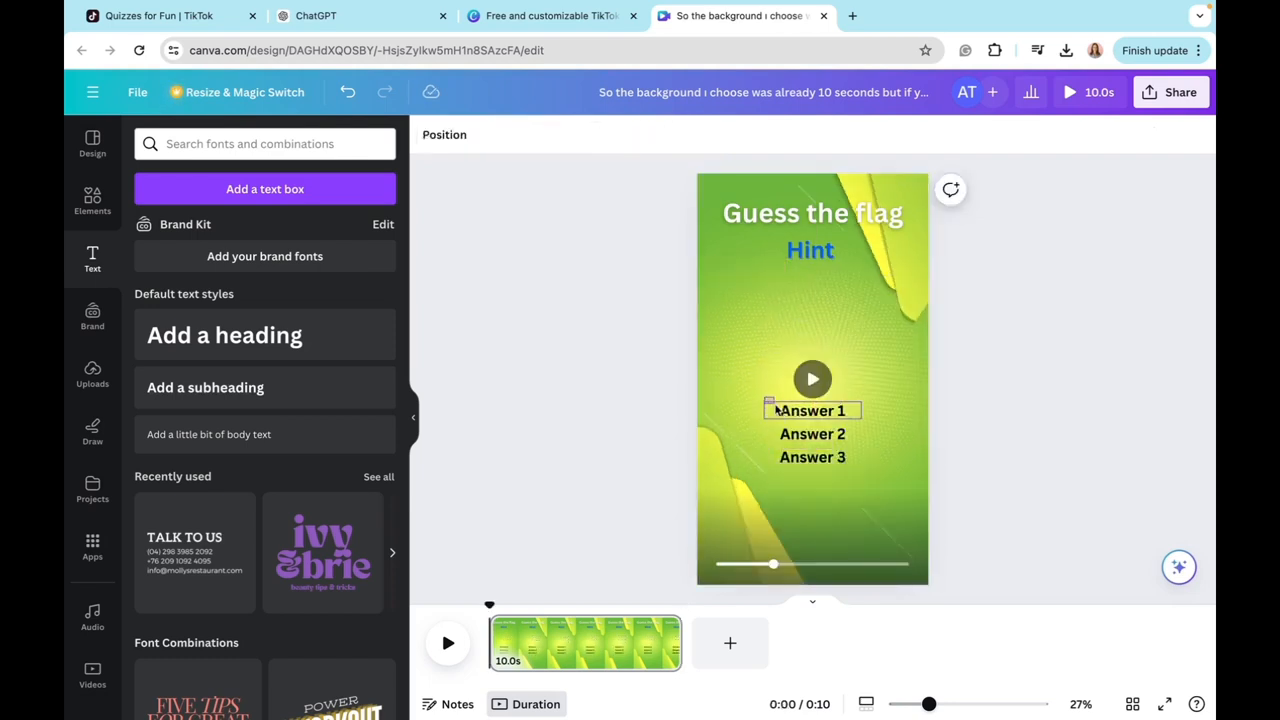
left_click(818, 467)
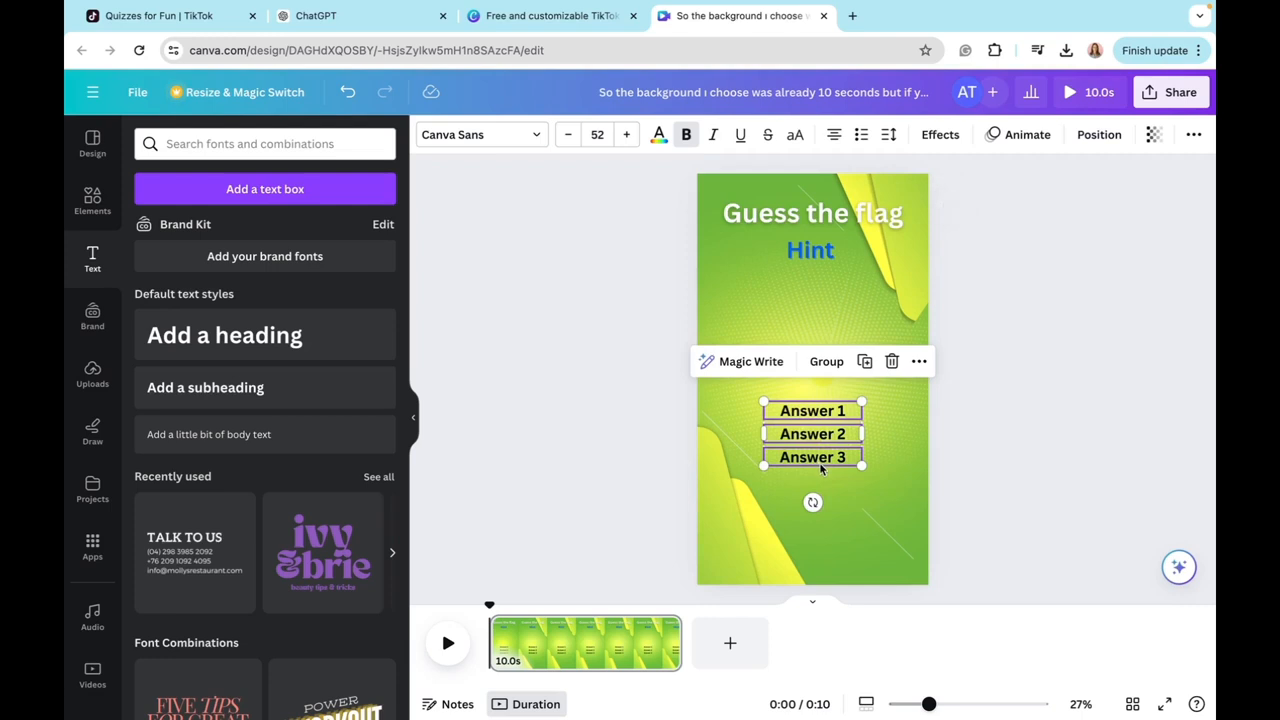
left_click(825, 363)
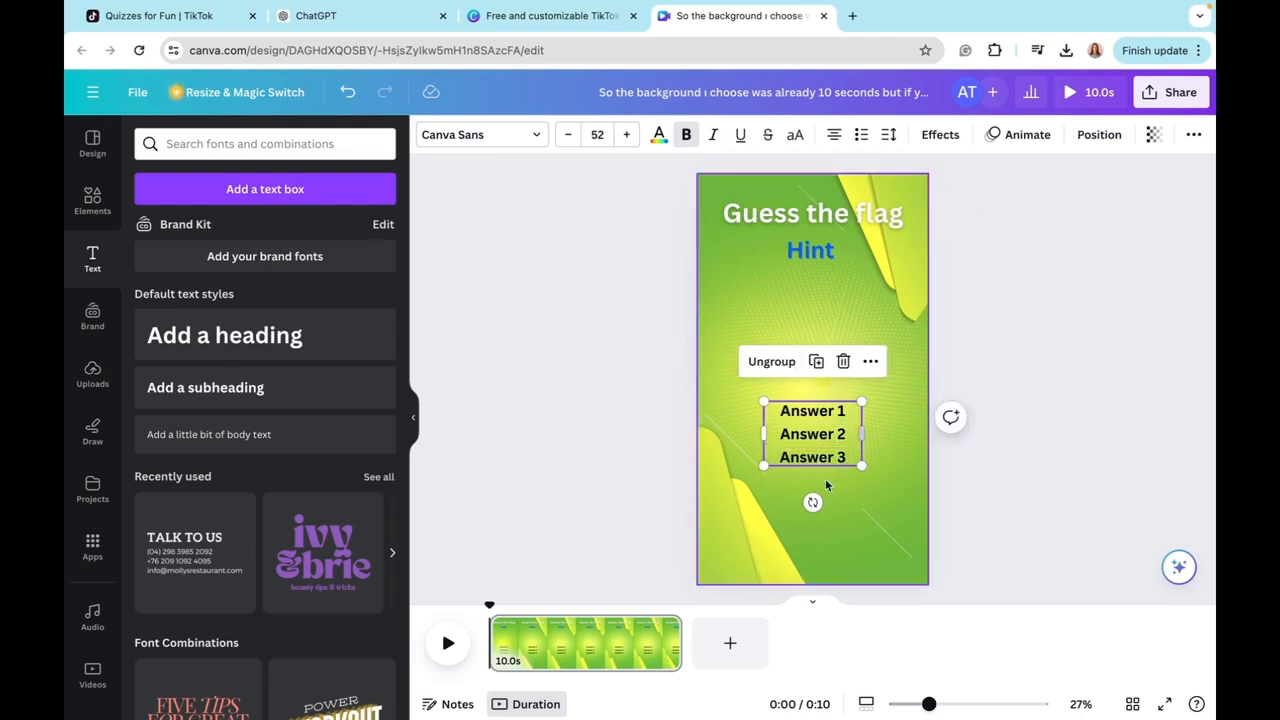
left_click_drag(861, 465, 875, 474)
left_click_drag(806, 437, 800, 446)
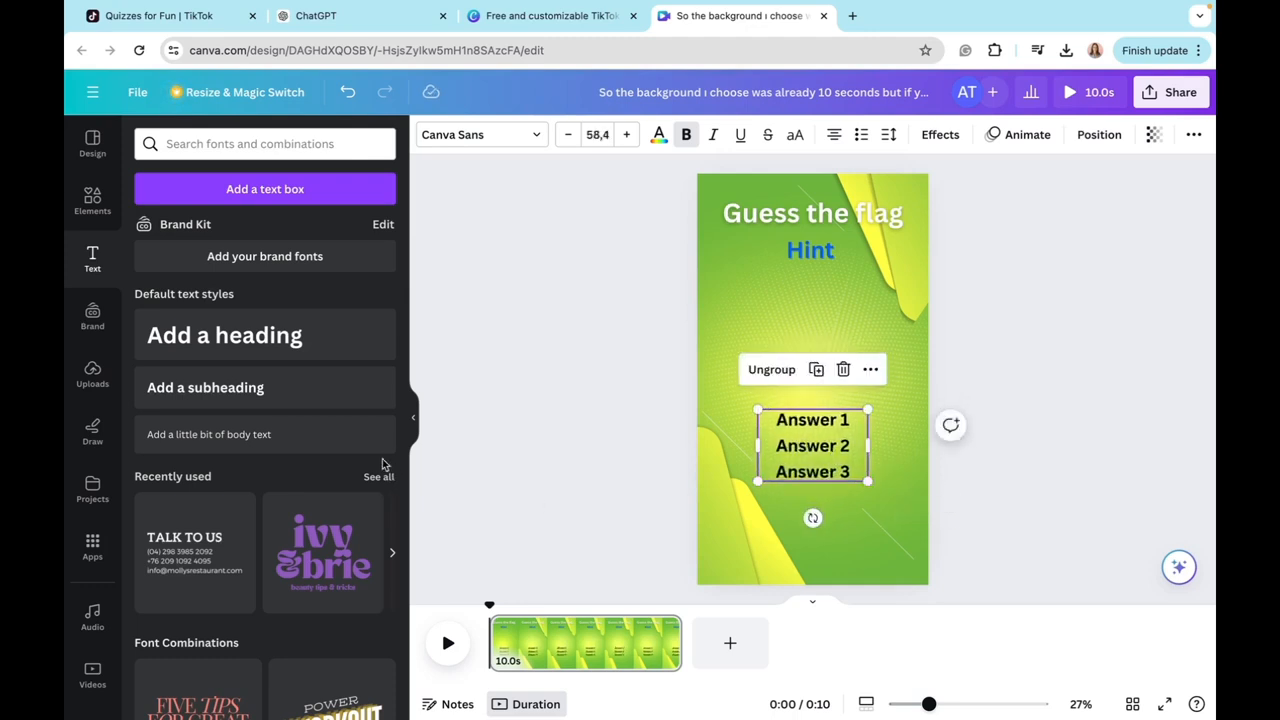
Step: Add a subheading that reads "Correct Answer" below the answer options
left_click(192, 403)
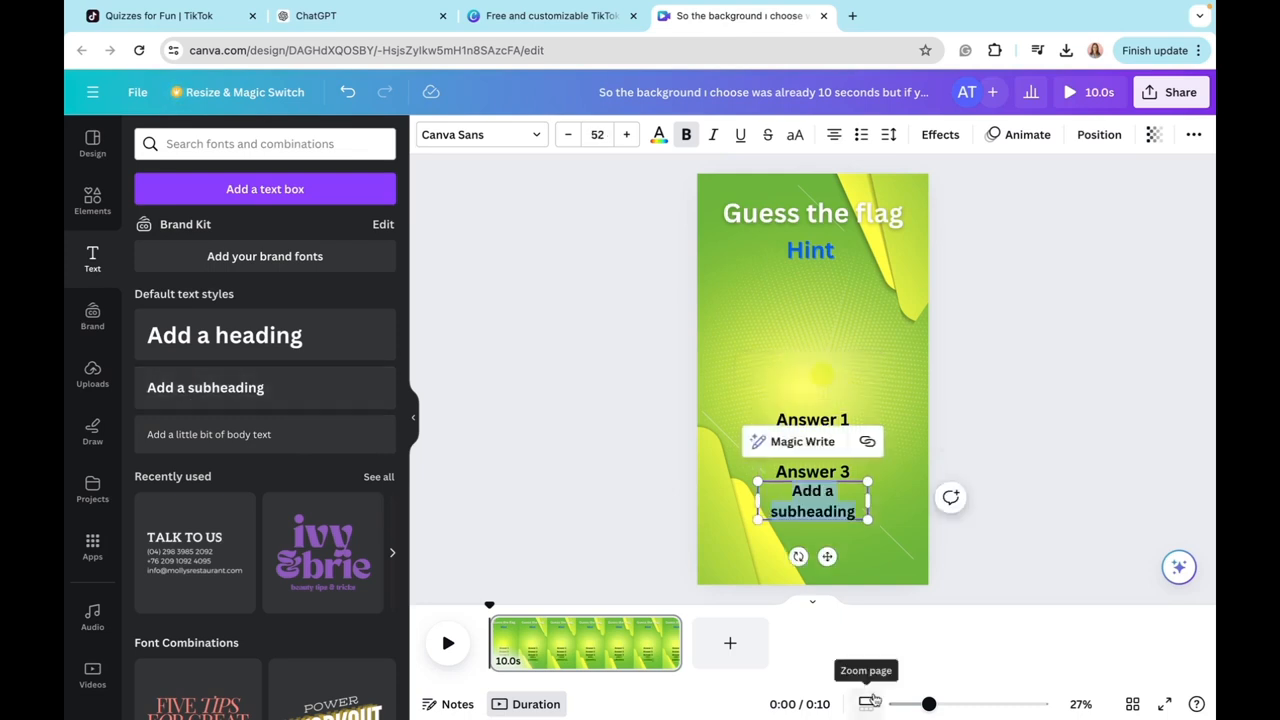
key("BackSpace")
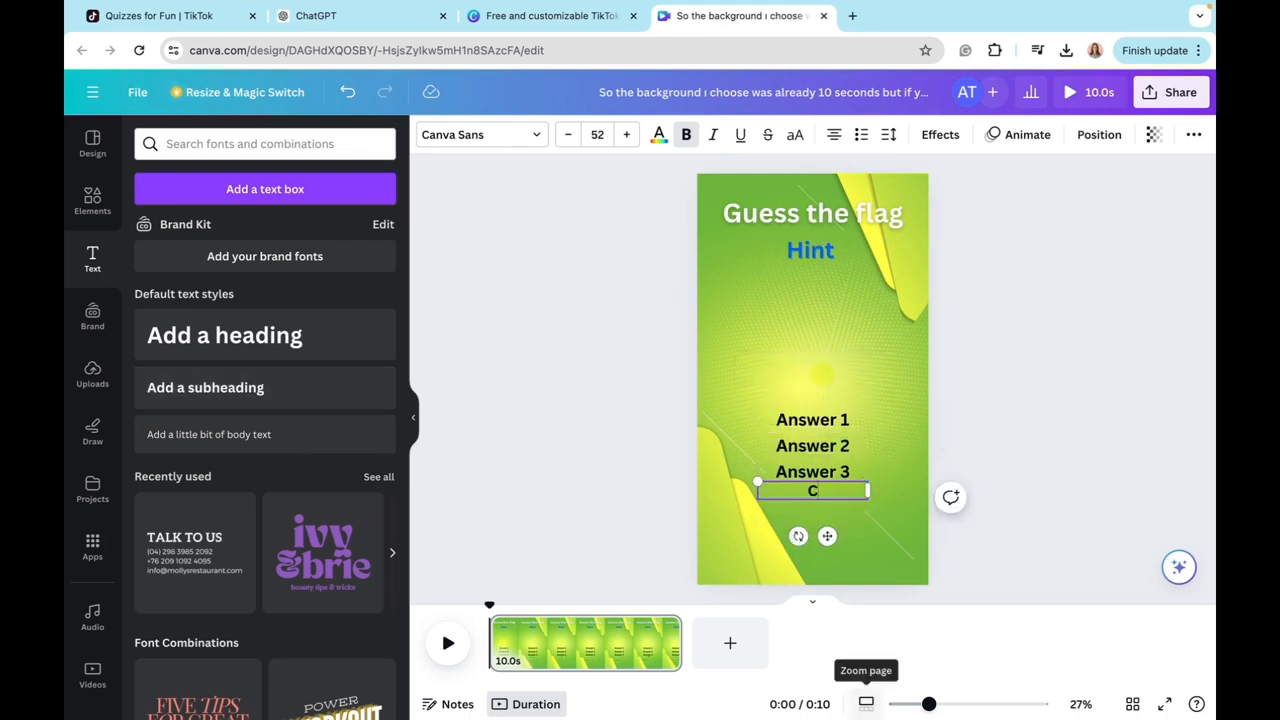
type("Correxnt")
key("BackSpace")
key("BackSpace")
type("ct Answer")
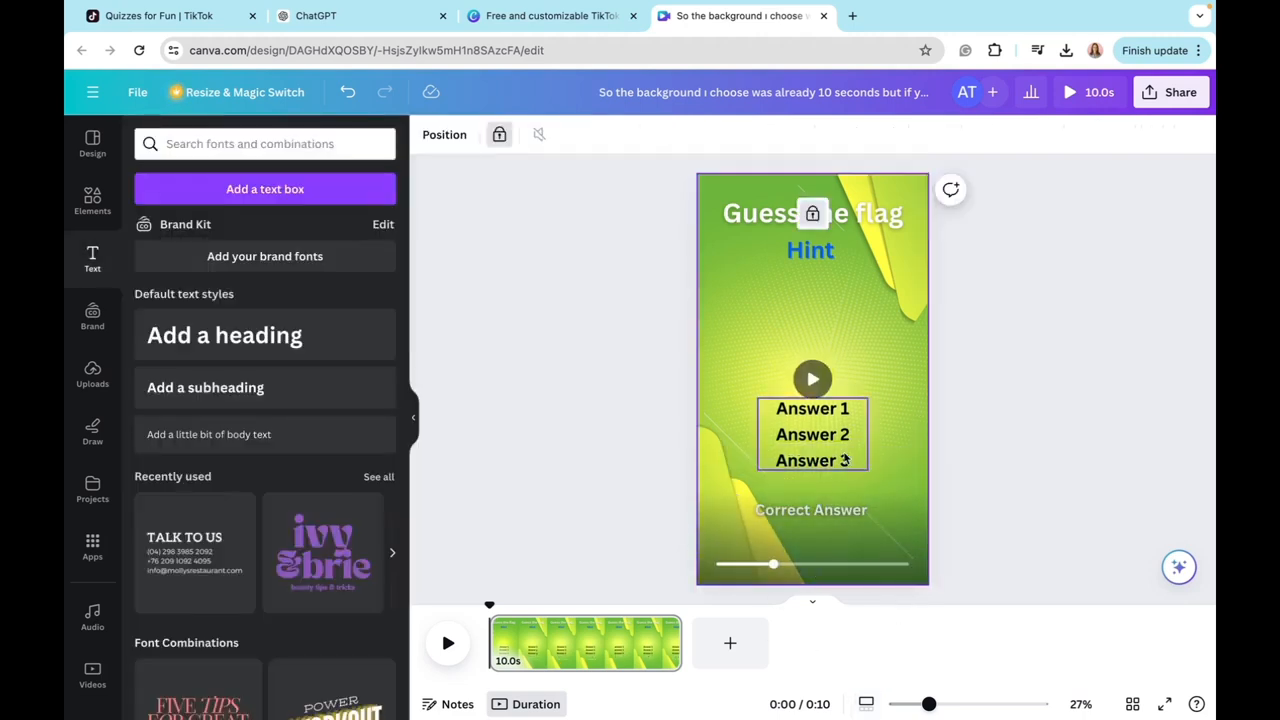
Step: Switch to ChatGPT and review the first row of the country flags quiz table, from its hint to its correct answer
left_click(362, 18)
scroll(466, 361, "up", 1)
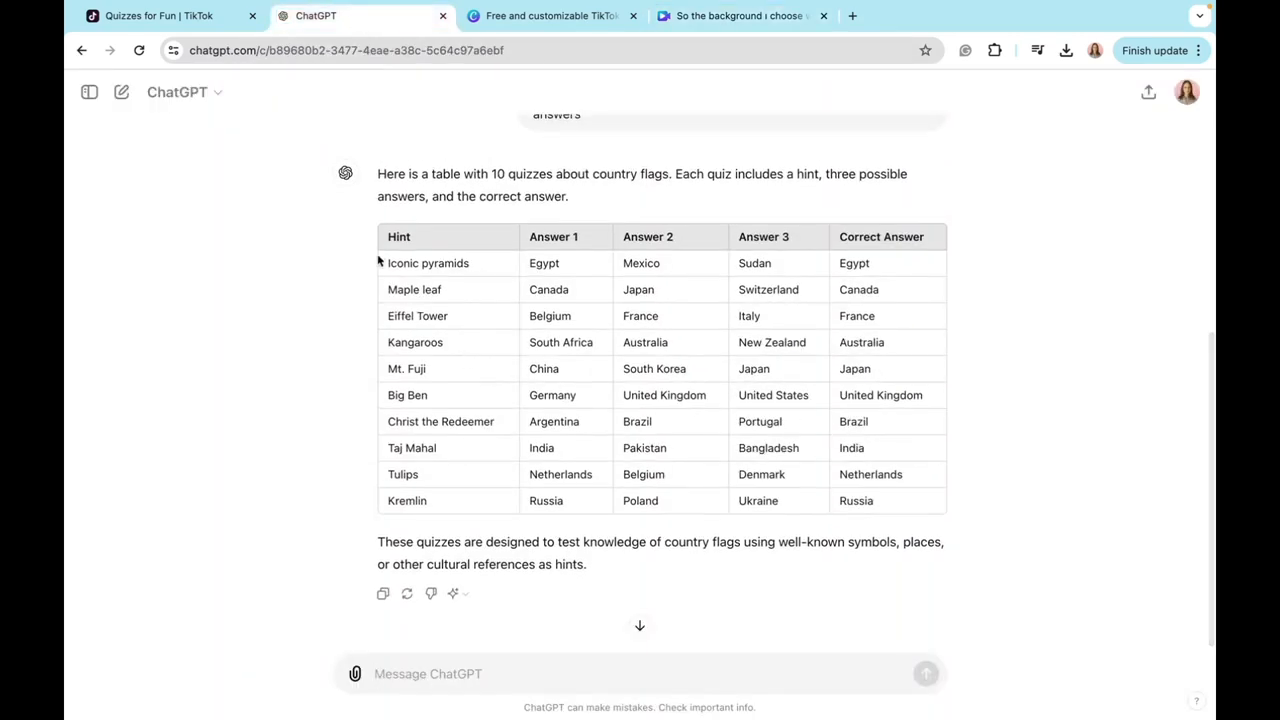
left_click_drag(383, 263, 575, 266)
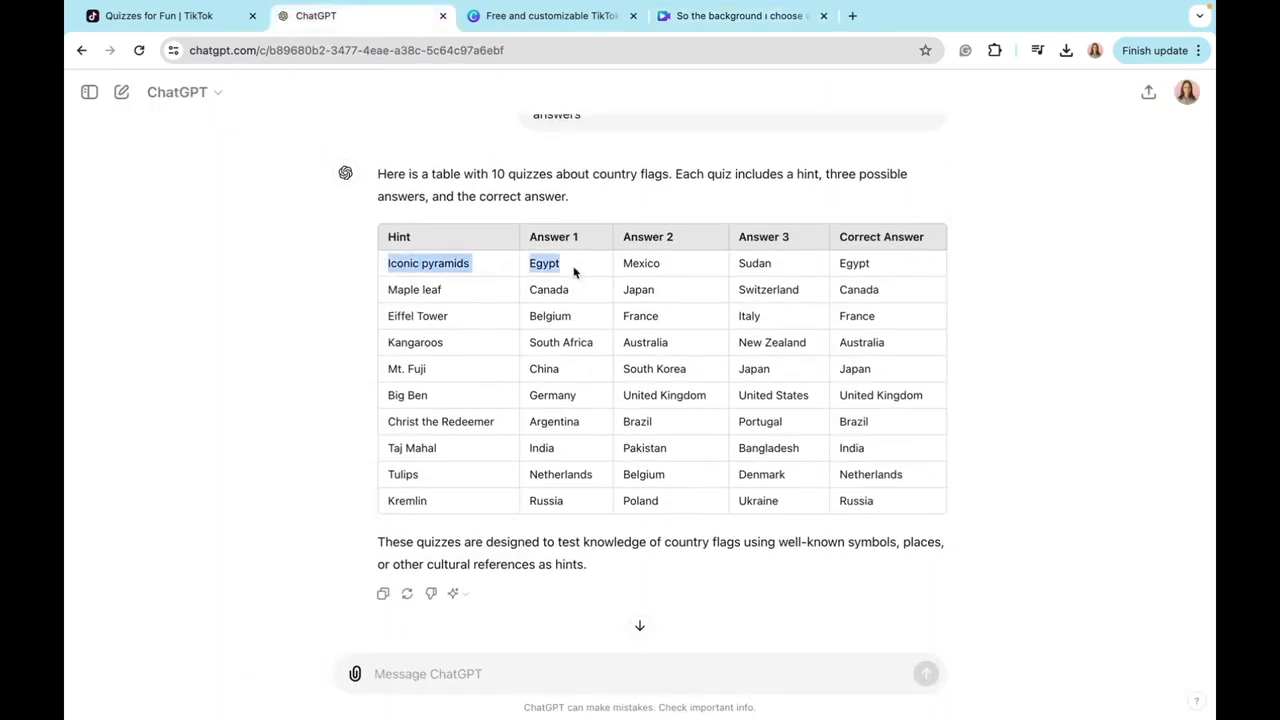
scroll(687, 467, "down", 1)
left_click(687, 467)
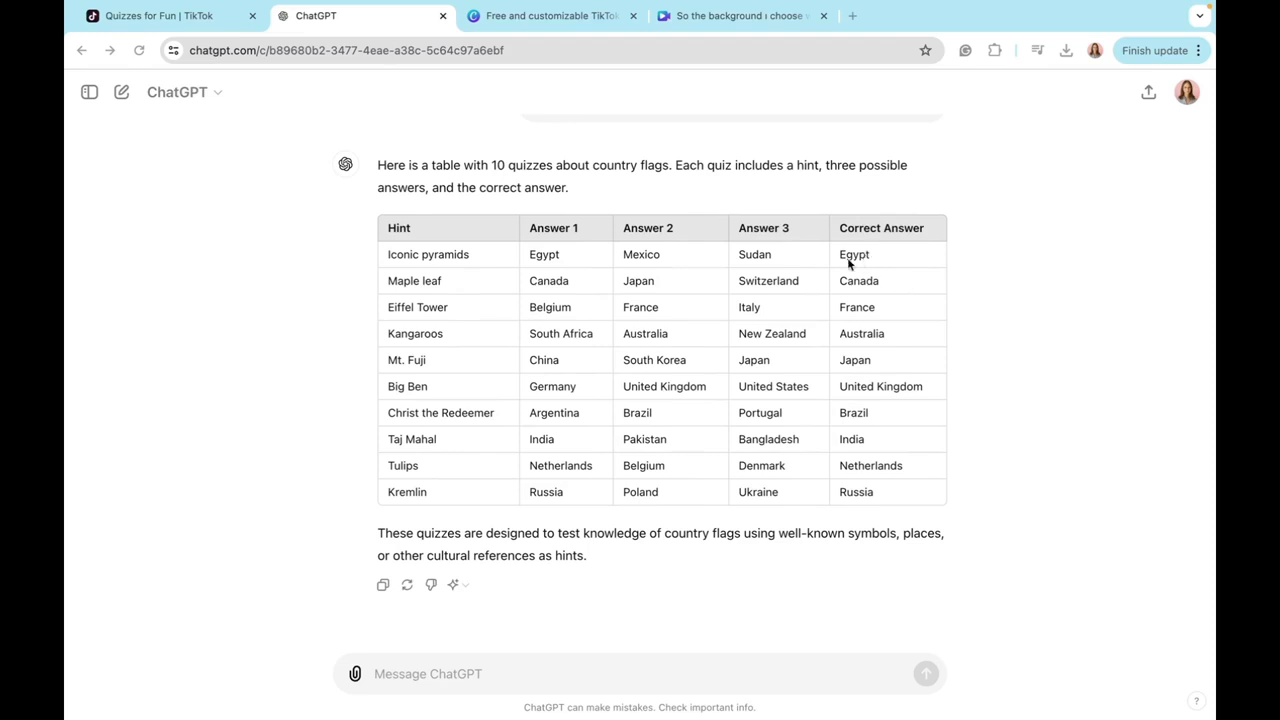
Step: Return to Canva, find an "Egypt flag" photo and place the flat flag between the hint and the answer options
left_click(725, 16)
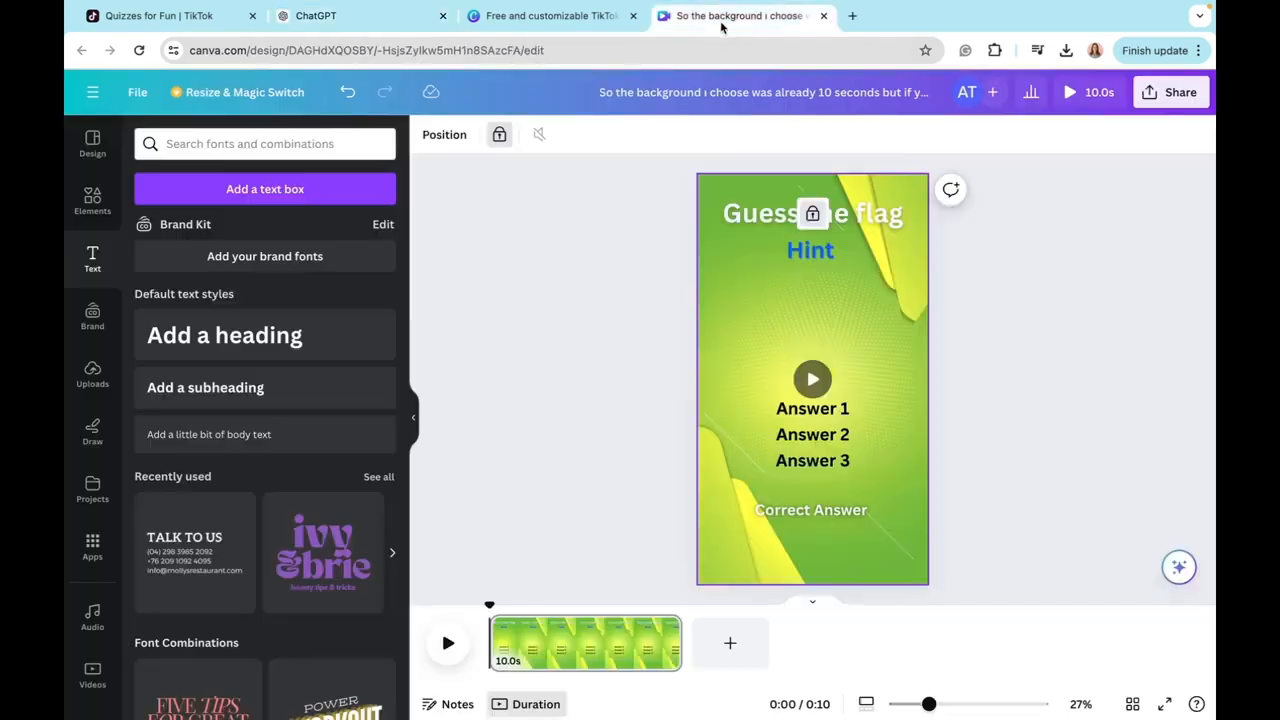
left_click(90, 202)
left_click(350, 144)
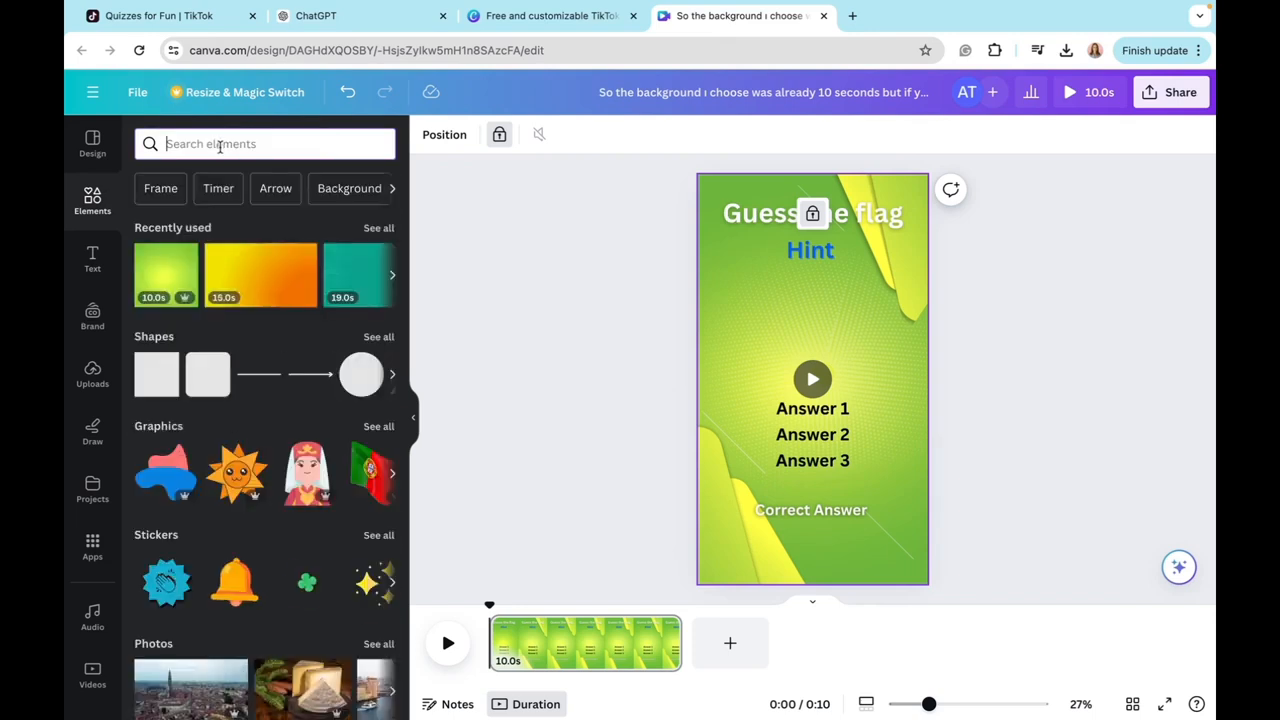
type("Egypt")
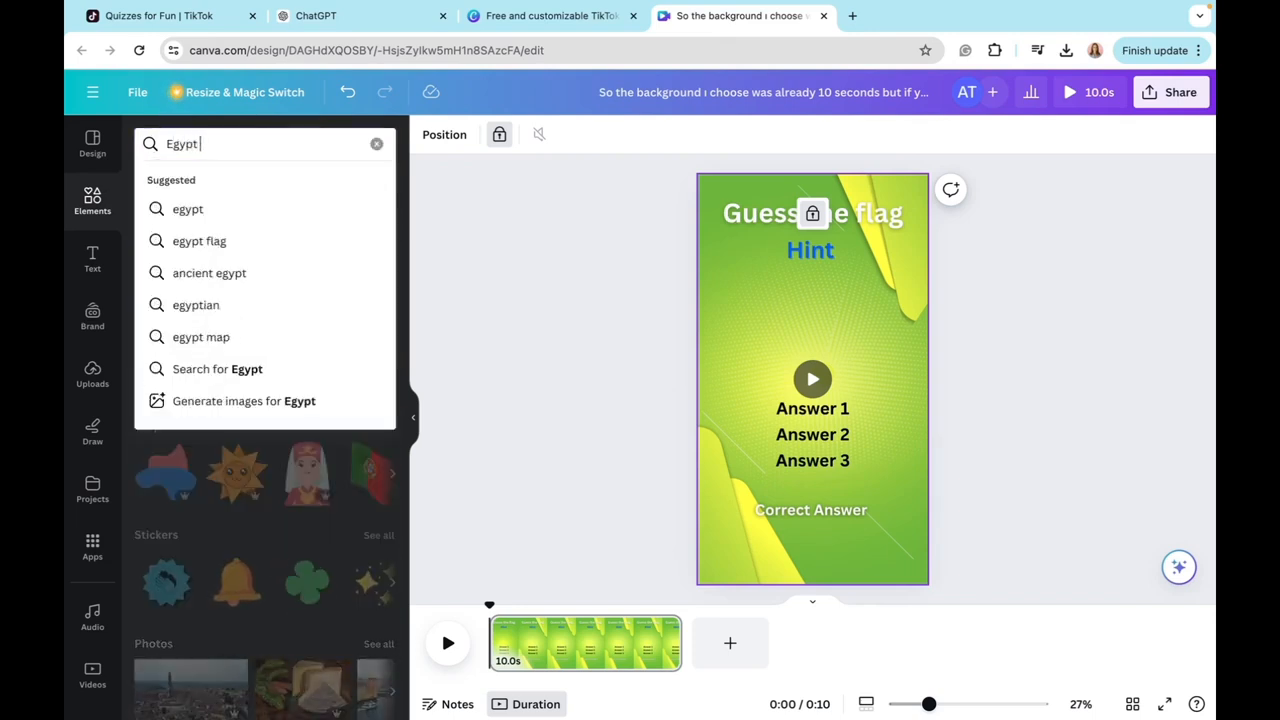
left_click(199, 241)
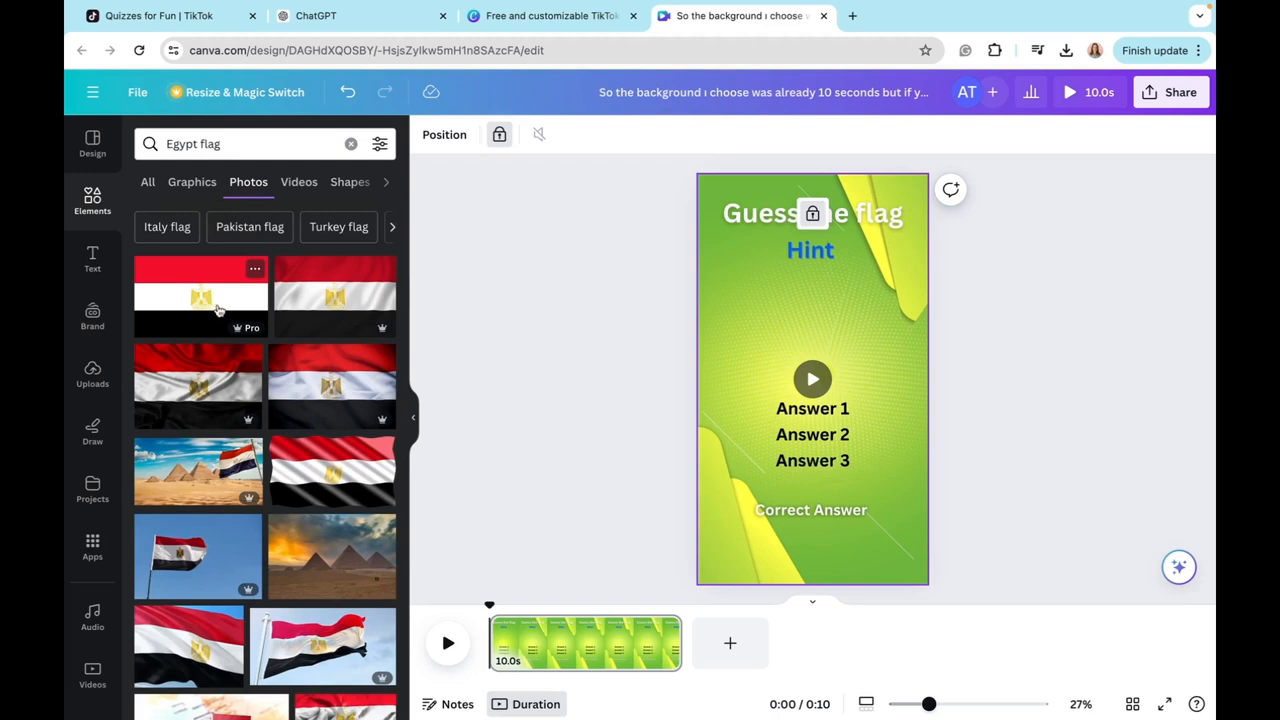
left_click(228, 318)
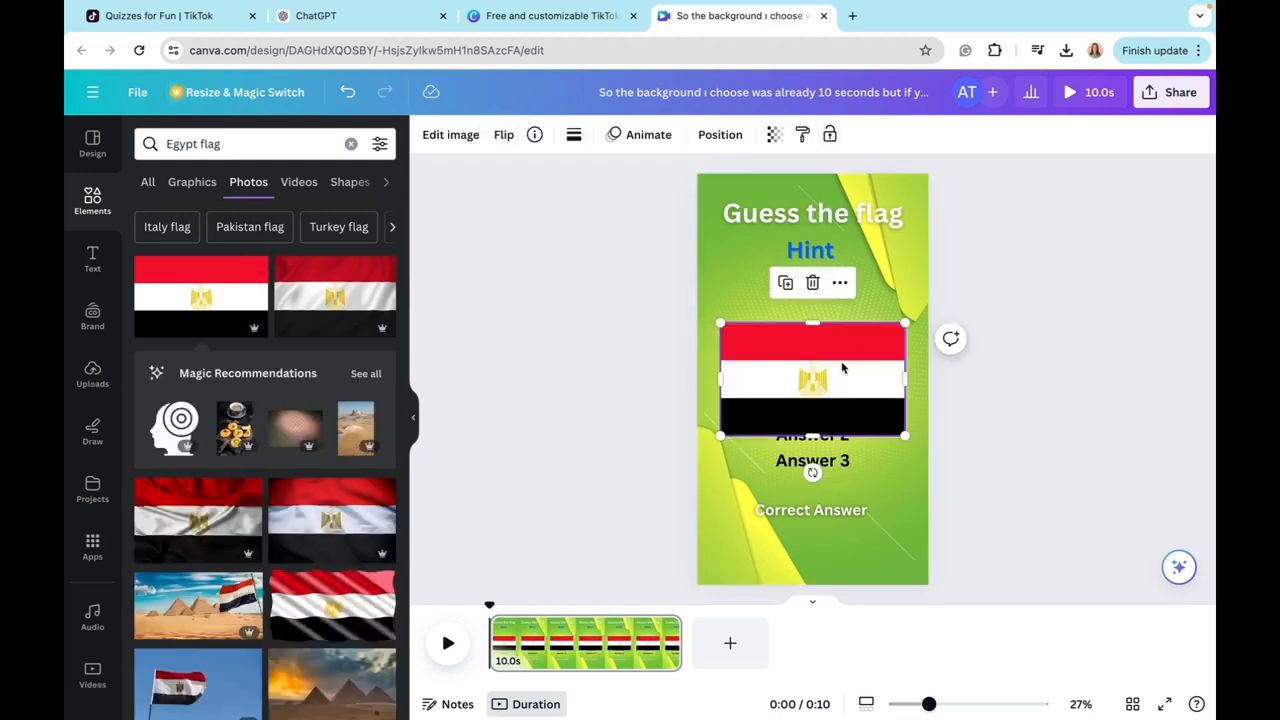
left_click_drag(846, 372, 859, 334)
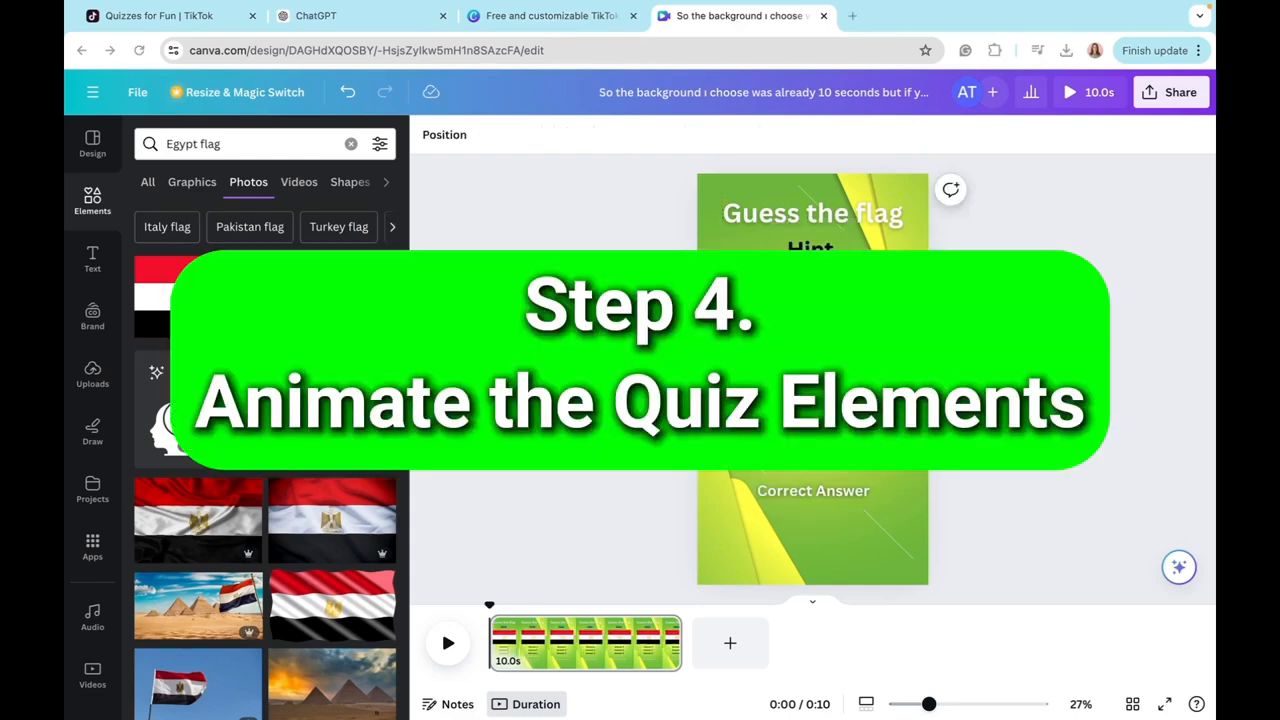
Step: Search the elements for "rounded rectangle" and add the shape as a thin red bar beneath "Correct Answer"
left_click(351, 144)
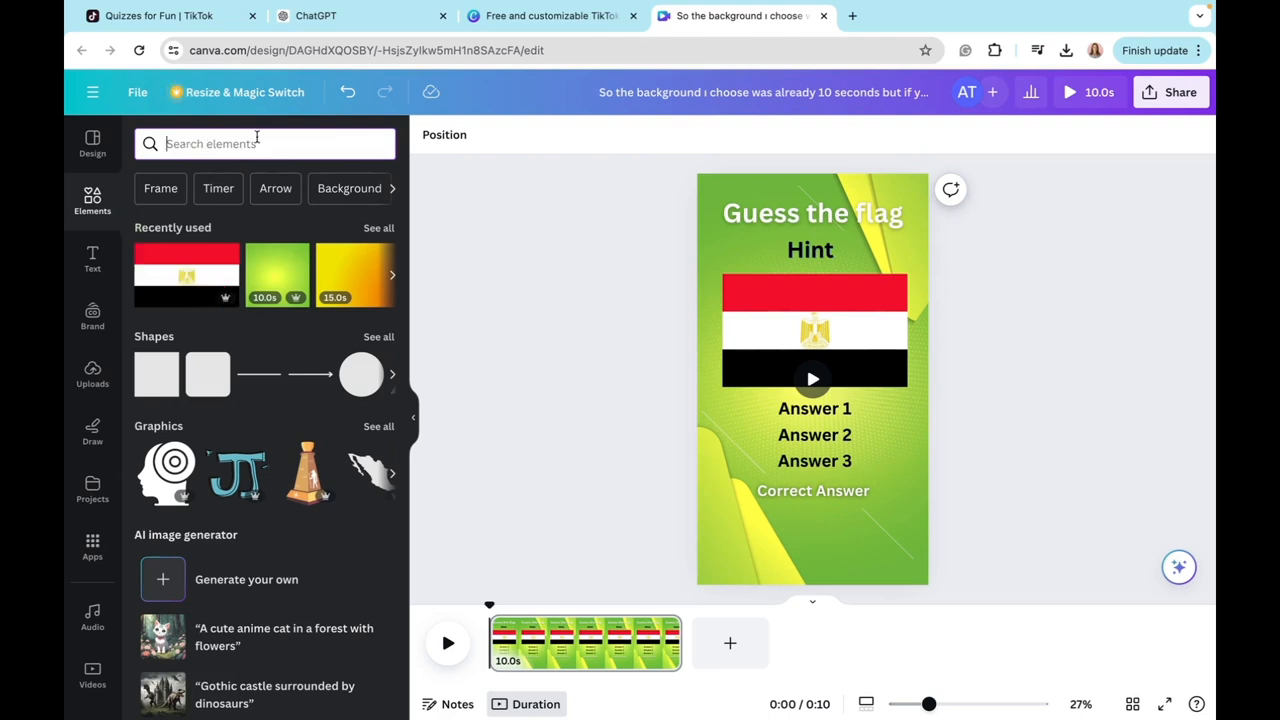
left_click(257, 143)
type("rounded rec")
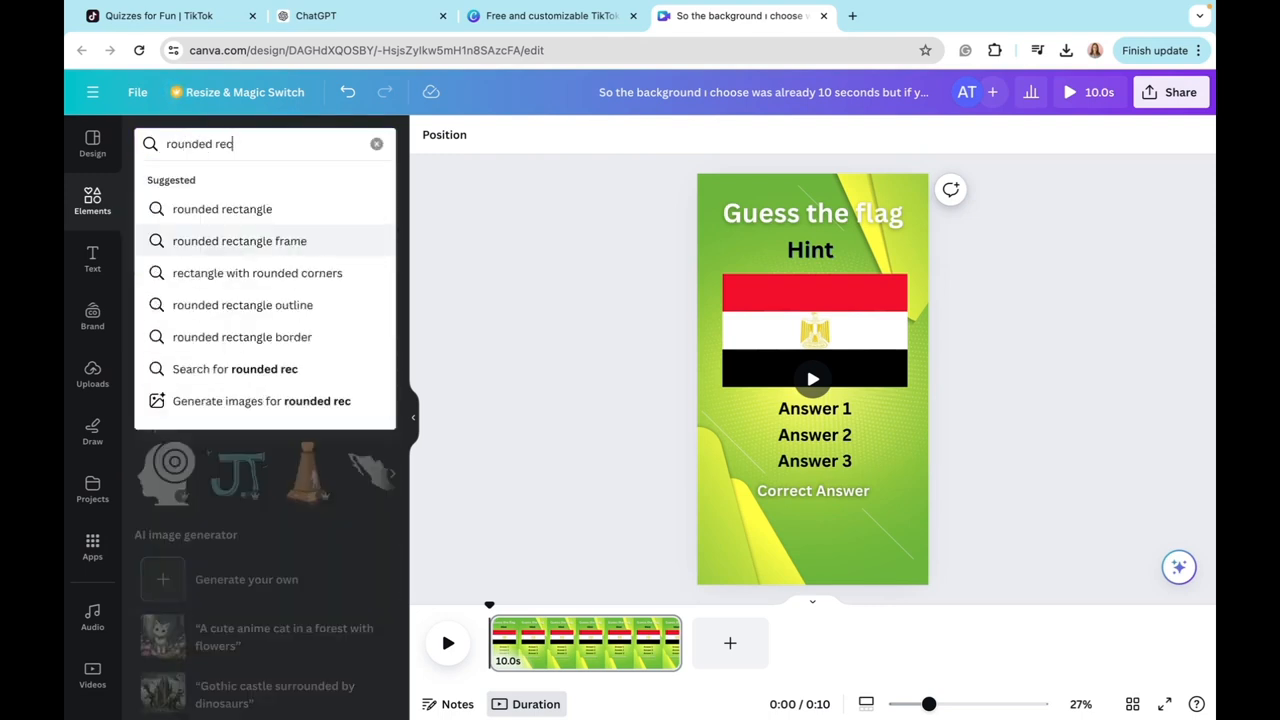
left_click(160, 209)
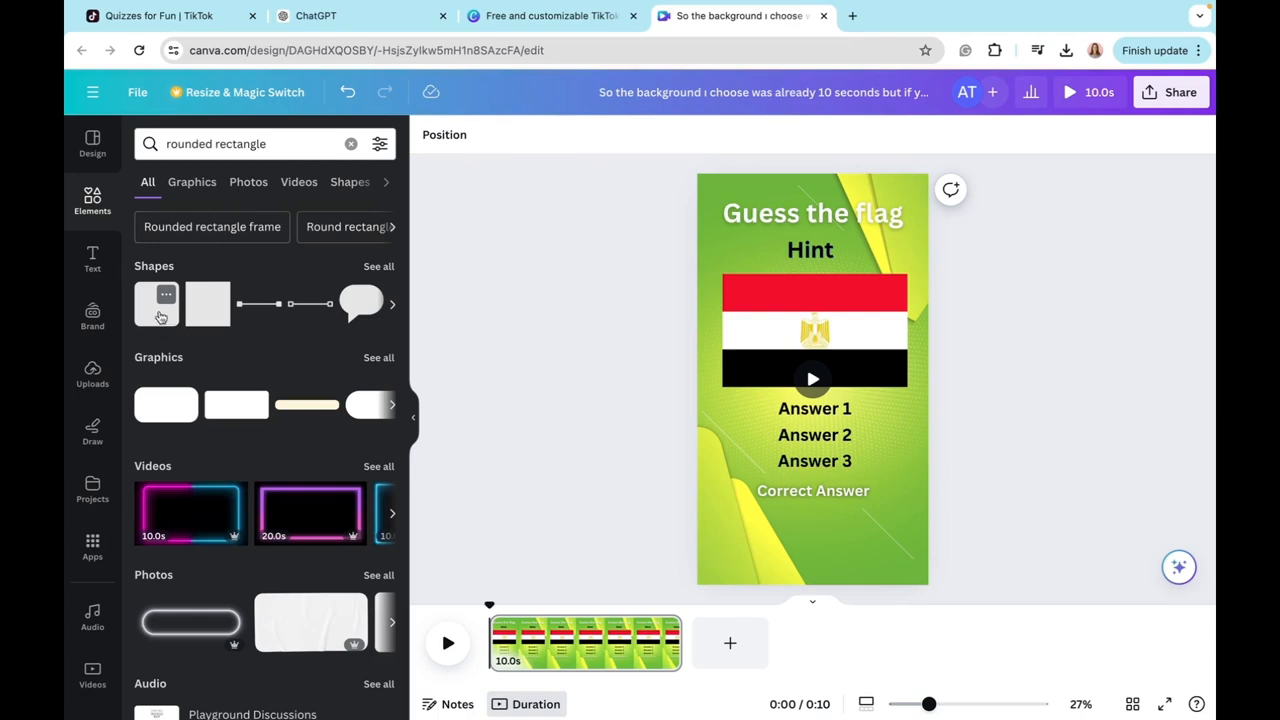
left_click_drag(808, 511, 813, 564)
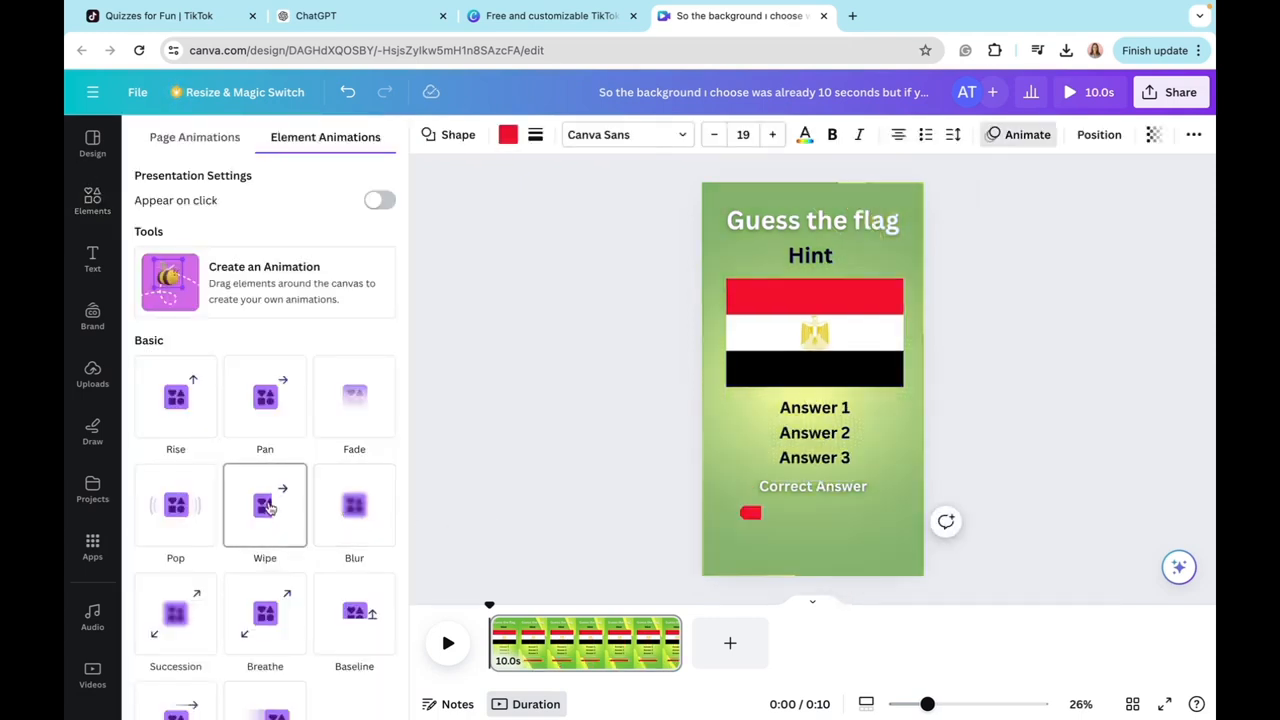
Step: Apply the Wipe animation on enter to the red bar at a slower speed and play the video to preview it
left_click(266, 506)
scroll(270, 512, "down", 1)
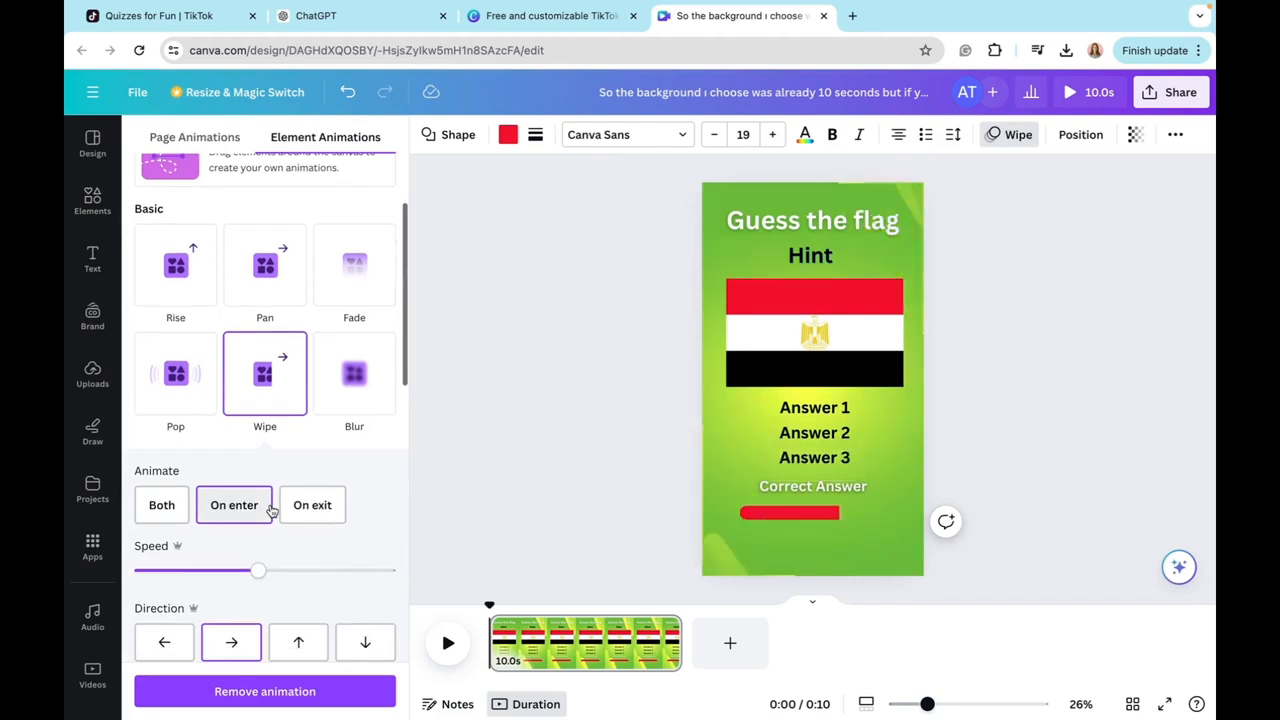
left_click_drag(258, 549, 183, 545)
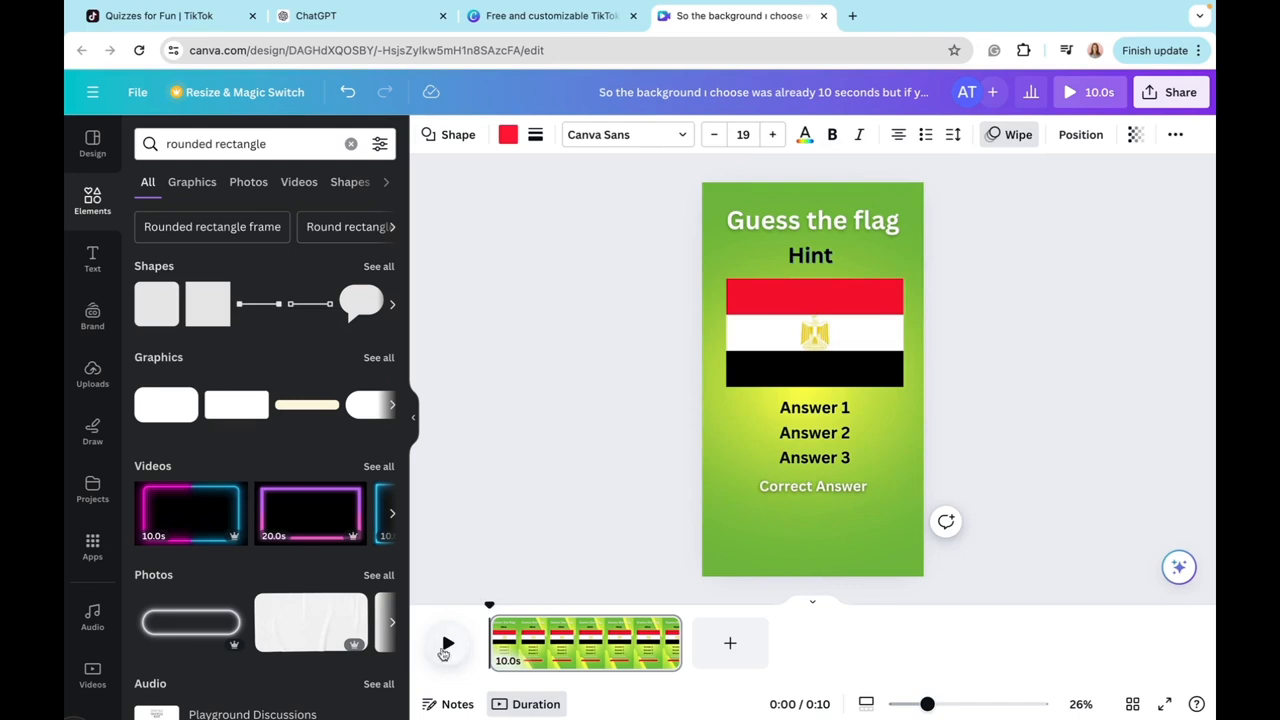
left_click(446, 641)
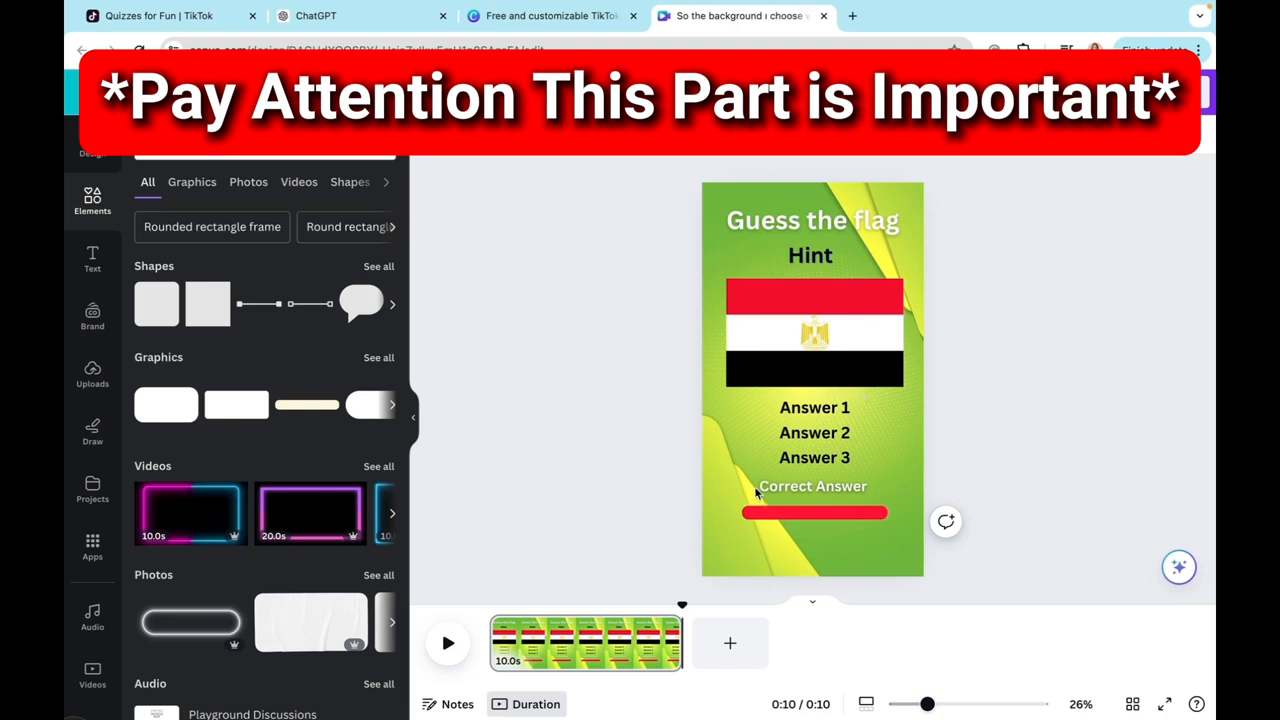
Step: Apply the Wipe animation to the title, hint, flag image and grouped answer options together, leaving out "Correct Answer" and the red bar
left_click(791, 490)
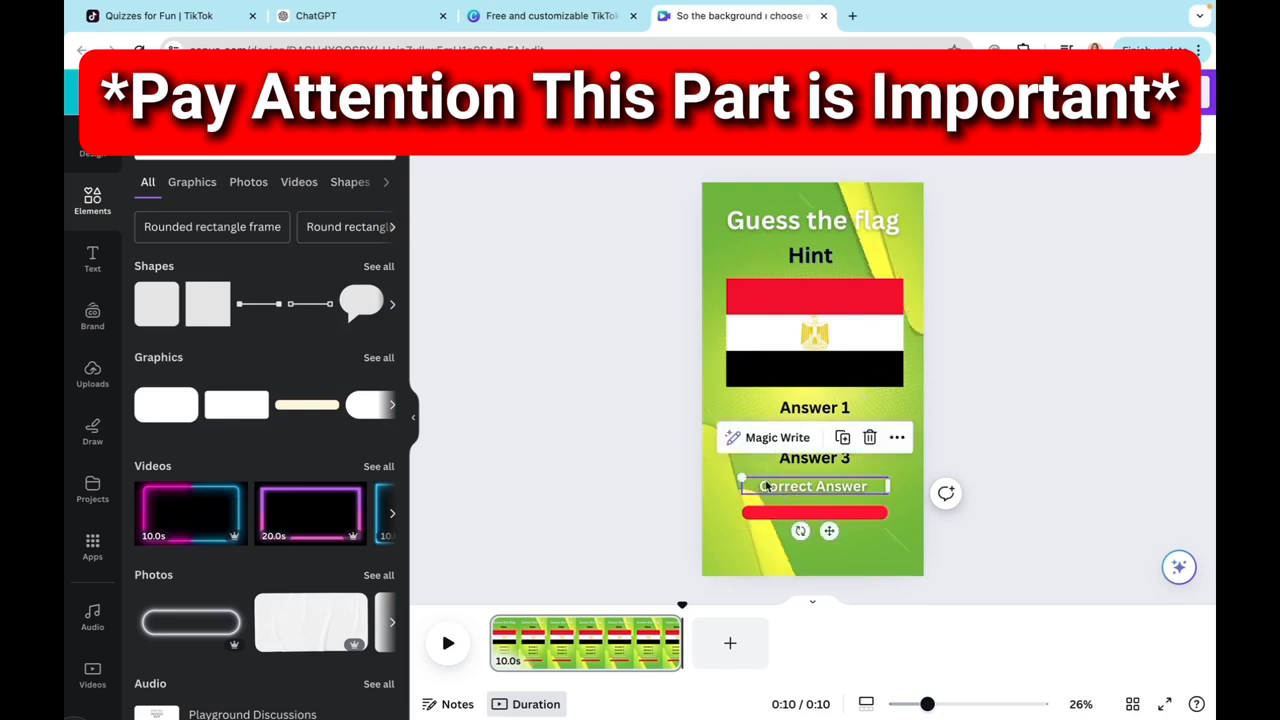
left_click(772, 512)
left_click(773, 294)
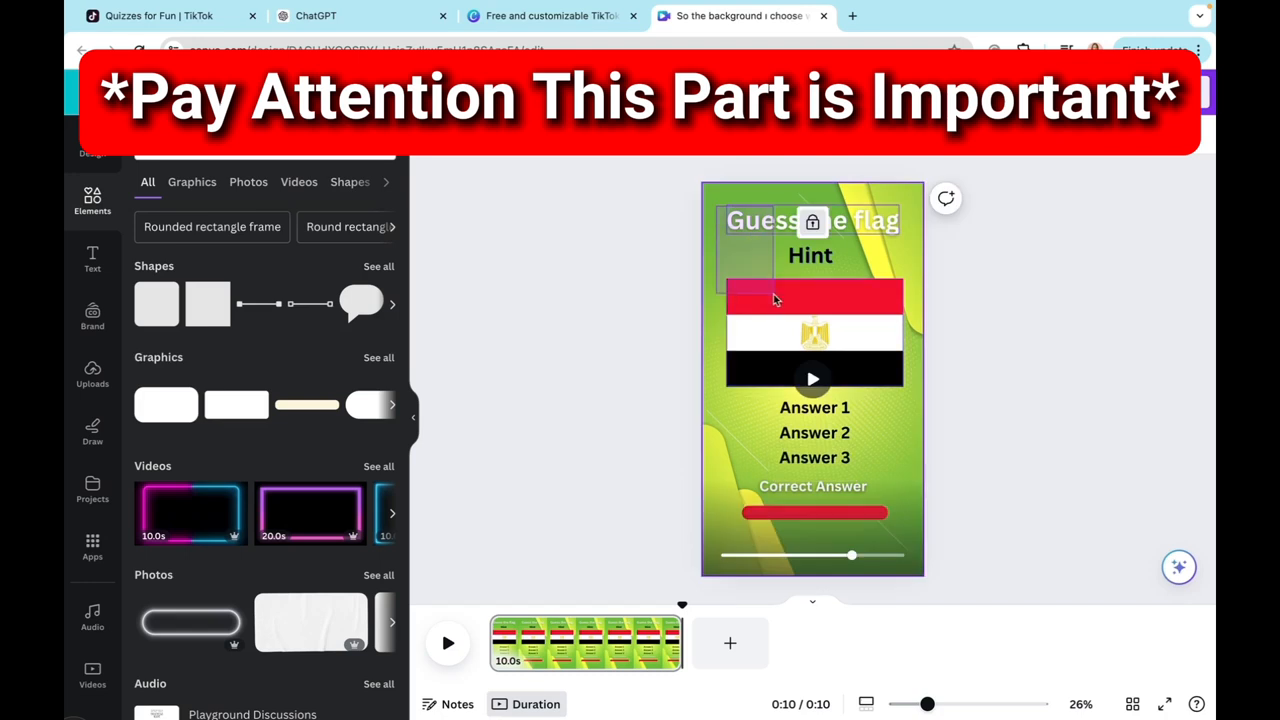
left_click_drag(840, 430, 856, 452)
left_click(1025, 135)
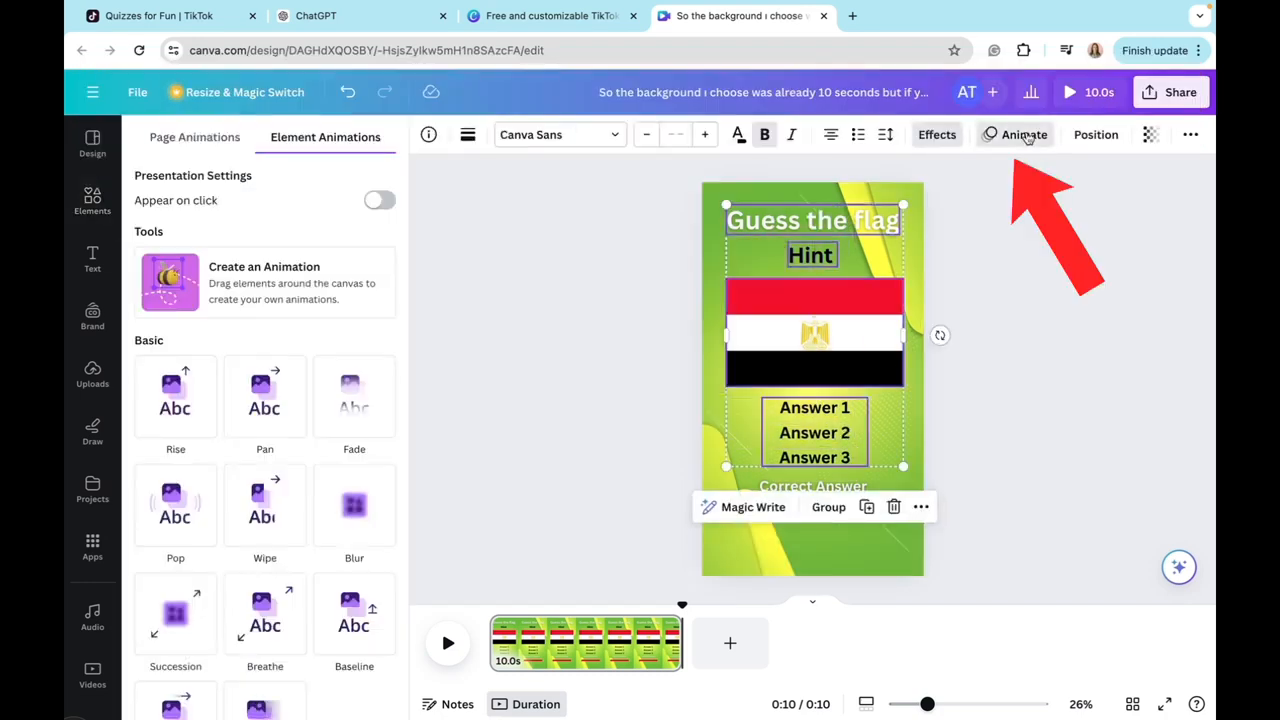
left_click(270, 532)
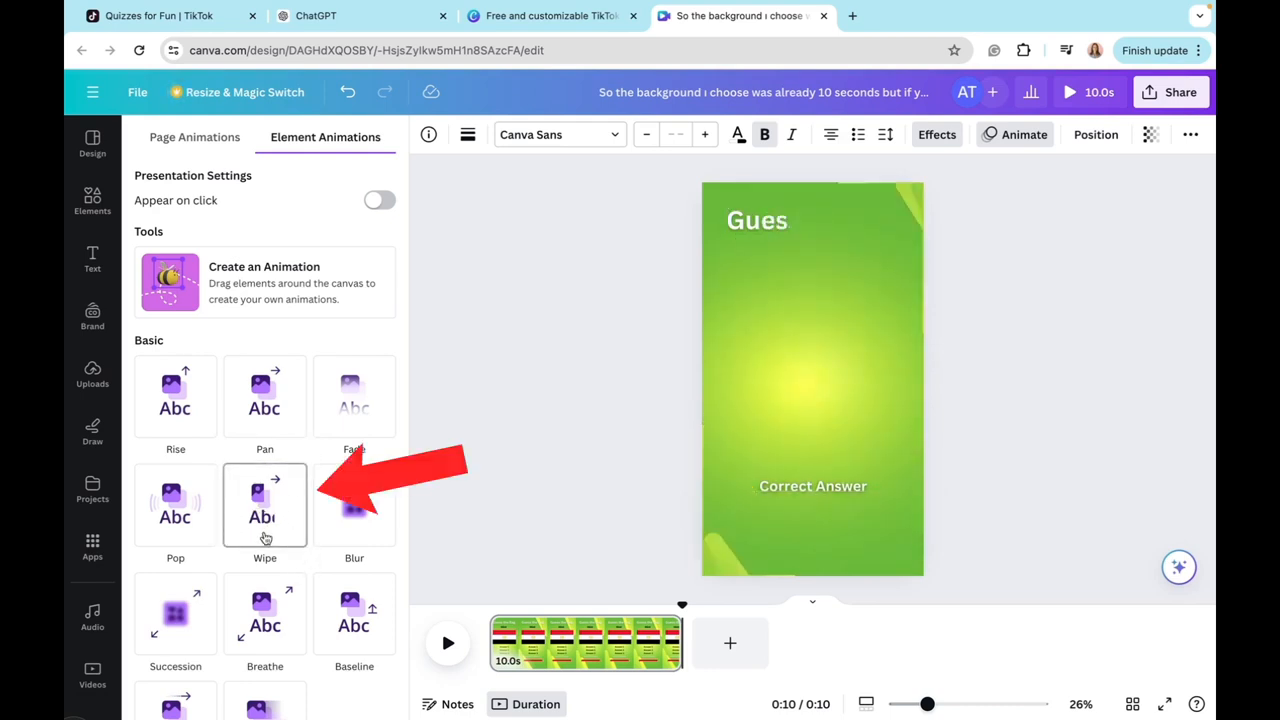
Step: Apply the Pop animation to the "Correct Answer" text and play the video to preview it
left_click(853, 488)
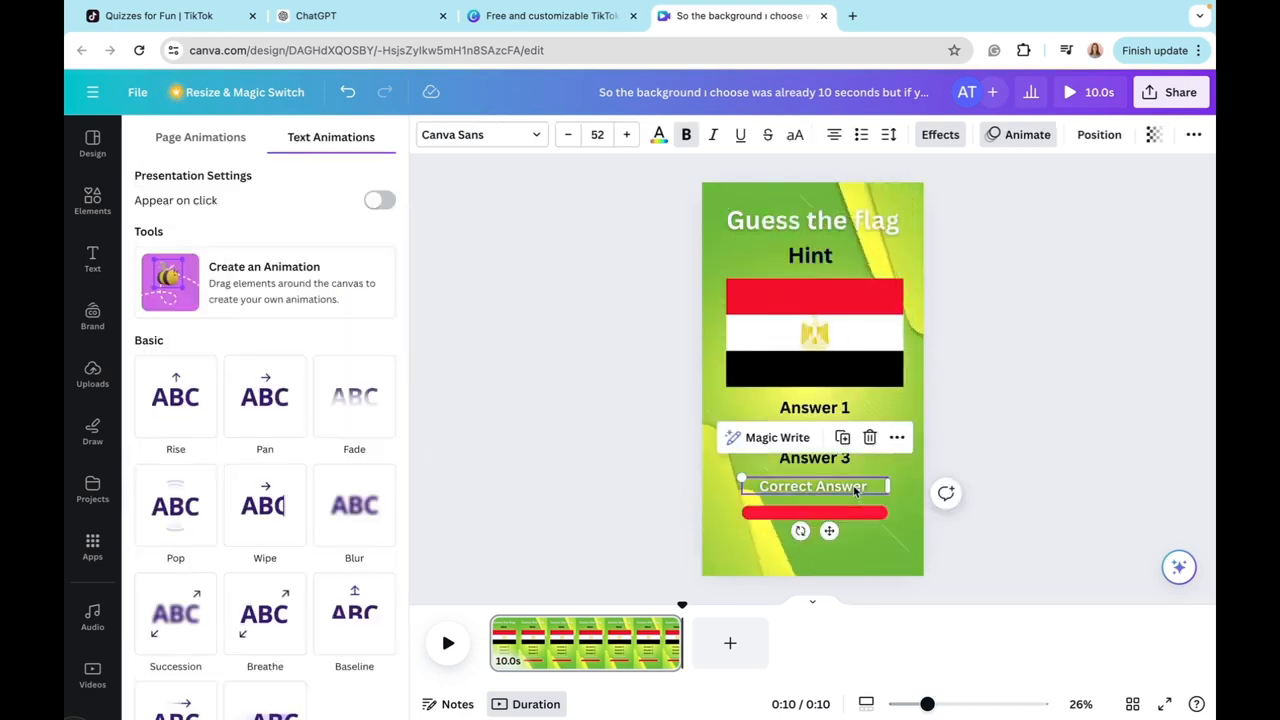
scroll(246, 620, "down", 3)
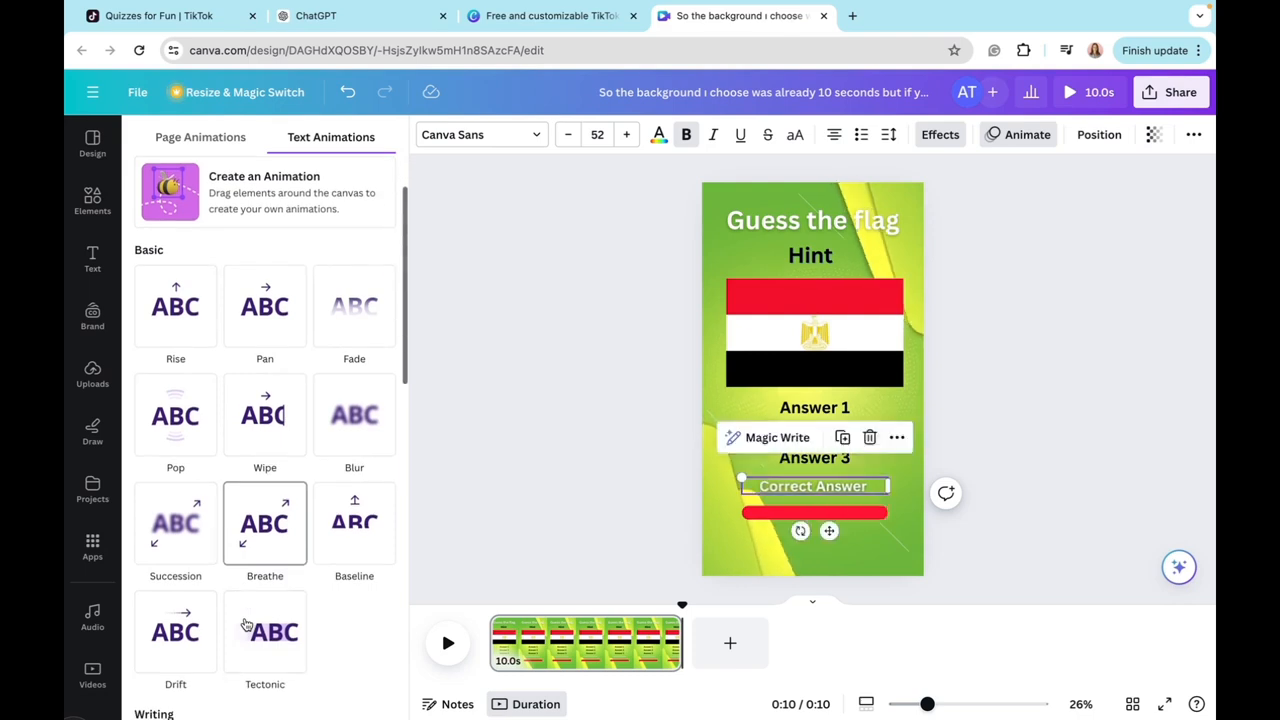
left_click(246, 622)
scroll(246, 622, "up", 1)
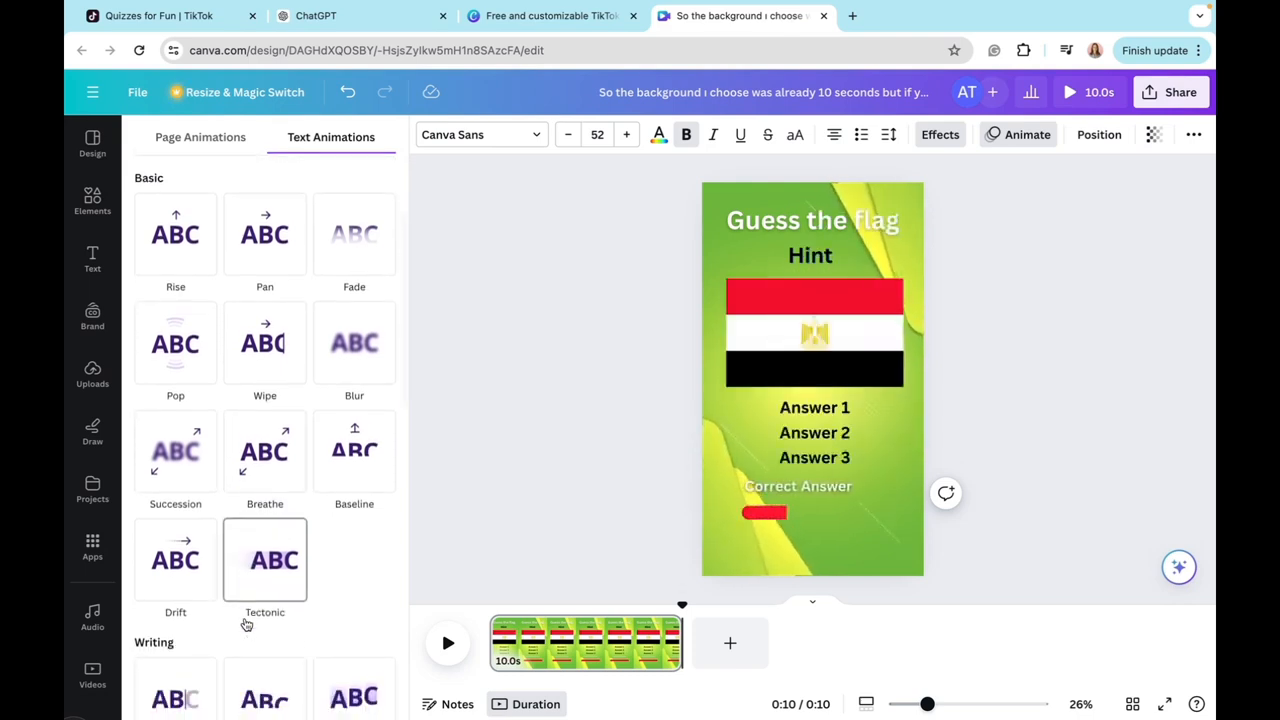
left_click(193, 361)
left_click(448, 643)
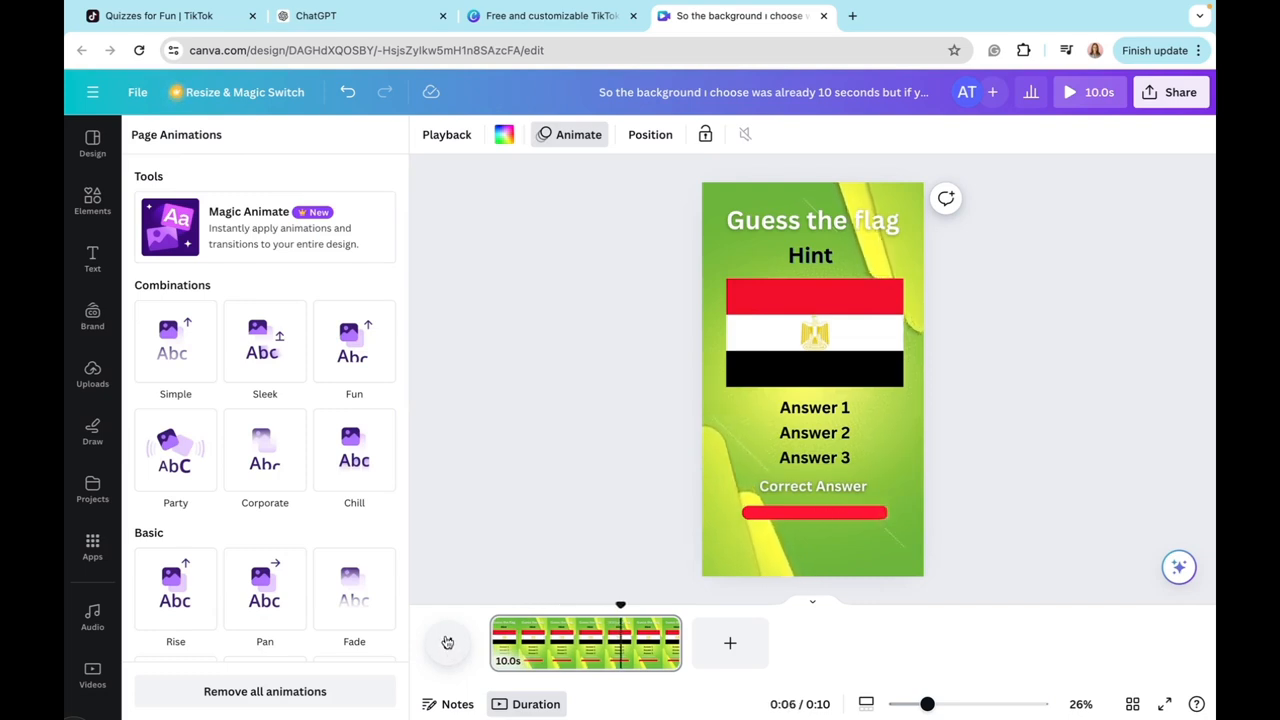
left_click(448, 643)
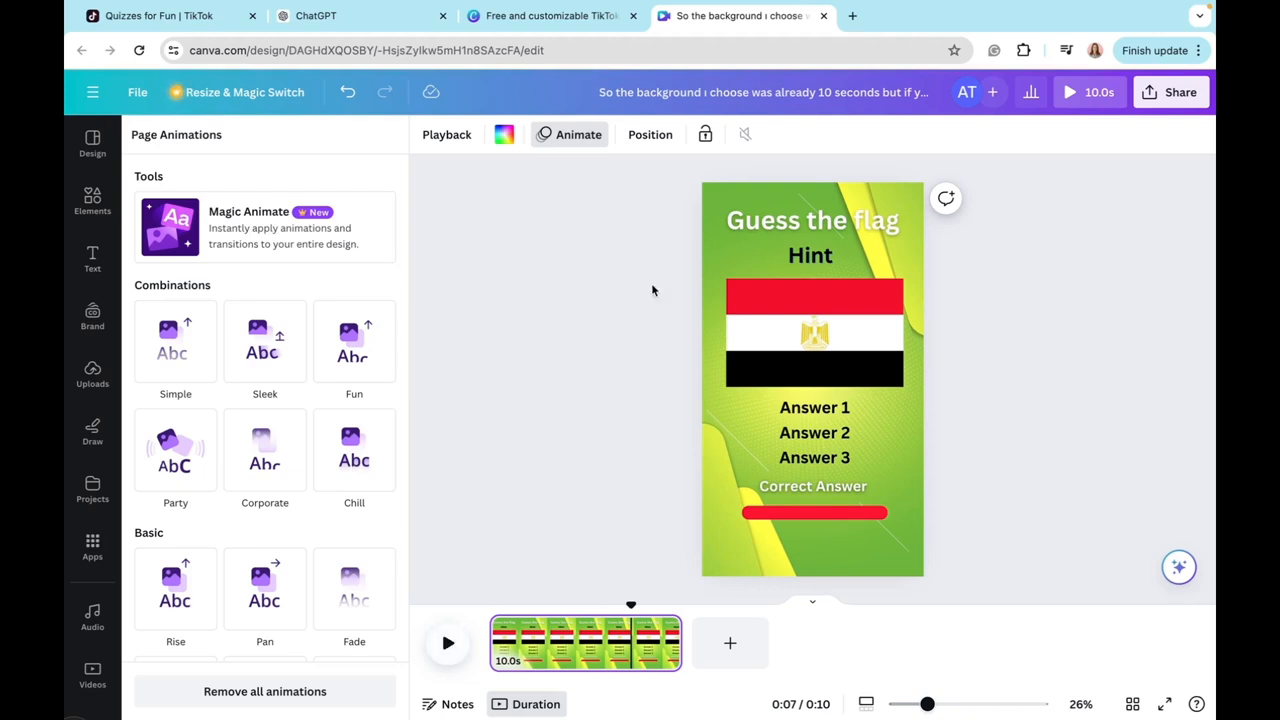
Step: Show the title's timing and shorten it from the start to 9.2 s, then trim the hint's start so it appears after the title
left_click(804, 227)
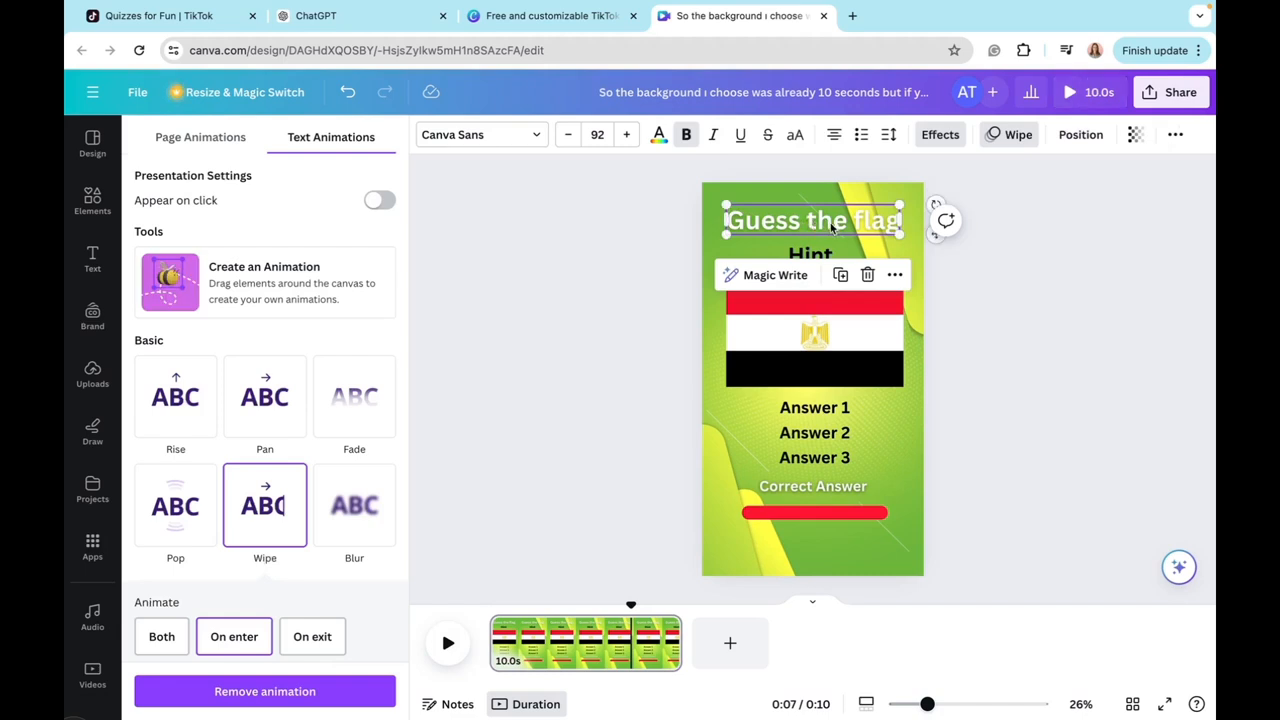
left_click(895, 278)
mouse_move(899, 283)
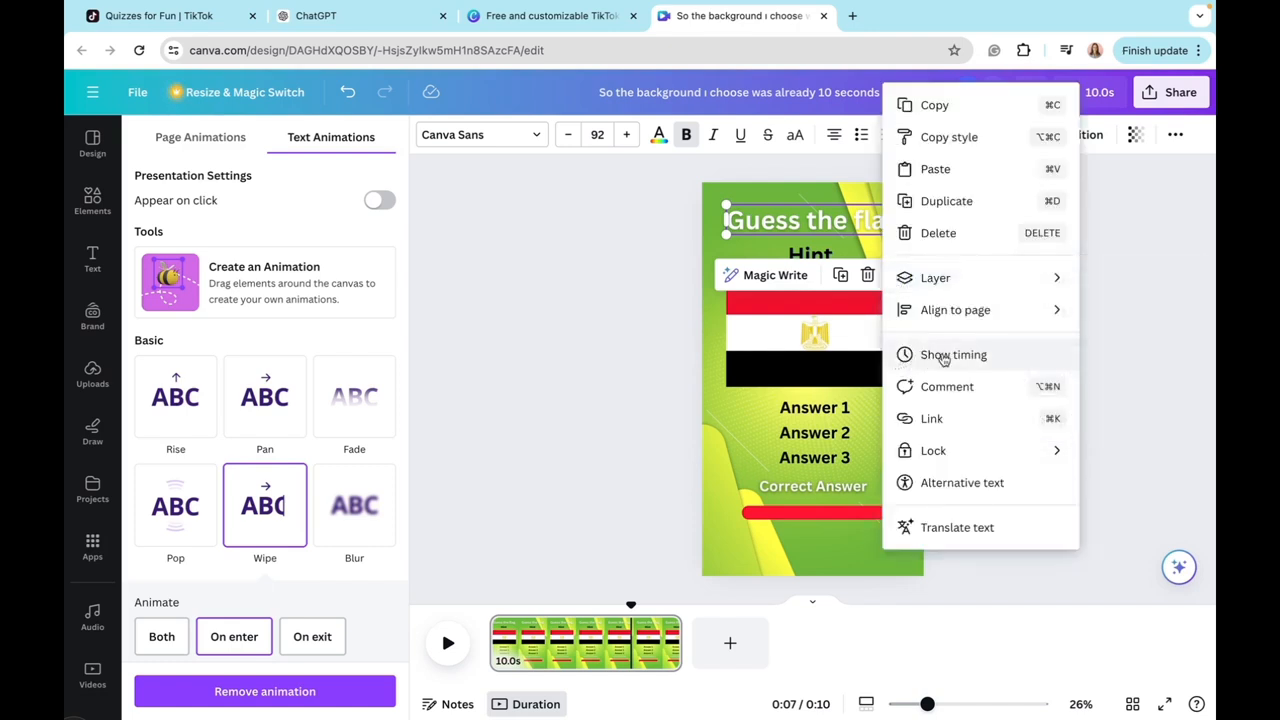
left_click(915, 357)
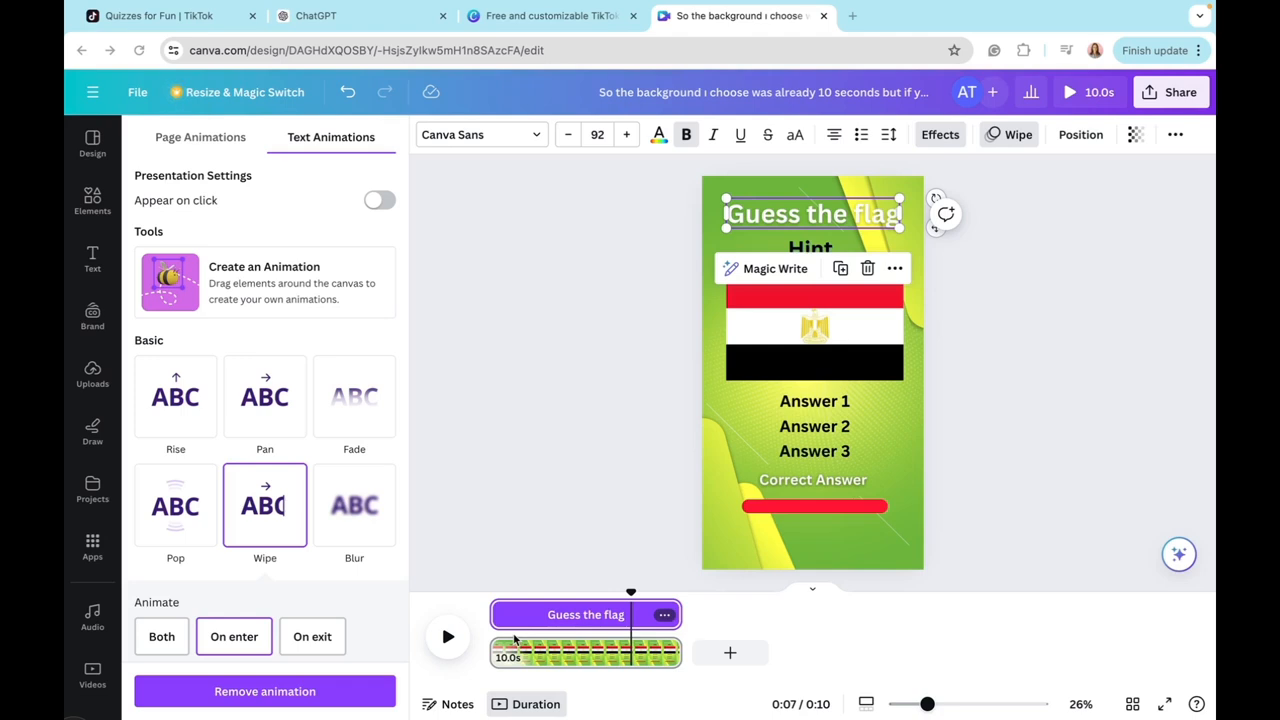
mouse_move(496, 615)
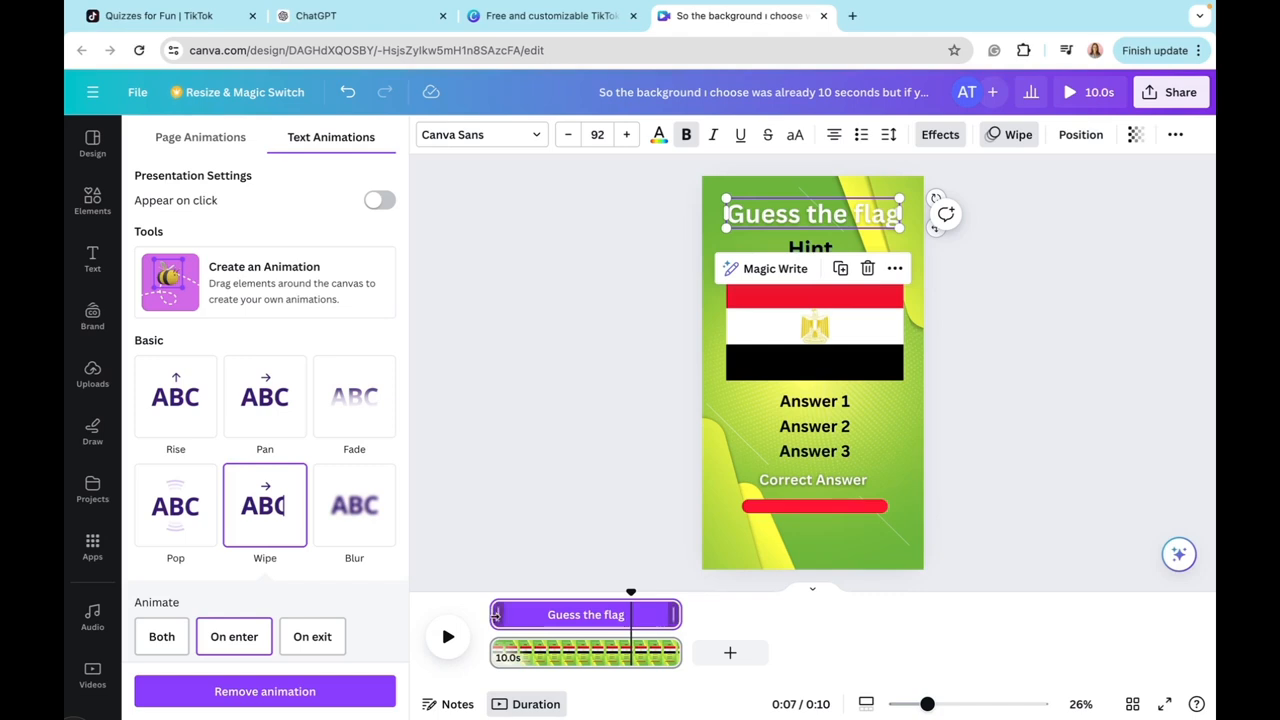
left_click_drag(496, 615, 511, 617)
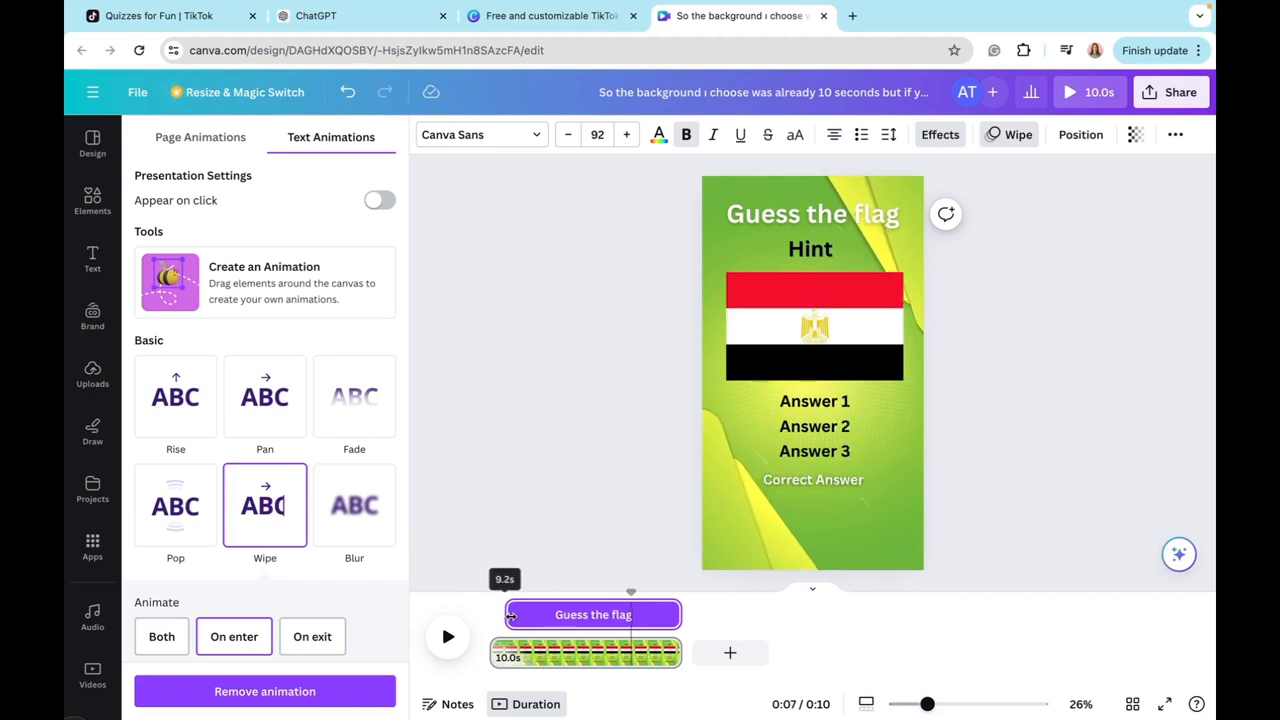
left_click(810, 250)
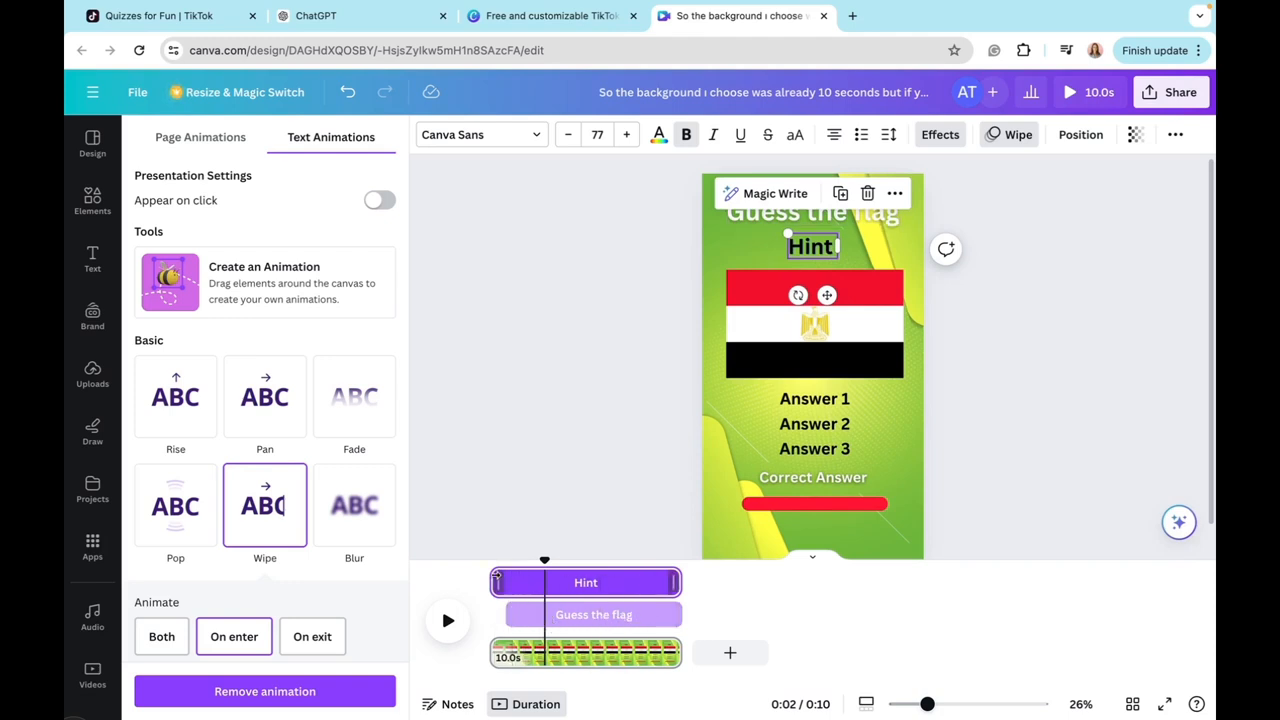
left_click_drag(496, 578, 535, 582)
Step: Ungroup and regroup the three answer options, then trim the start of their timing so they appear after the hint
left_click(812, 425)
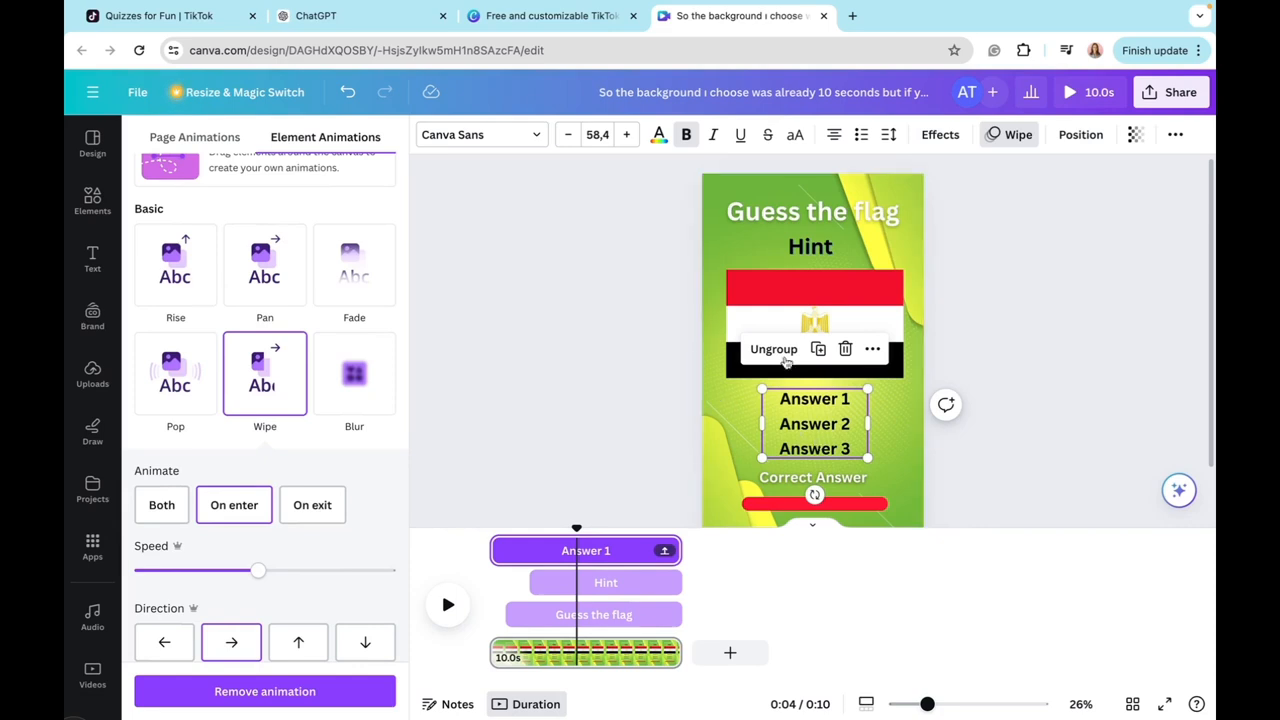
left_click(773, 349)
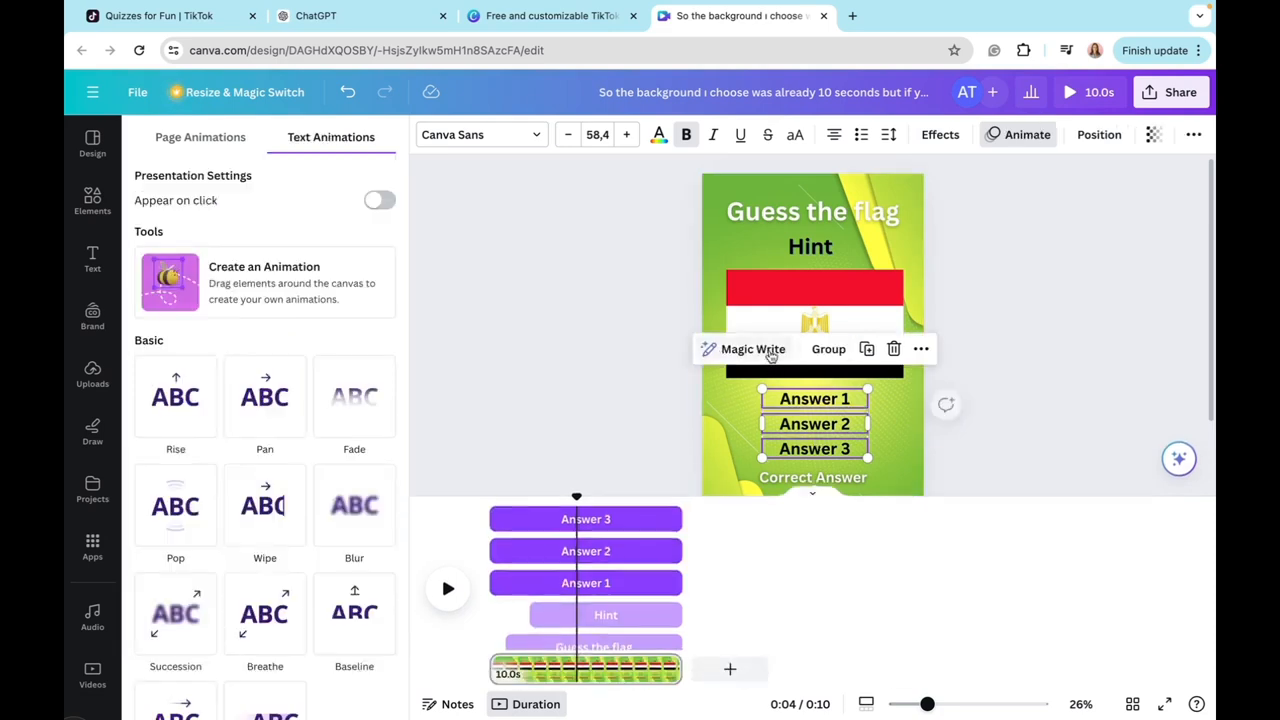
left_click(753, 401)
left_click_drag(753, 401, 868, 462)
left_click(822, 352)
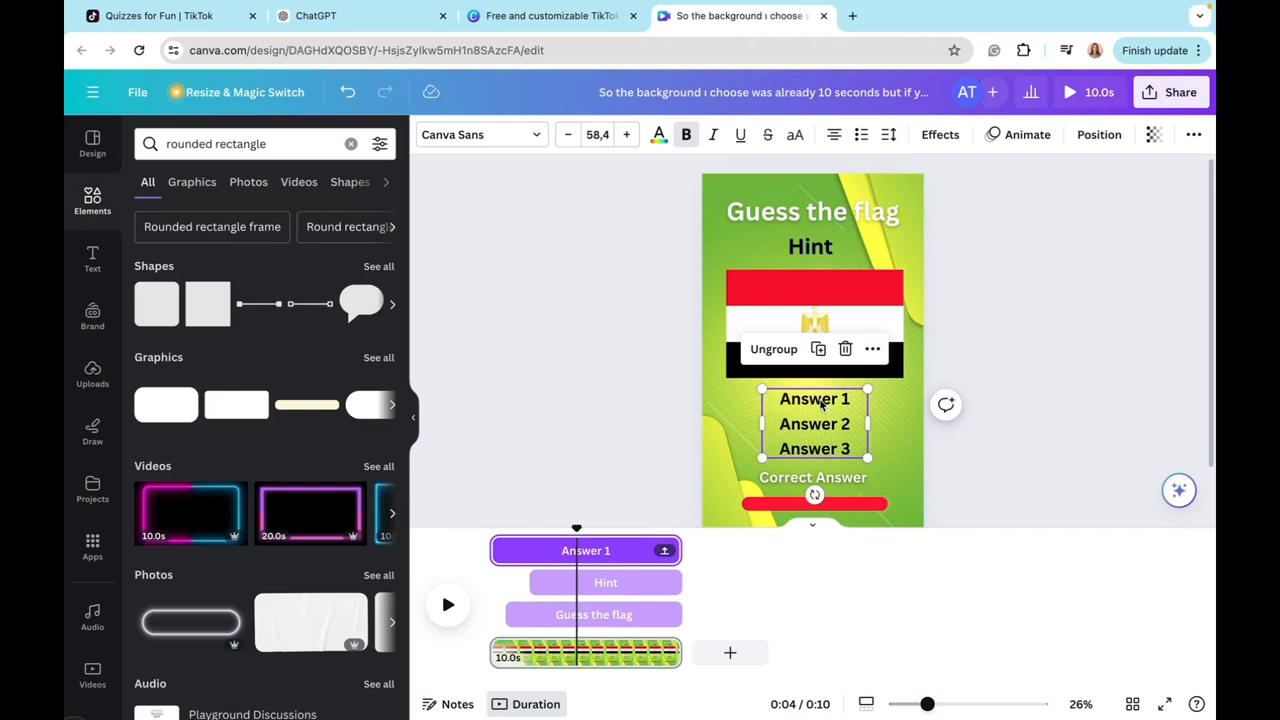
mouse_move(497, 553)
left_click_drag(499, 551, 574, 550)
Step: Trim the starts of the timings so the red bar enters just after the answer options and "Correct Answer" appears near the video's end
left_click(851, 411)
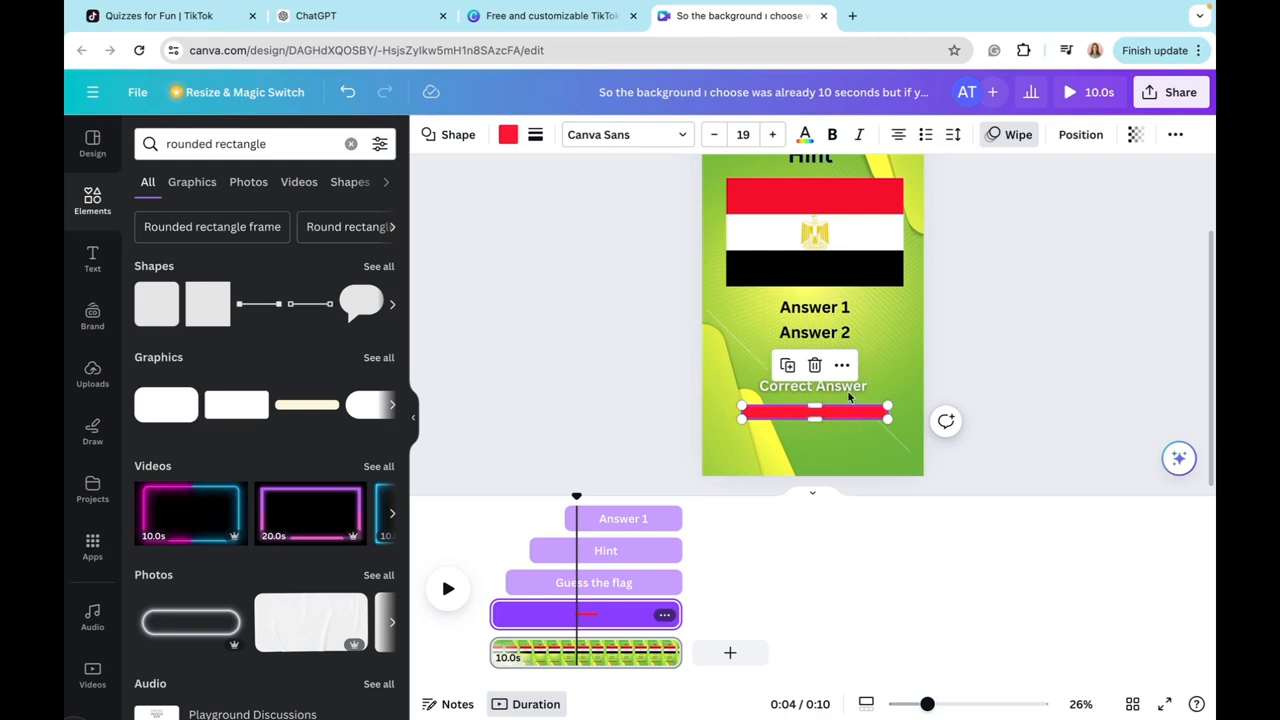
mouse_move(497, 620)
left_click_drag(497, 620, 565, 622)
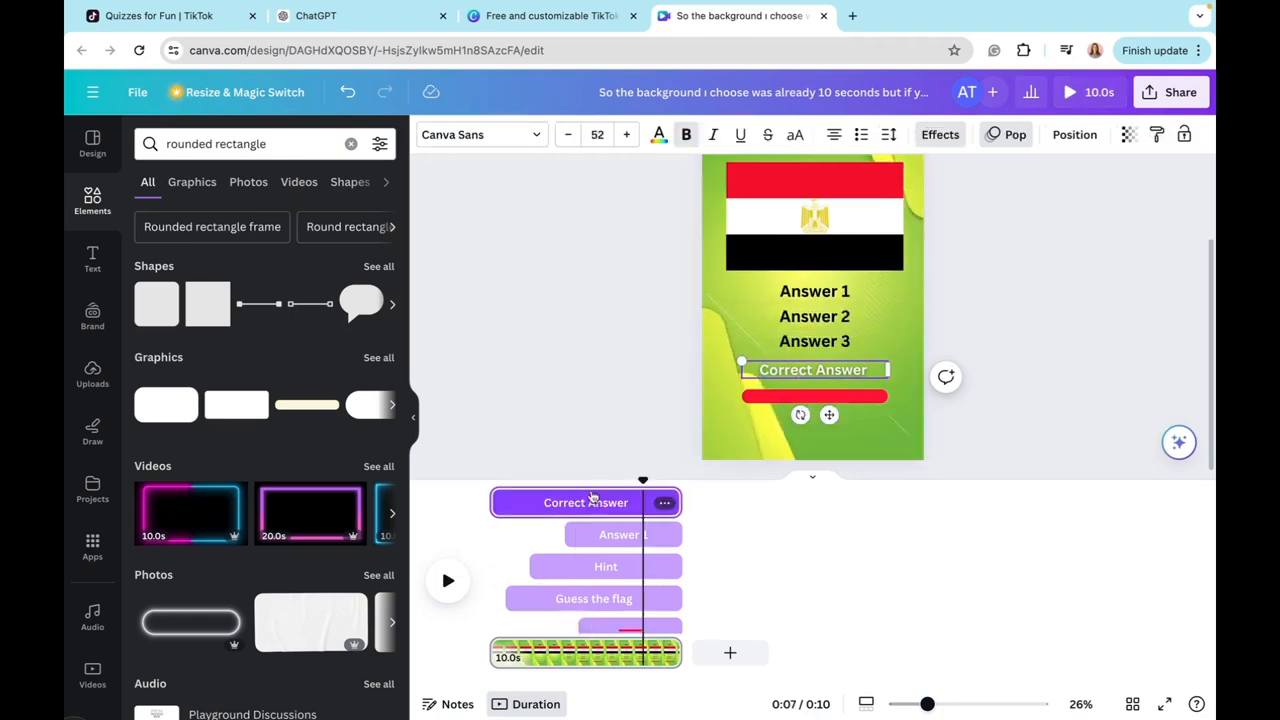
left_click_drag(497, 503, 566, 503)
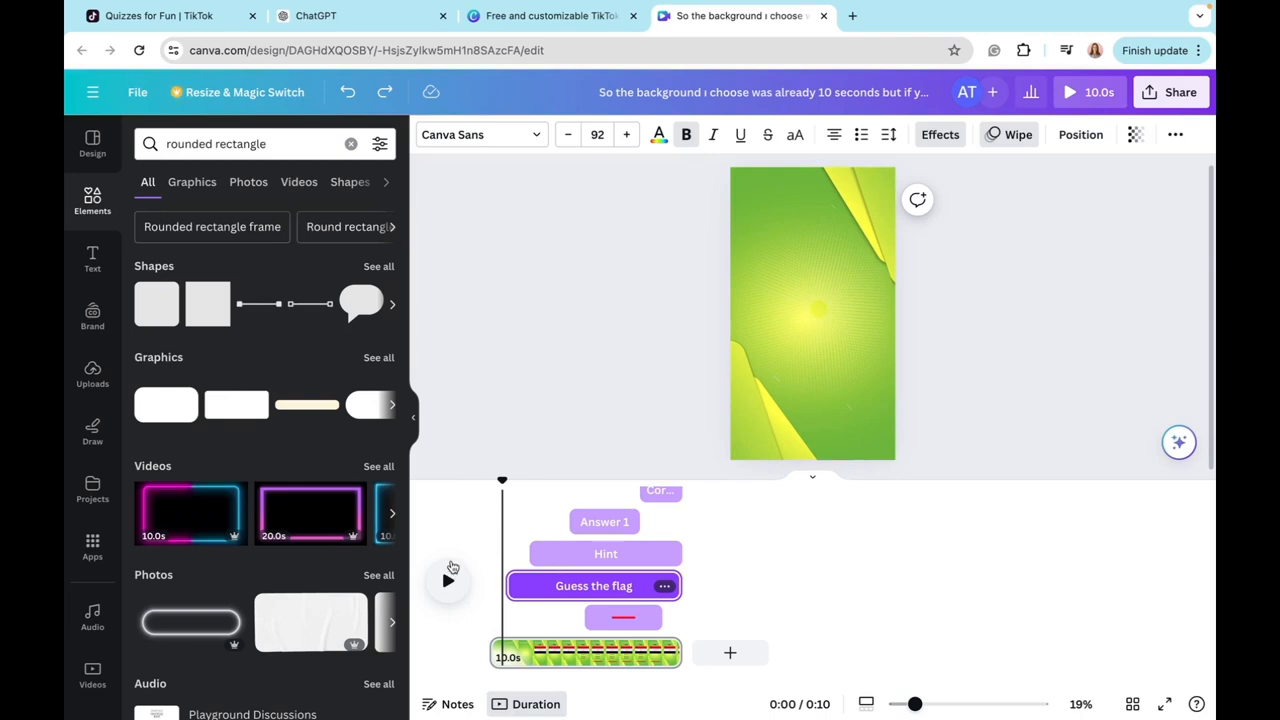
Step: Play the video to check the timing and shorten the red bar's end so it stops where "Correct Answer" begins
left_click(451, 568)
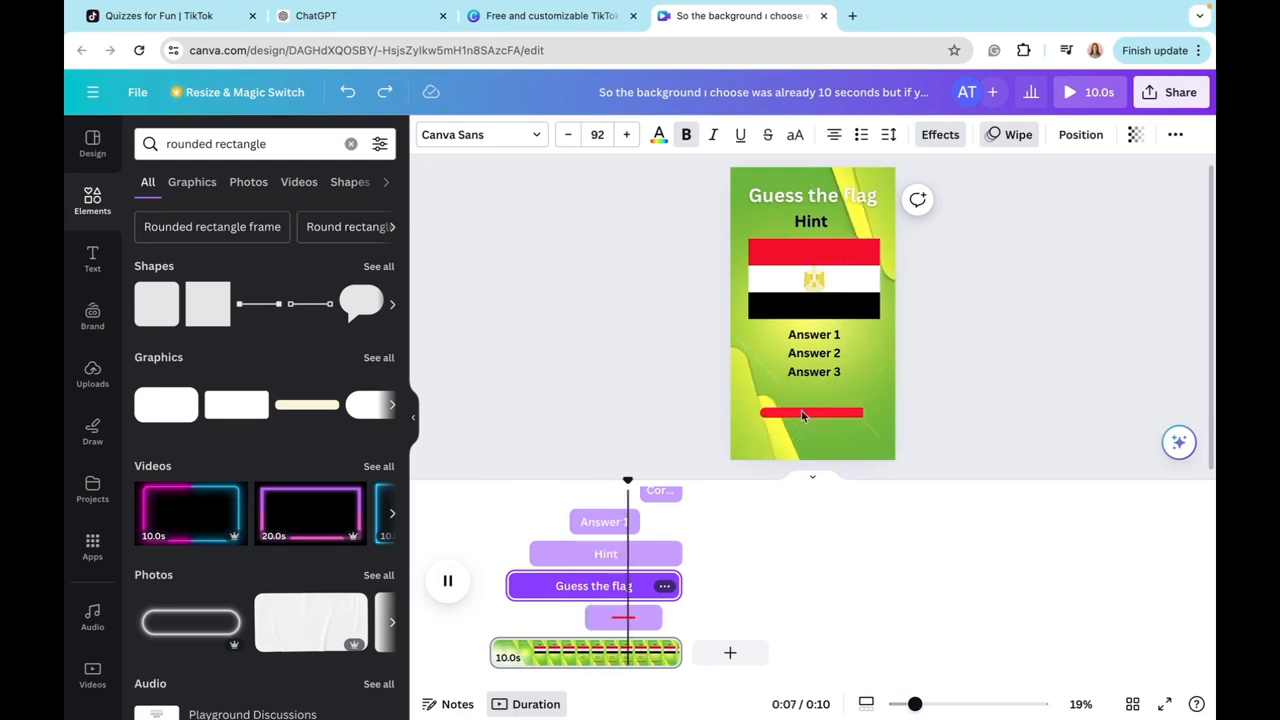
left_click(650, 621)
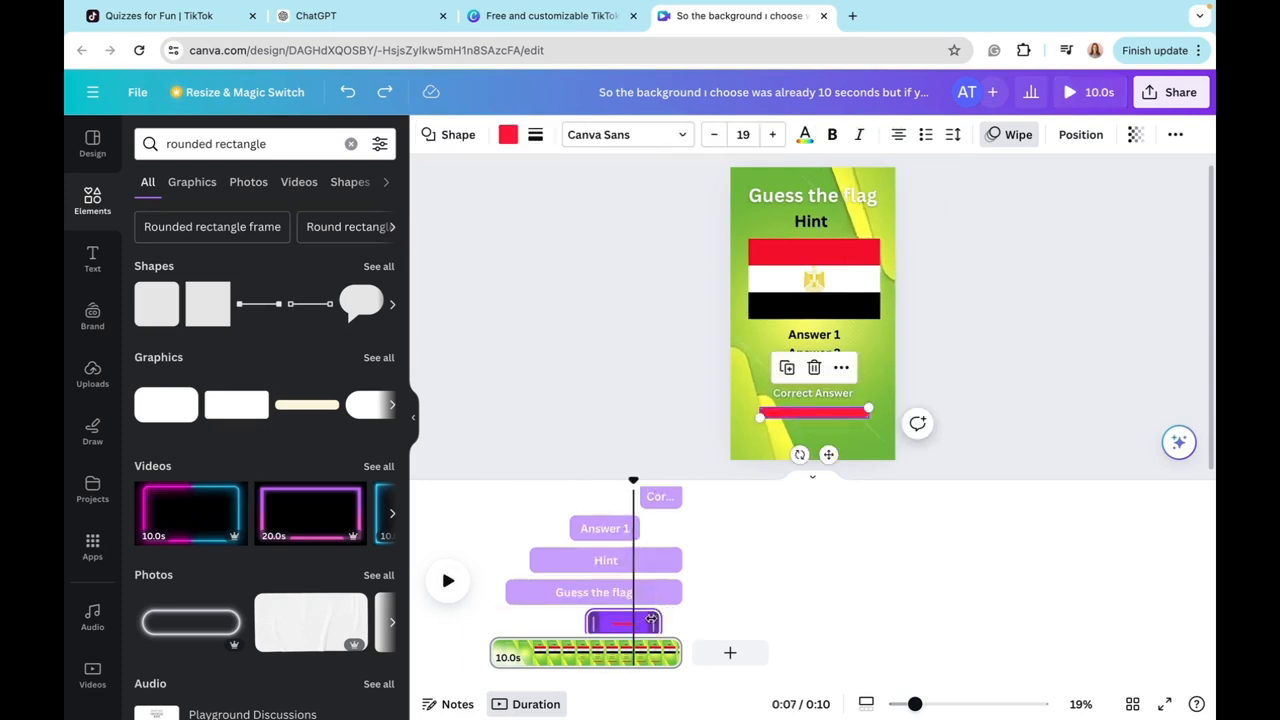
left_click_drag(652, 621, 633, 617)
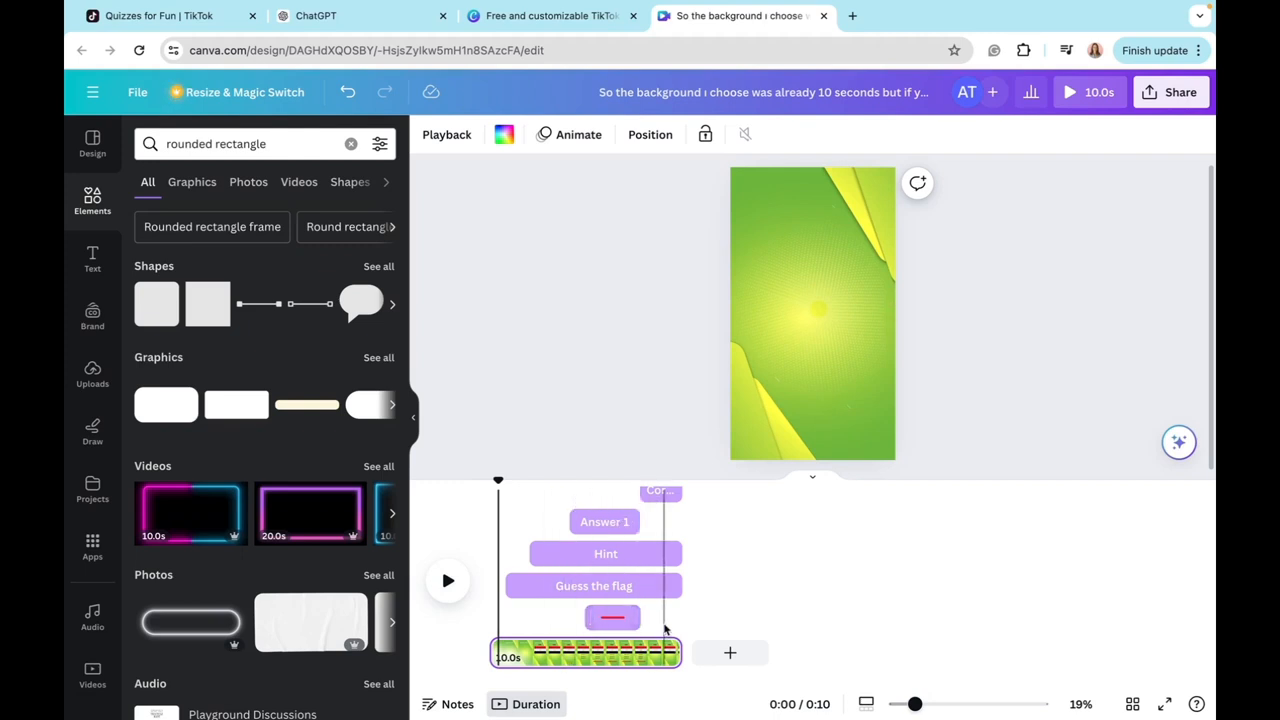
Step: Enlarge the "Correct Answer" text to size 75, widen its box to fit one line and move it up over the answer options
left_click(661, 491)
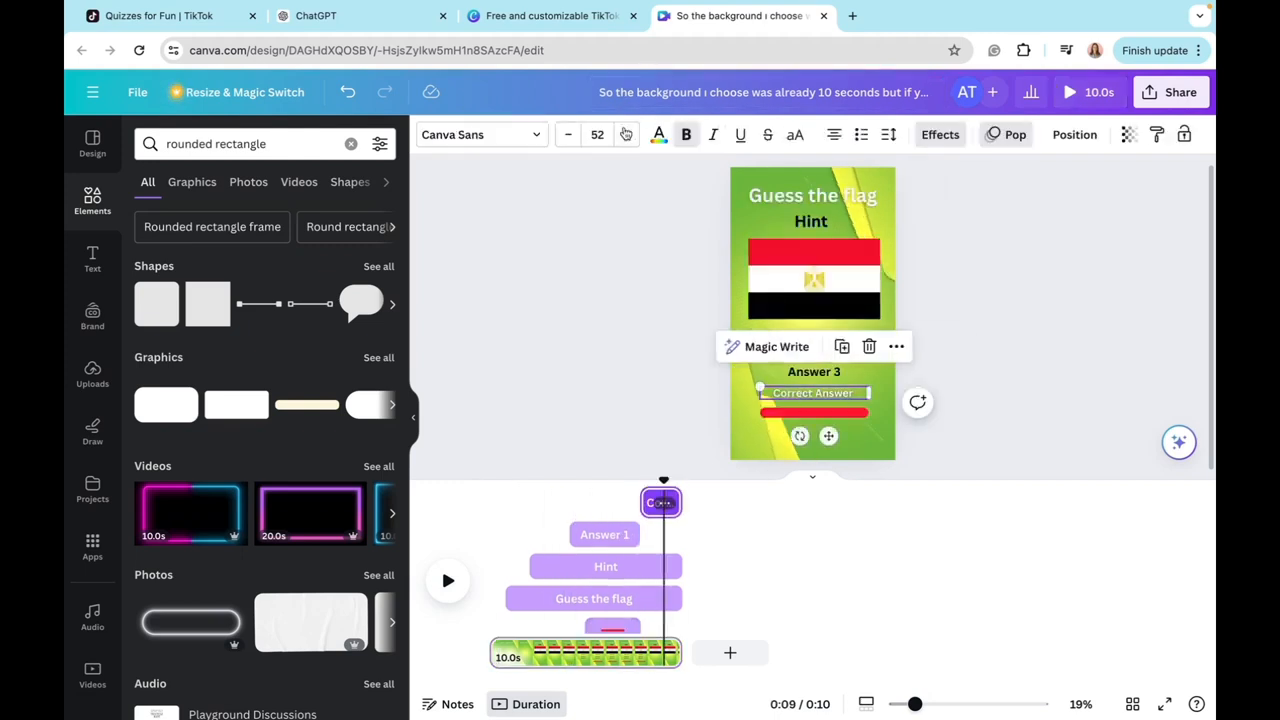
left_click(627, 134)
left_click(627, 134)
left_click(627, 134)
left_click(627, 134)
left_click(627, 134)
left_click(627, 134)
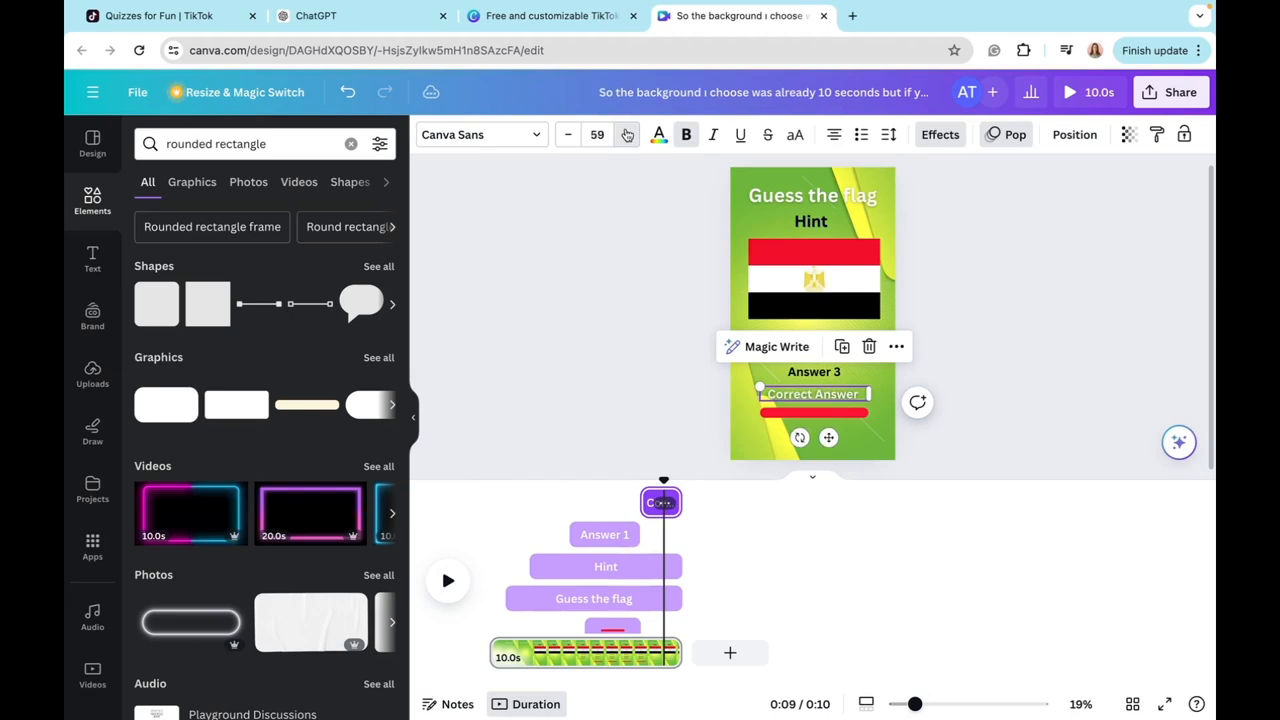
left_click(627, 135)
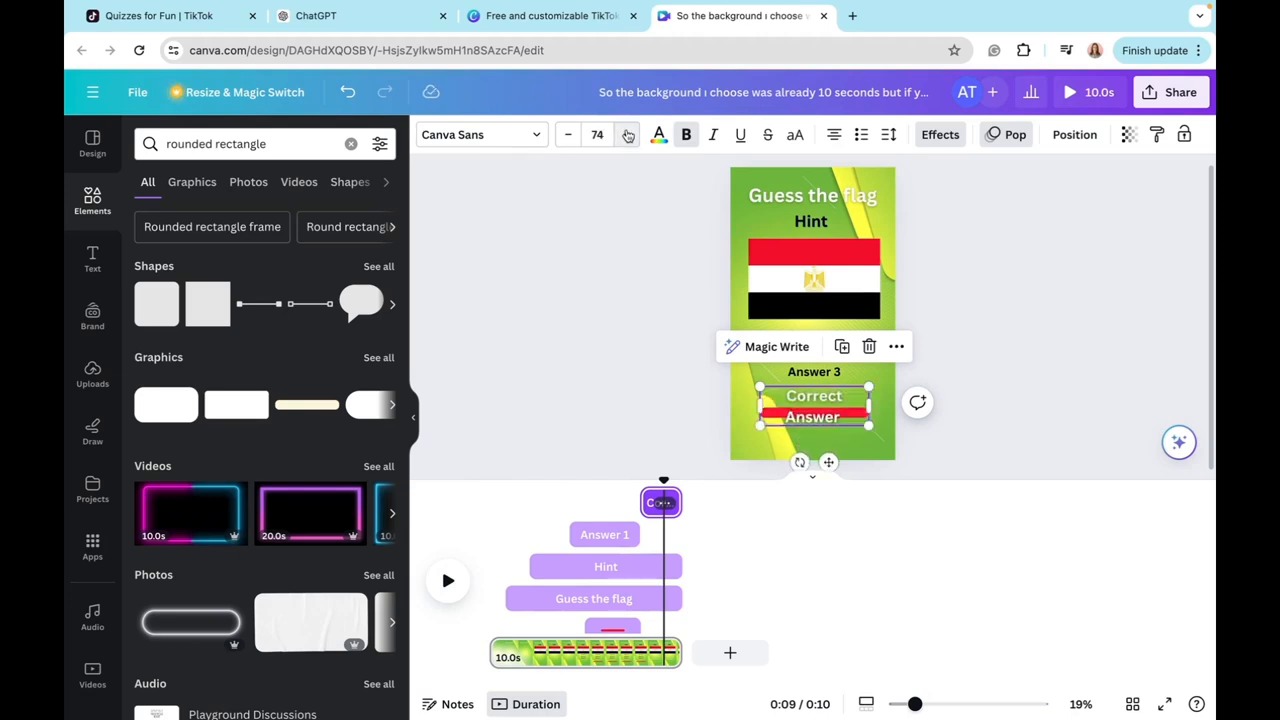
left_click_drag(760, 406, 748, 407)
left_click_drag(824, 443, 832, 411)
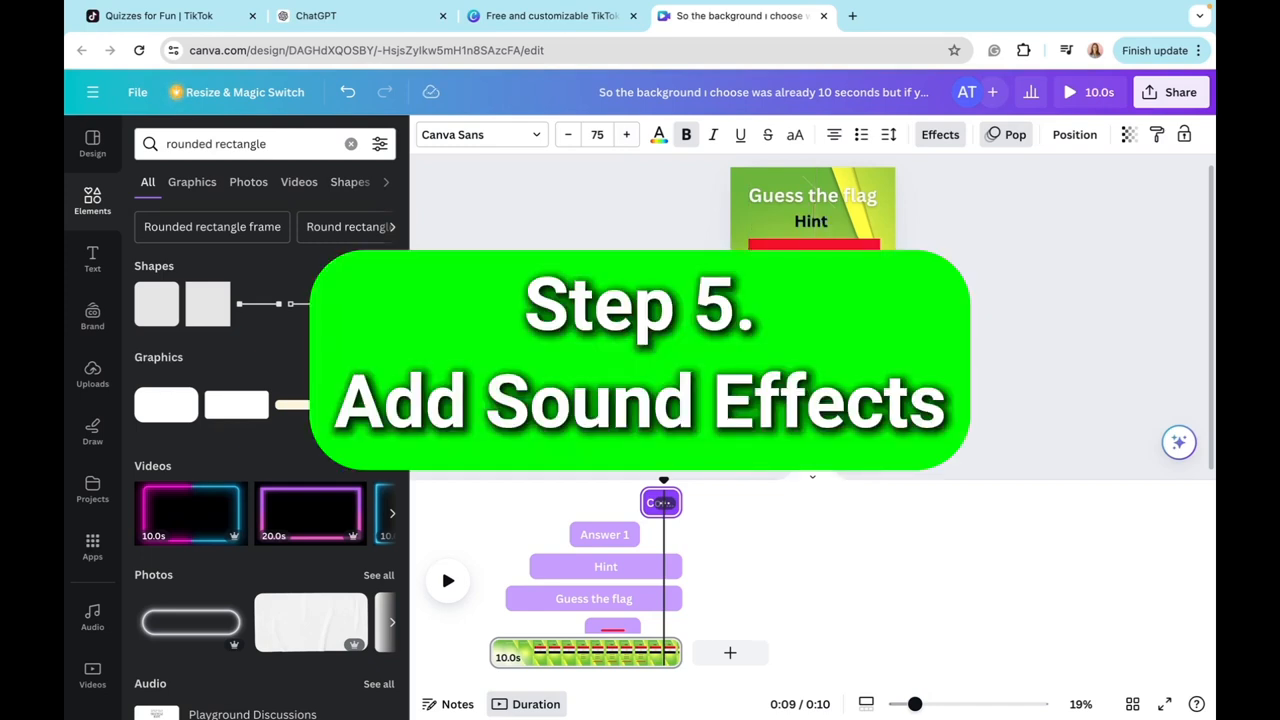
Step: Open the audio category of the elements and search it for "baseball bat wing"
left_click(351, 144)
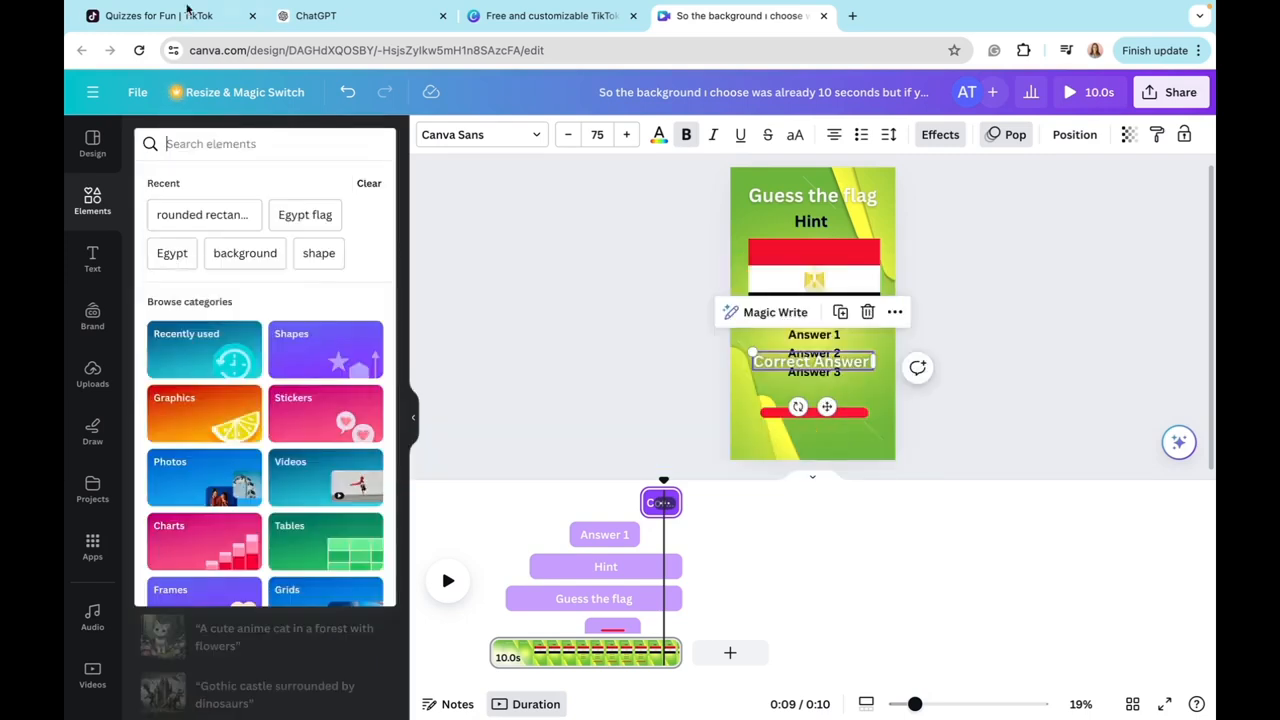
left_click(94, 202)
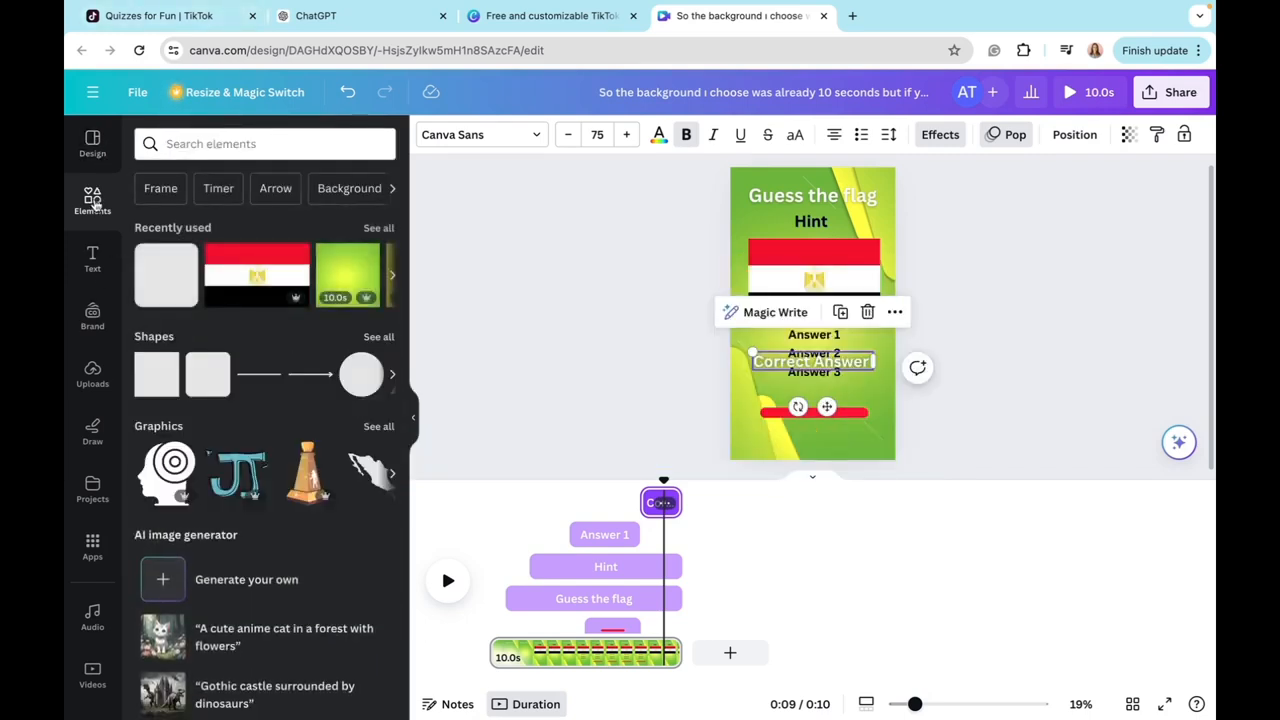
left_click(210, 145)
scroll(256, 441, "down", 1)
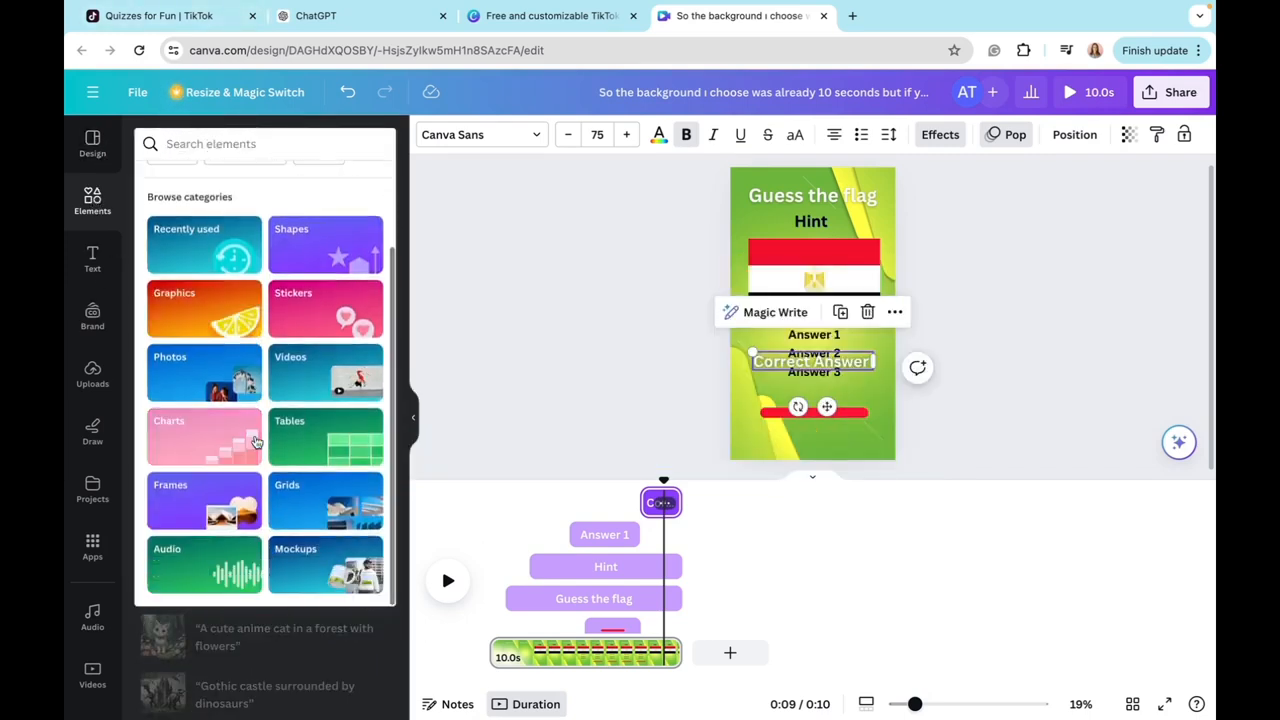
left_click(205, 565)
left_click(207, 179)
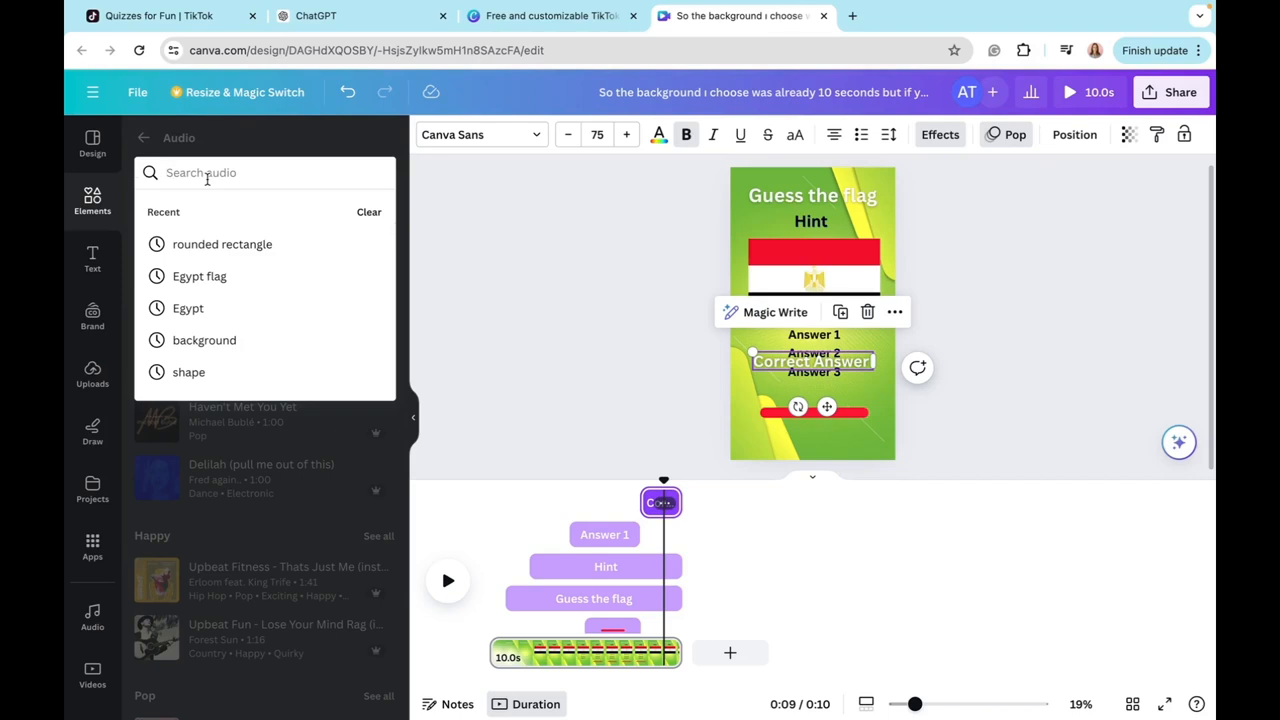
type("base")
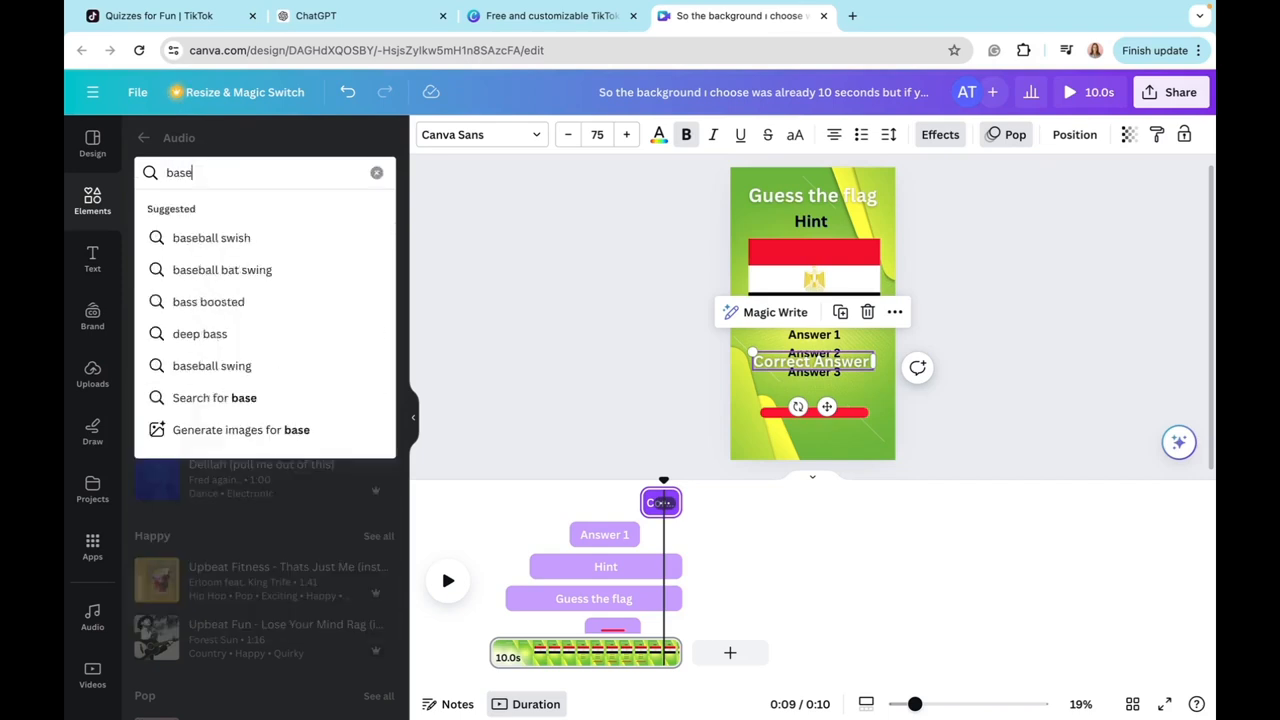
type("ball bat wing")
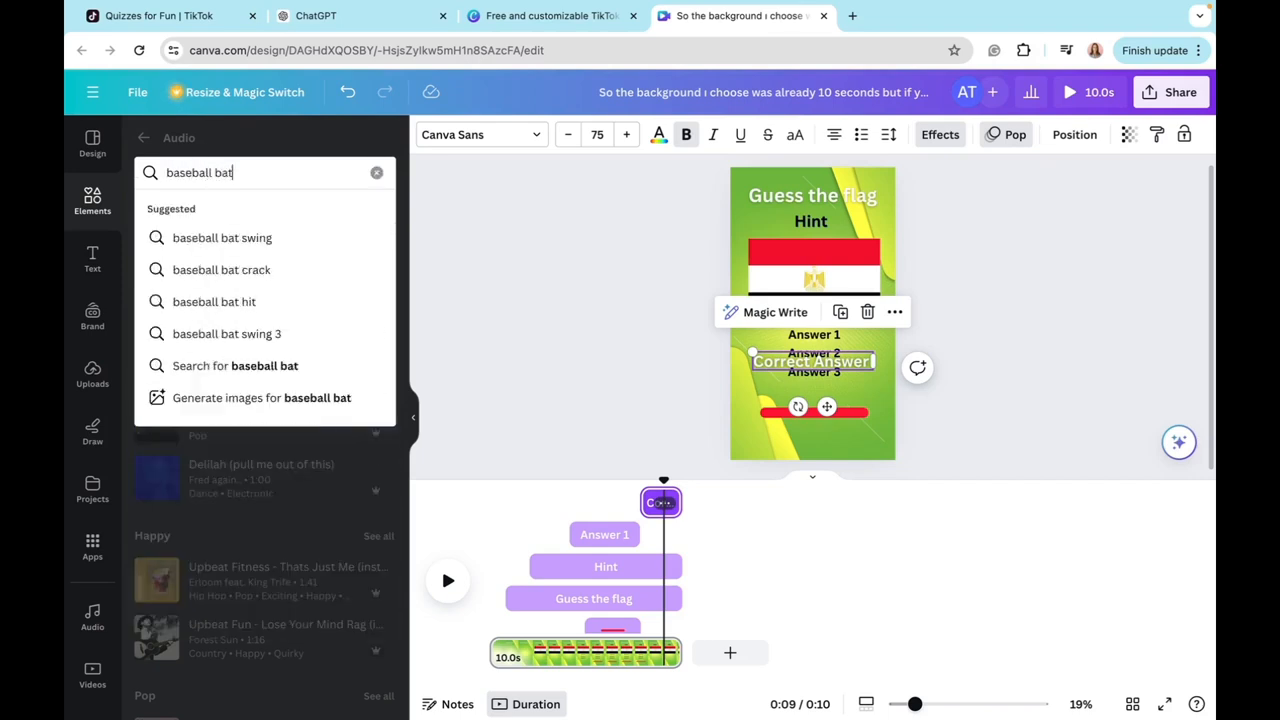
key("Return")
Step: Find the "Baseball Swish" sound and place it on the audio track where the answer options appear
left_click(494, 658)
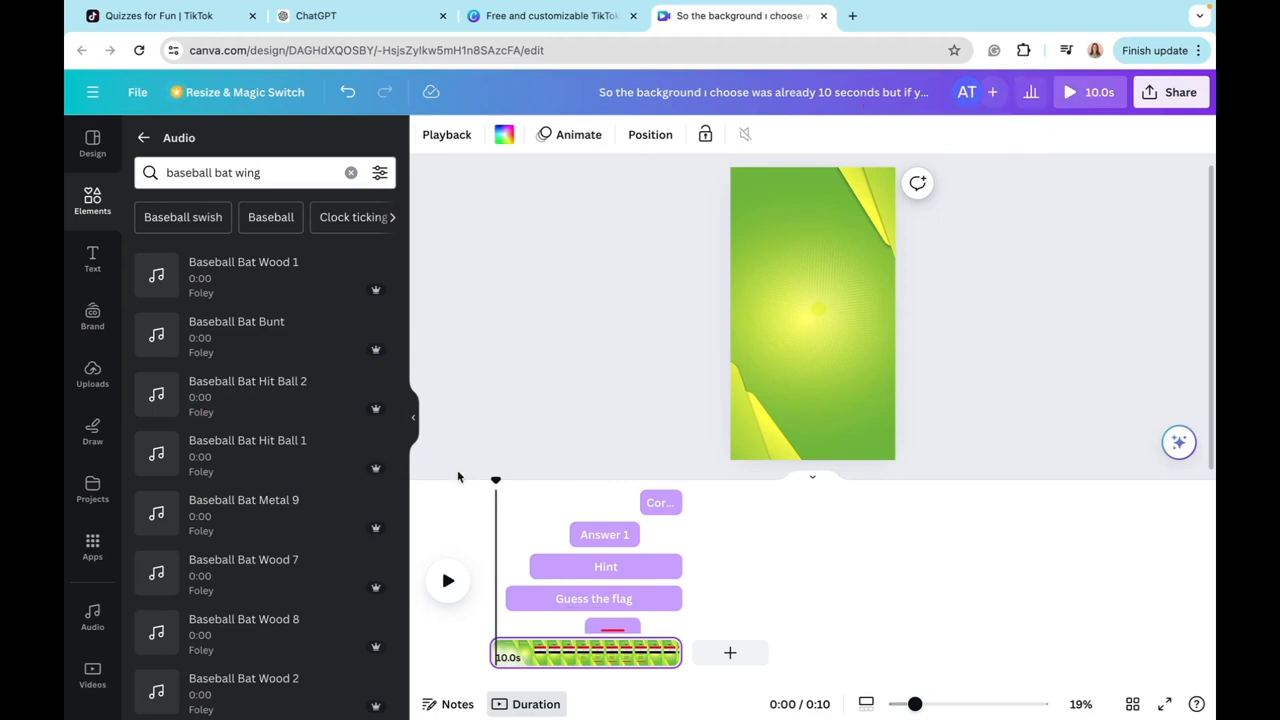
left_click_drag(493, 480, 563, 495)
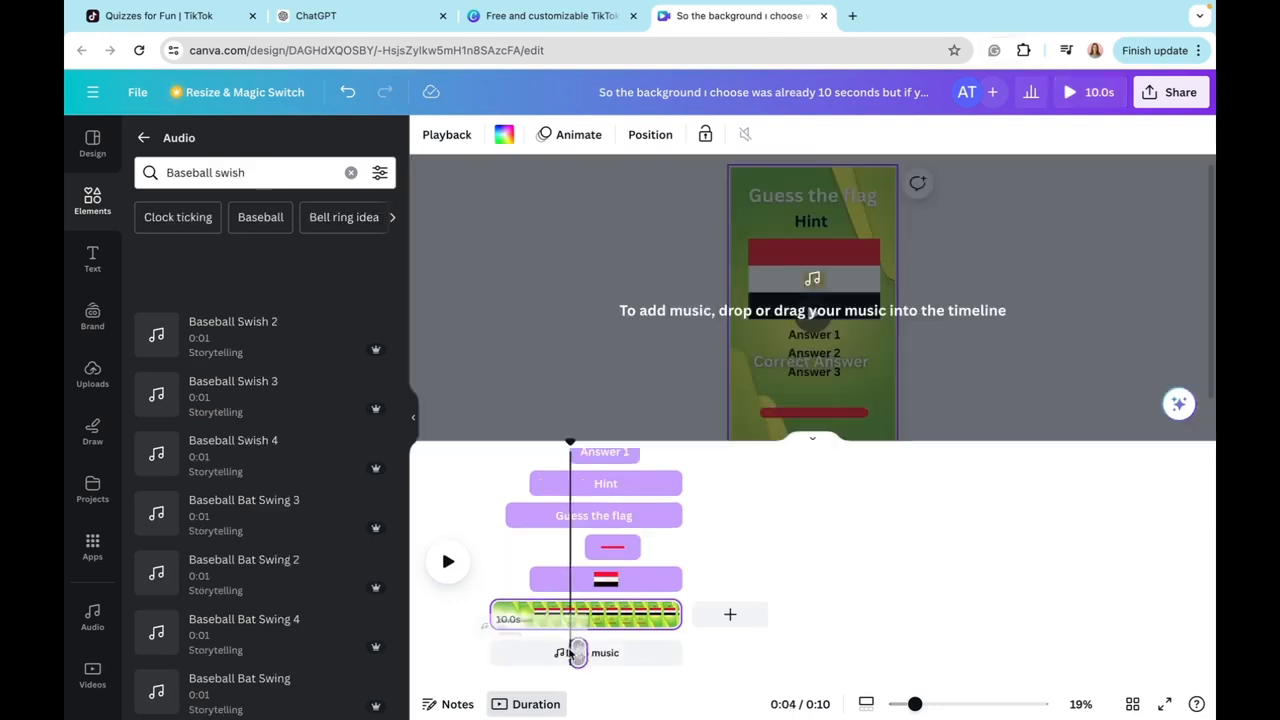
left_click_drag(571, 651, 568, 655)
Step: Search the audio for "clock tick tock", place "Clock Tick Tock 1" where the red bar starts and trim it to 3.0 s at the bar's end
left_click(775, 418)
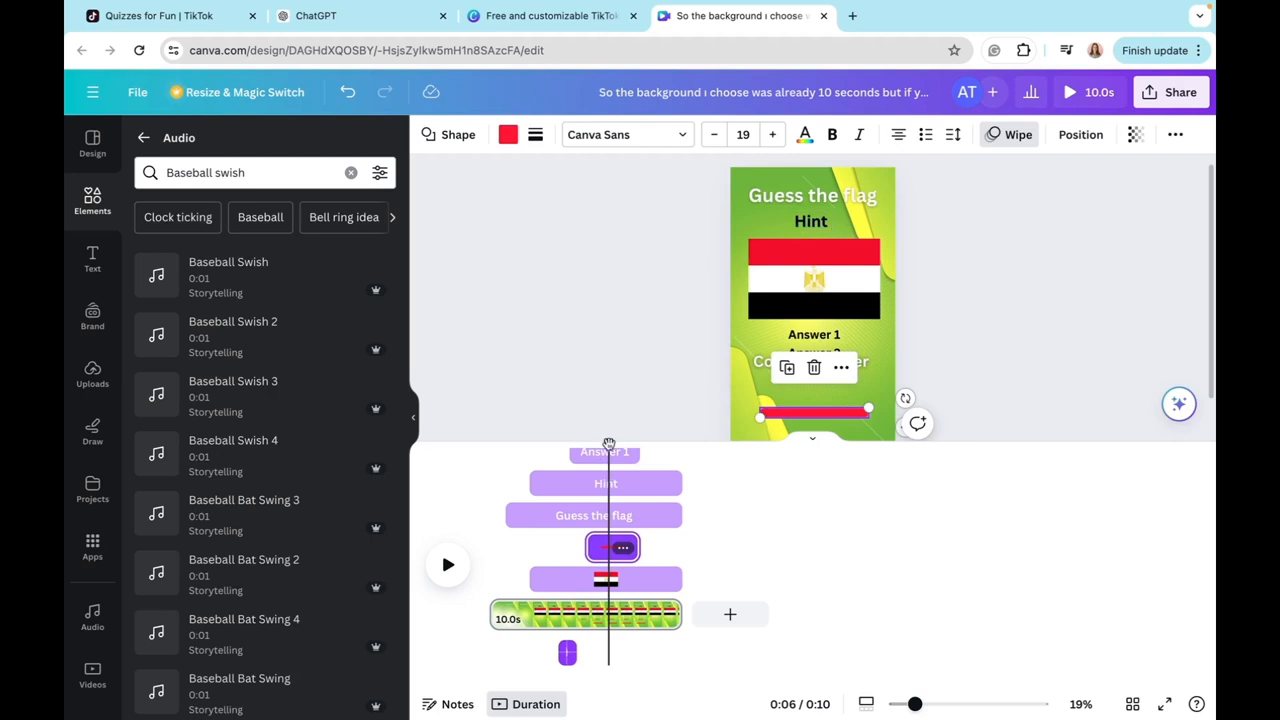
left_click_drag(609, 444, 584, 444)
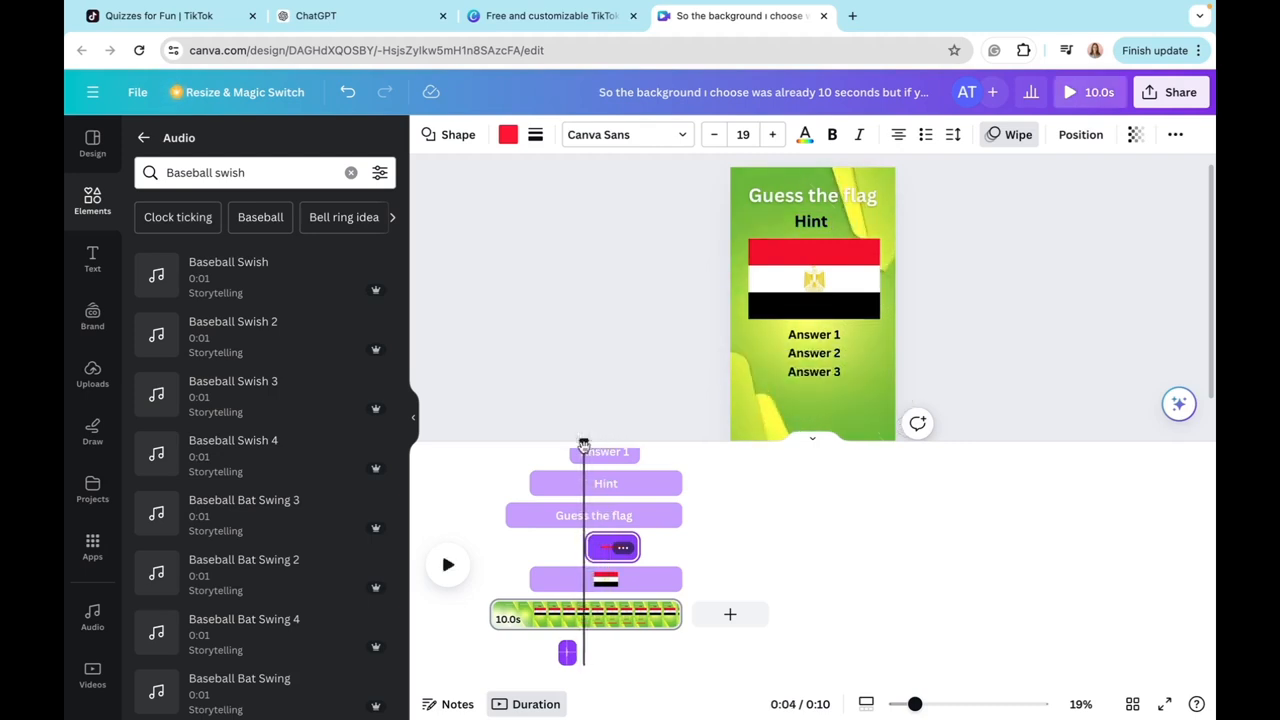
left_click(351, 172)
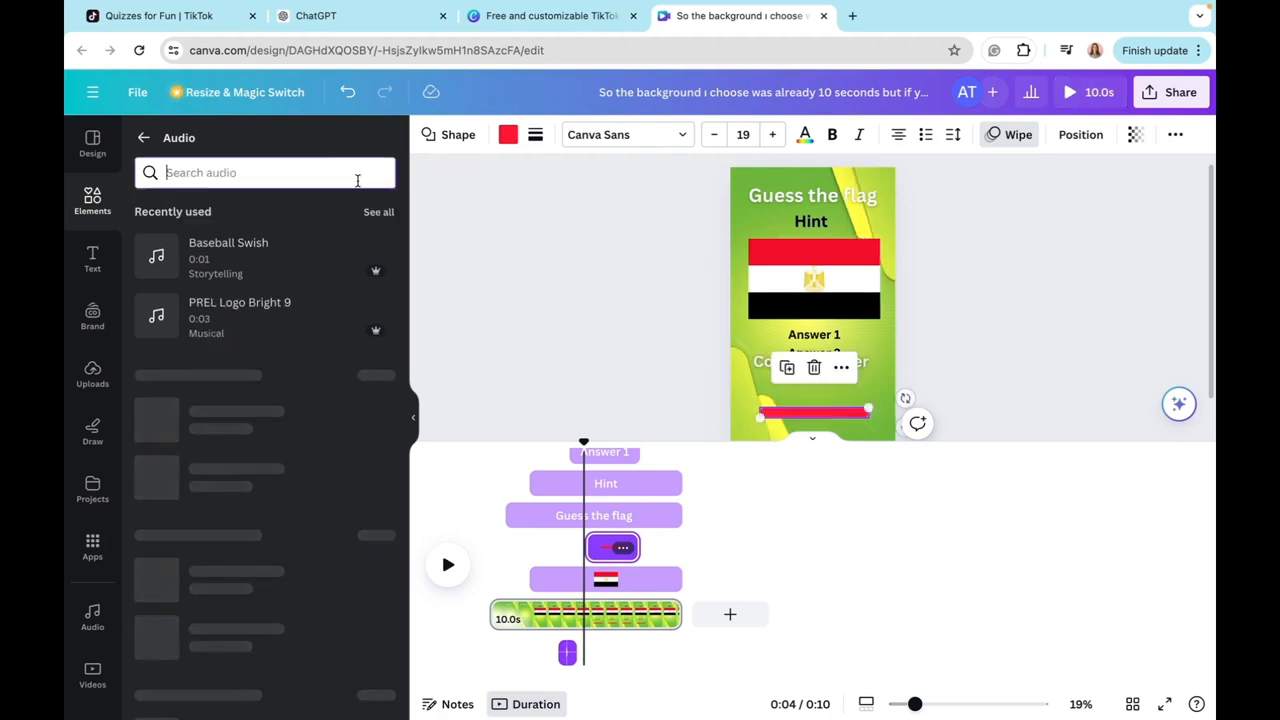
type("clock t")
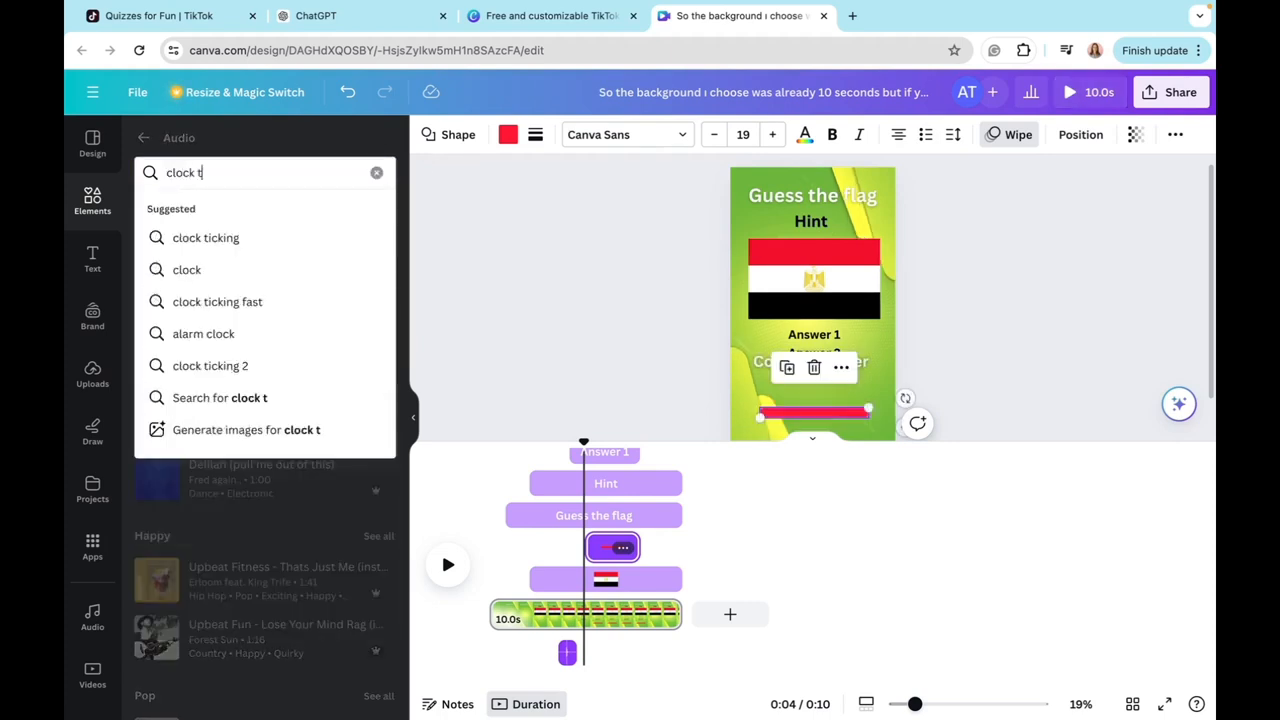
type("ick tock")
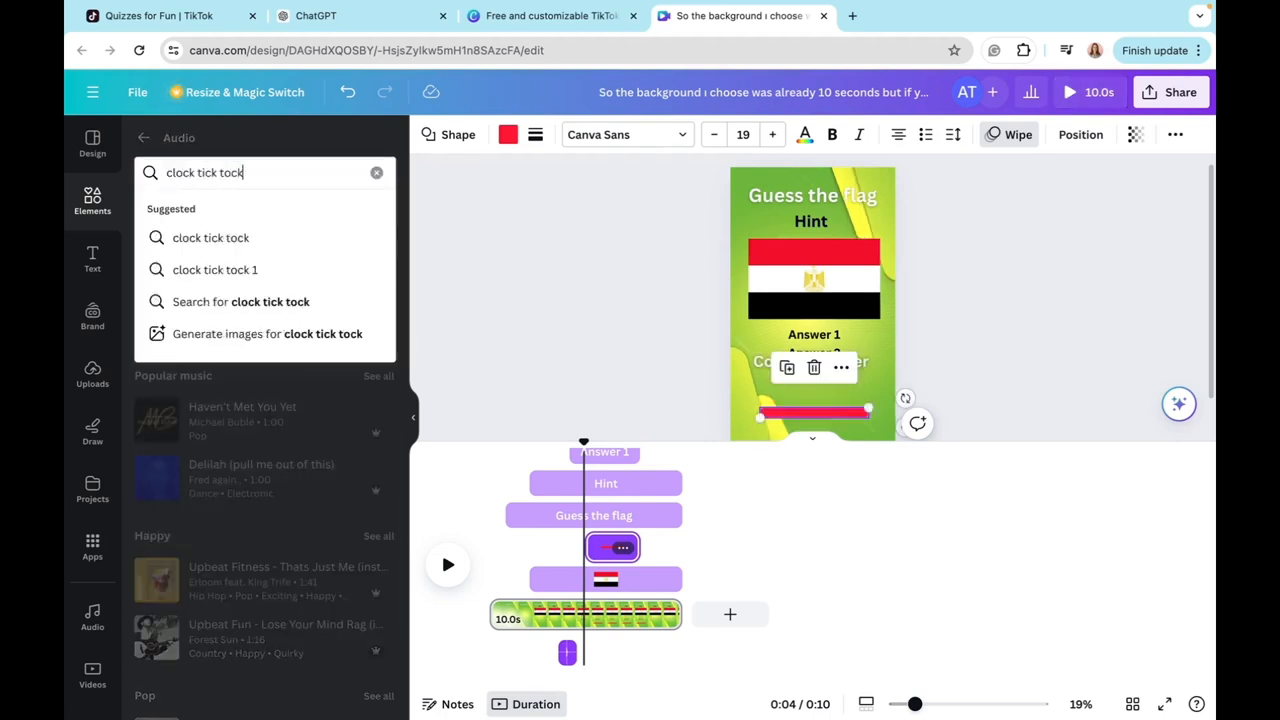
key("Return")
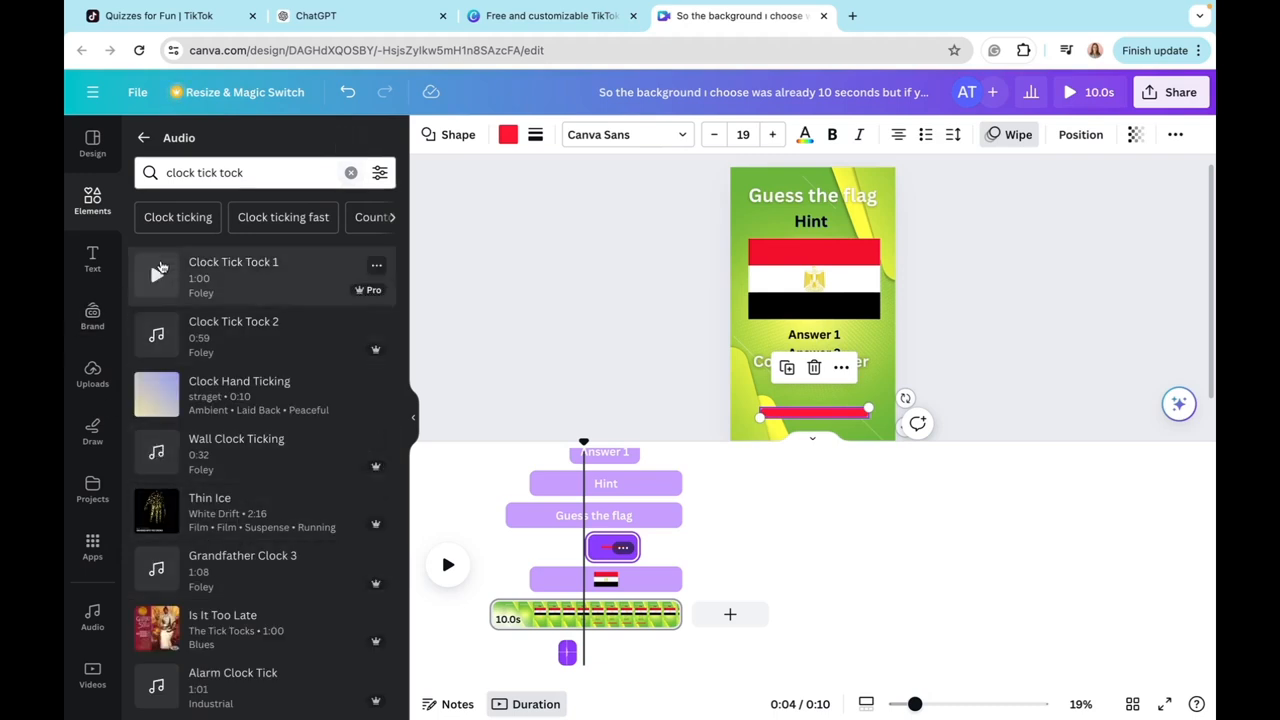
left_click_drag(168, 279, 582, 624)
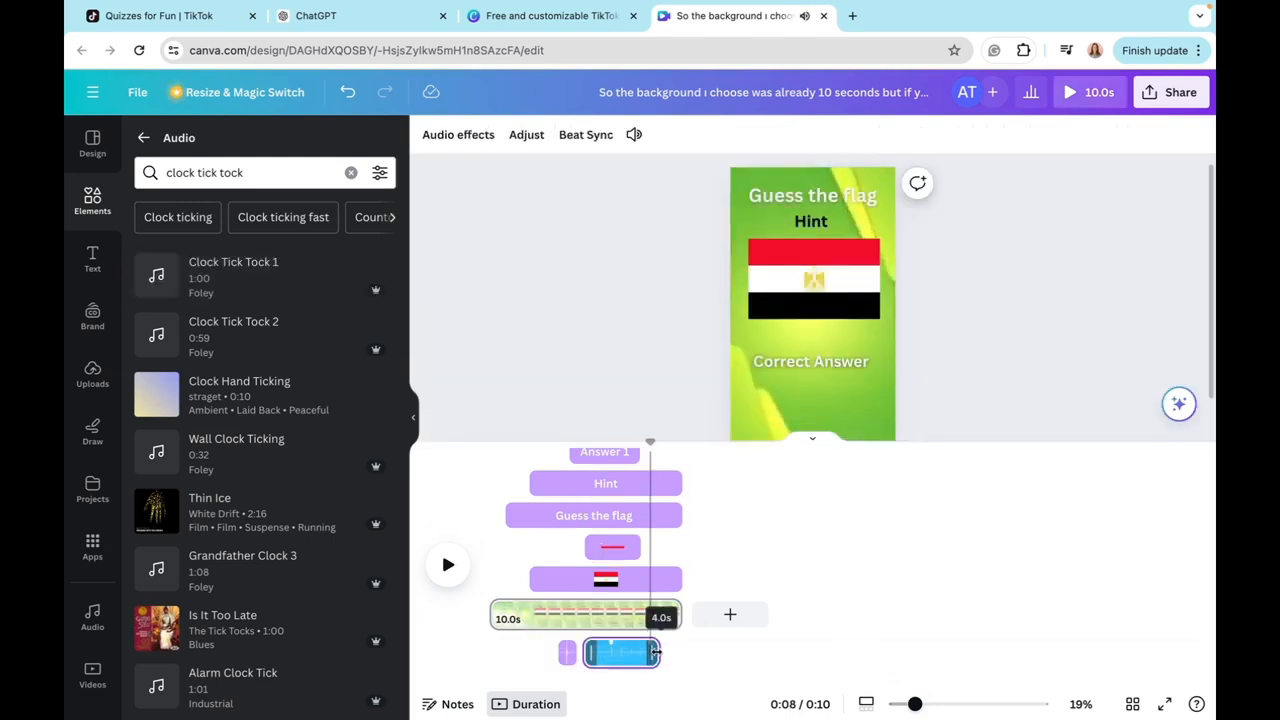
left_click_drag(660, 651, 640, 648)
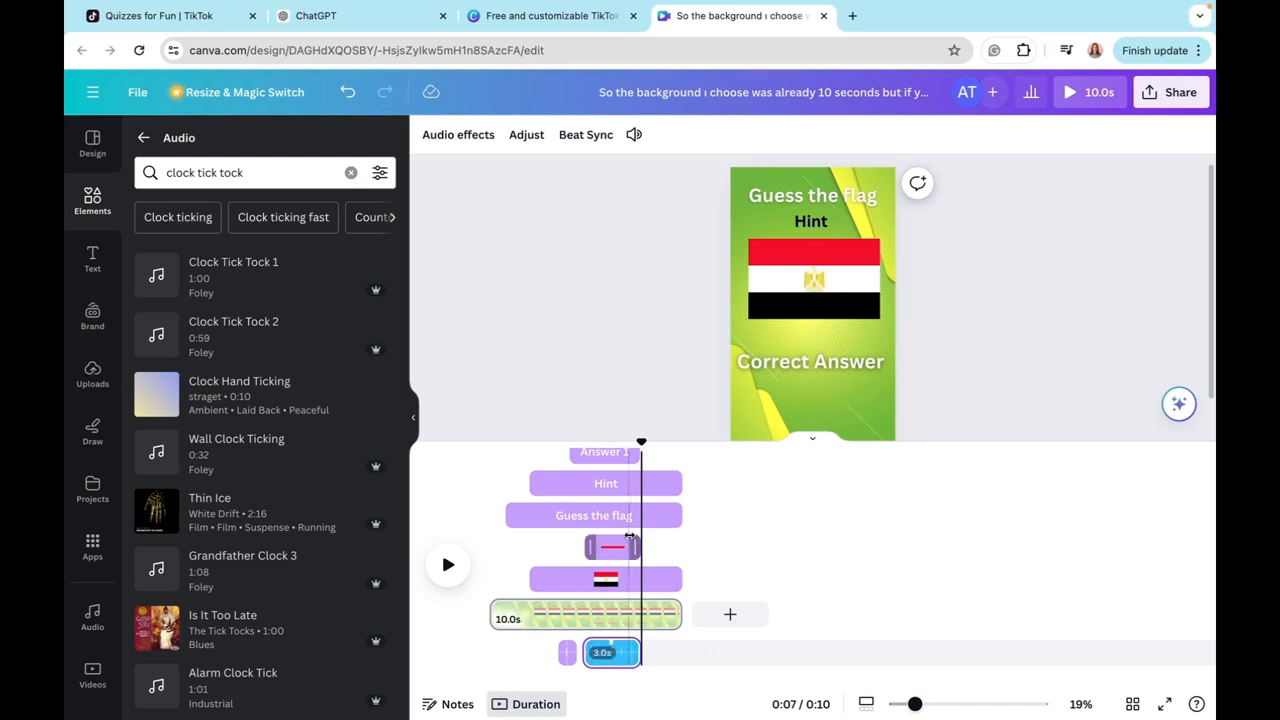
Step: Search the audio for "Bell ding" and place the "Dinner Bell Ding" sound on the audio track where "Correct Answer" begins
left_click(783, 362)
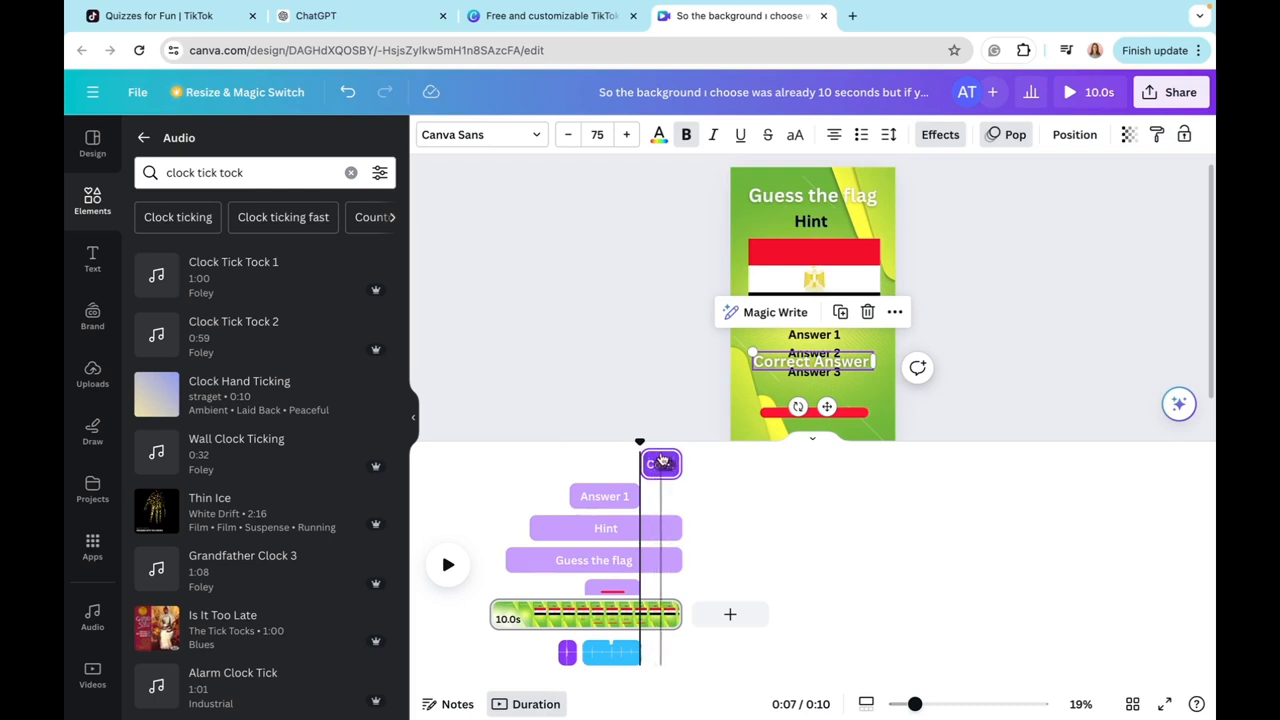
left_click(260, 177)
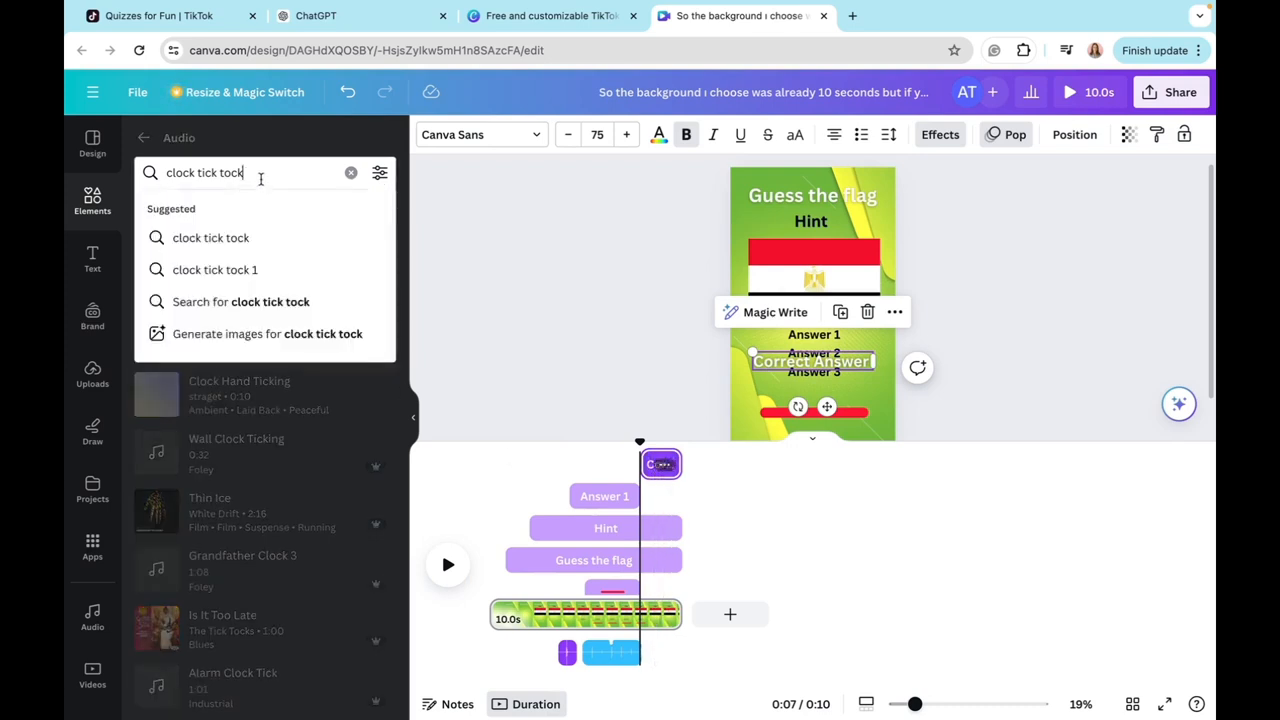
double_click(260, 177)
key("BackSpace")
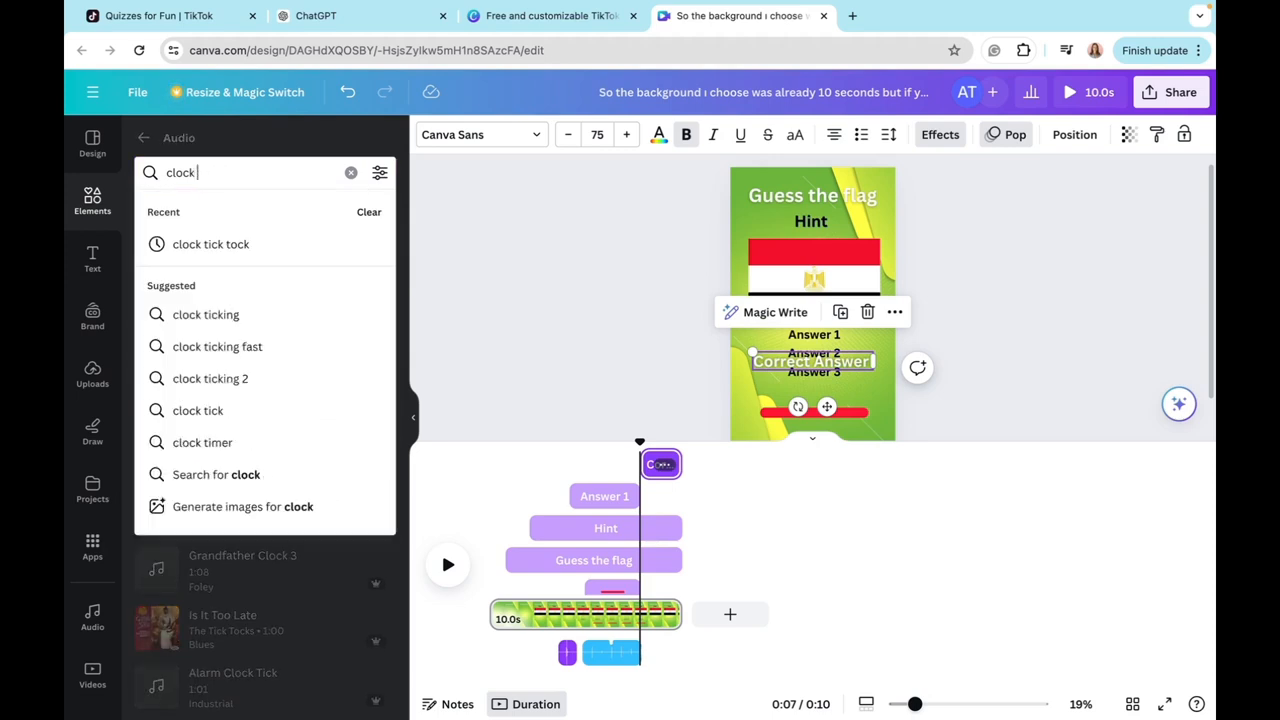
key("BackSpace")
key("BackSpace")
key("BackSpace")
key("BackSpace")
key("BackSpace")
key("BackSpace")
type("bell")
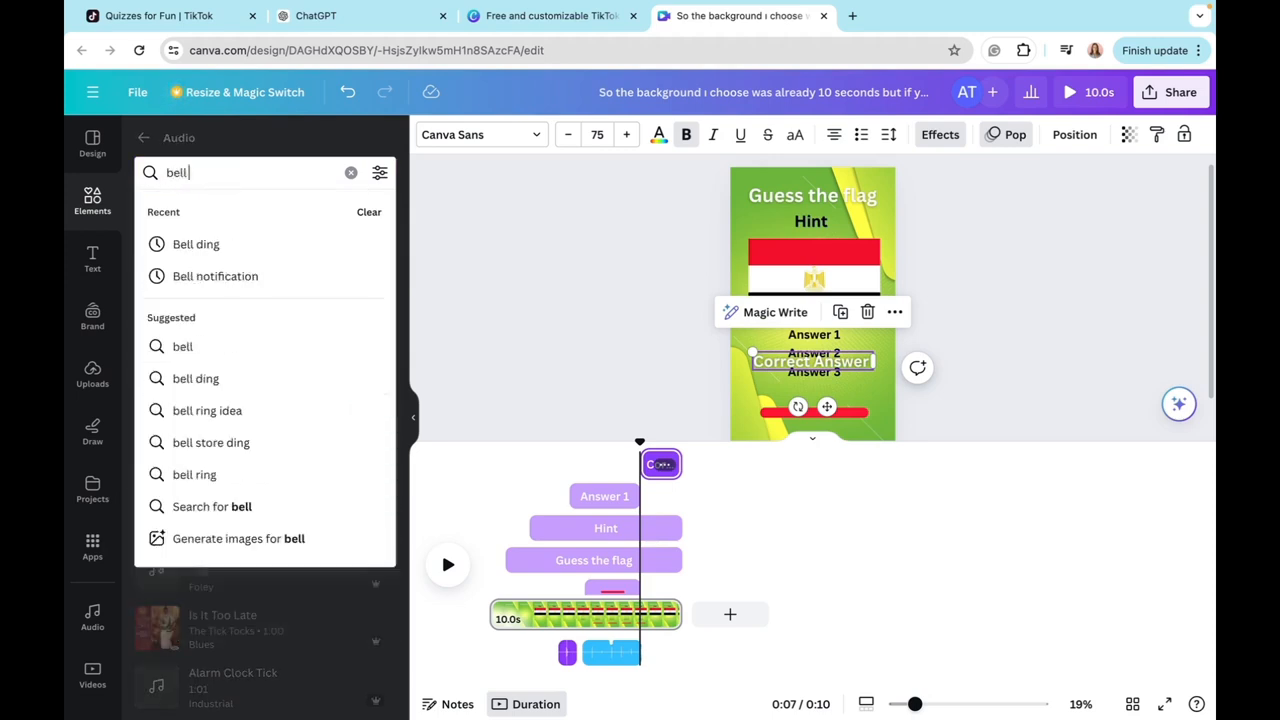
left_click_drag(182, 592, 645, 622)
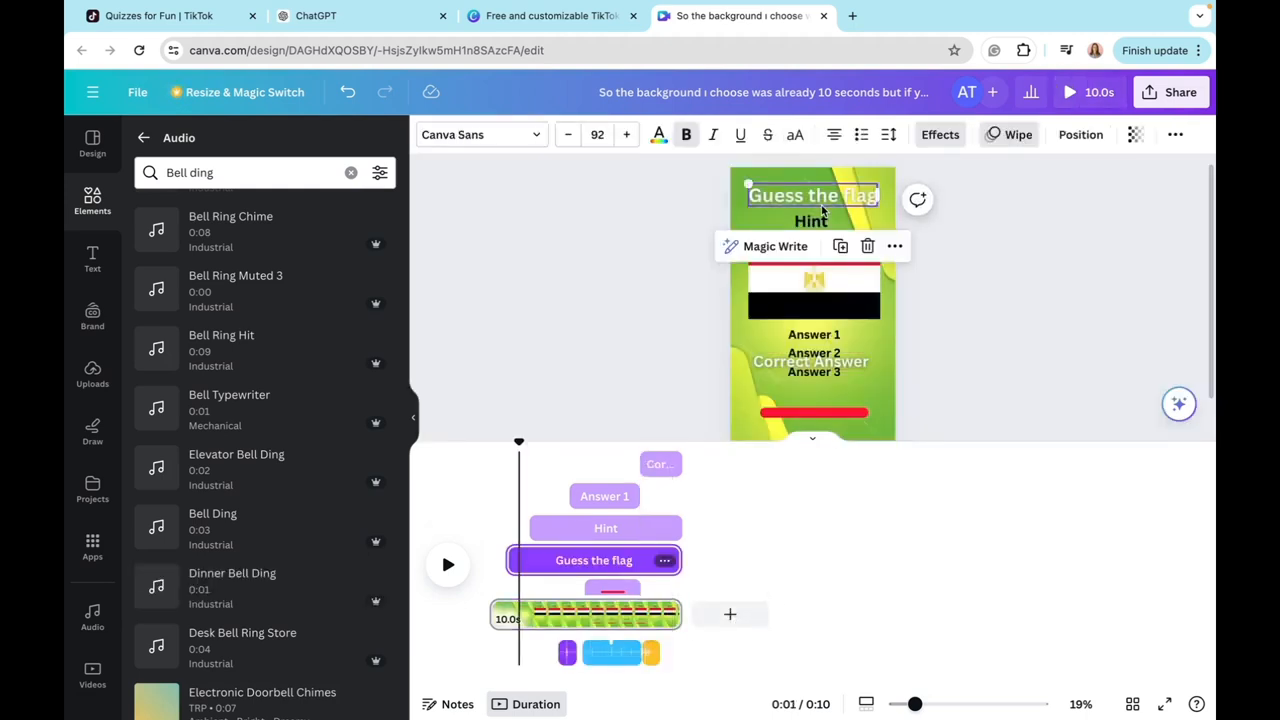
left_click(808, 220)
left_click(782, 199)
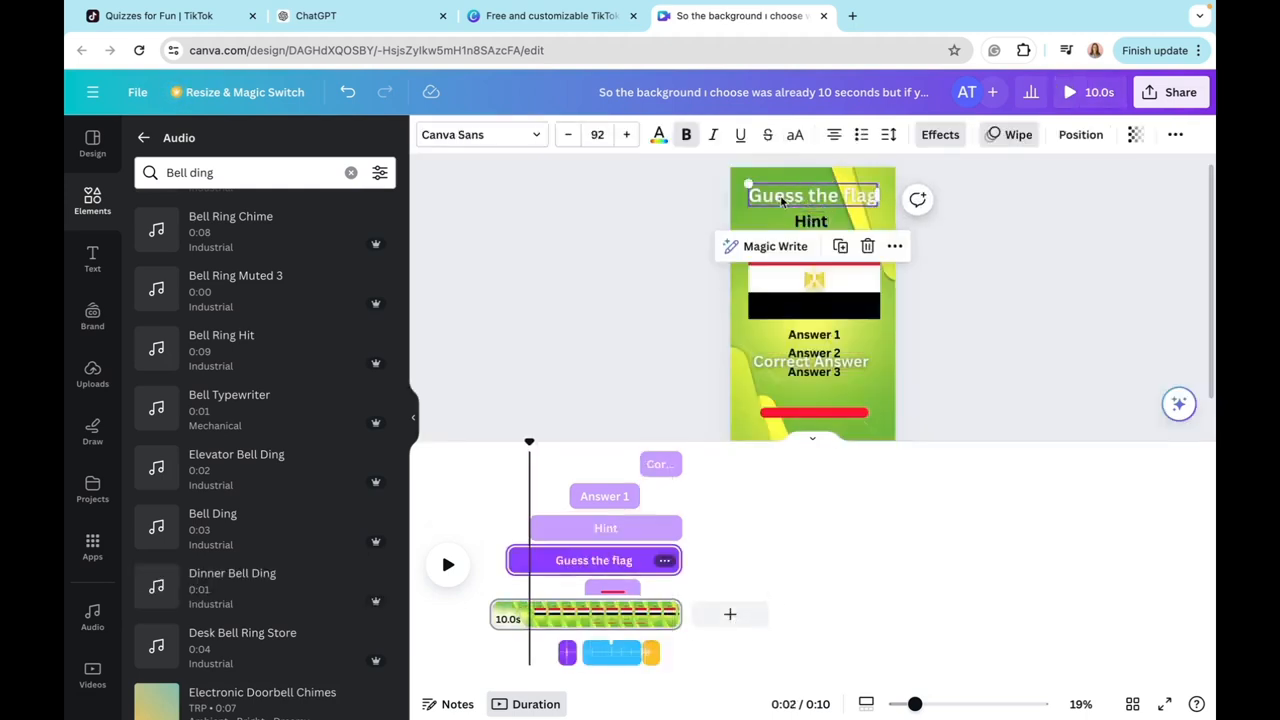
left_click(808, 220)
left_click(786, 200)
left_click(808, 220)
left_click(785, 199)
left_click(808, 220)
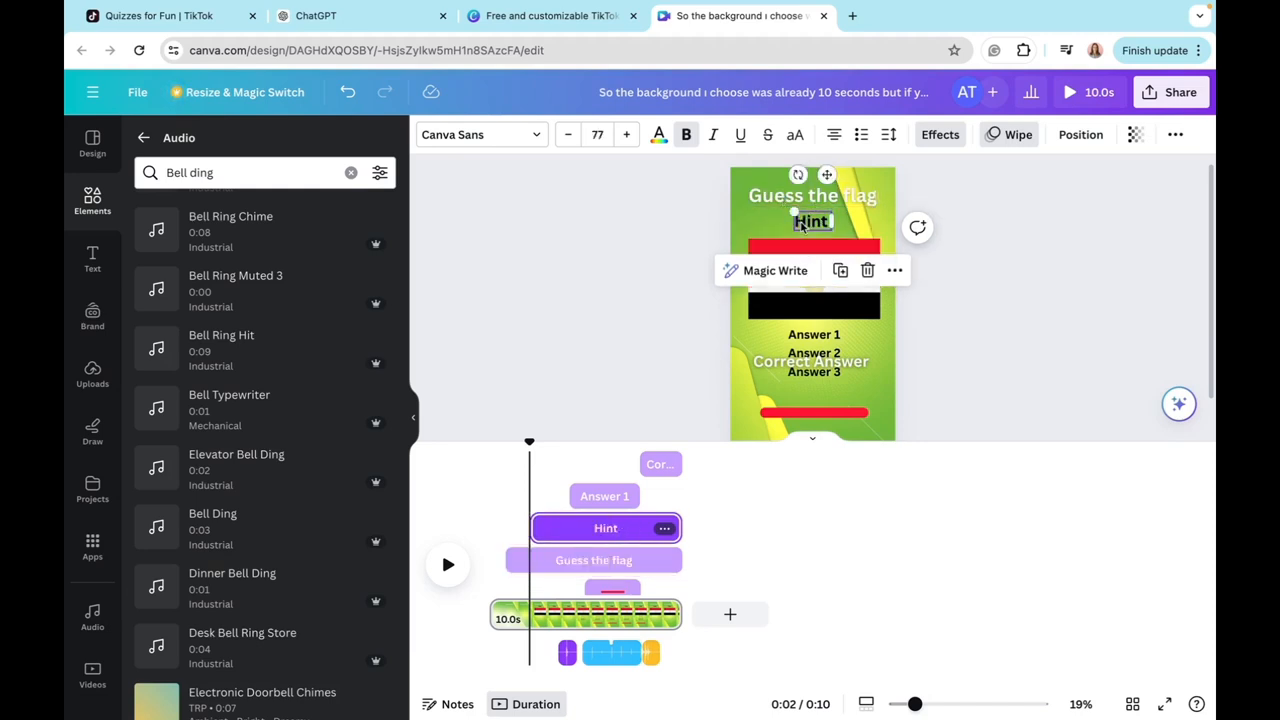
left_click(724, 486)
left_click(757, 182)
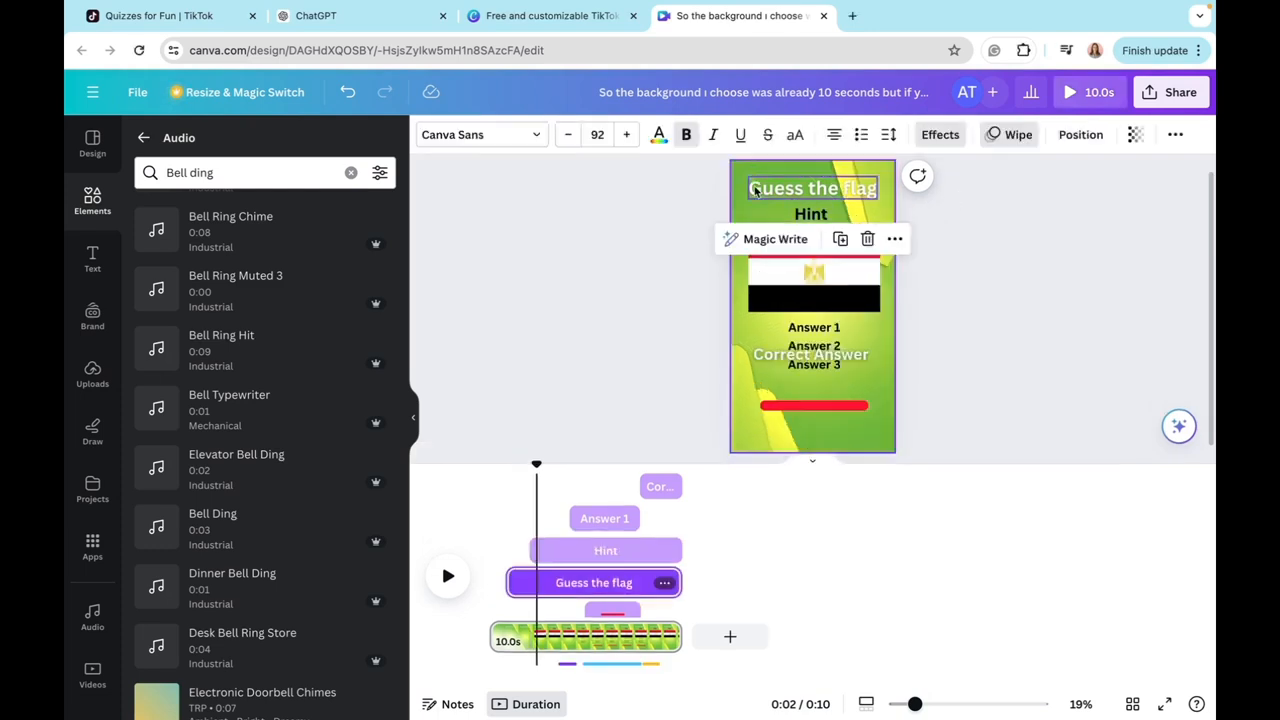
left_click(790, 201)
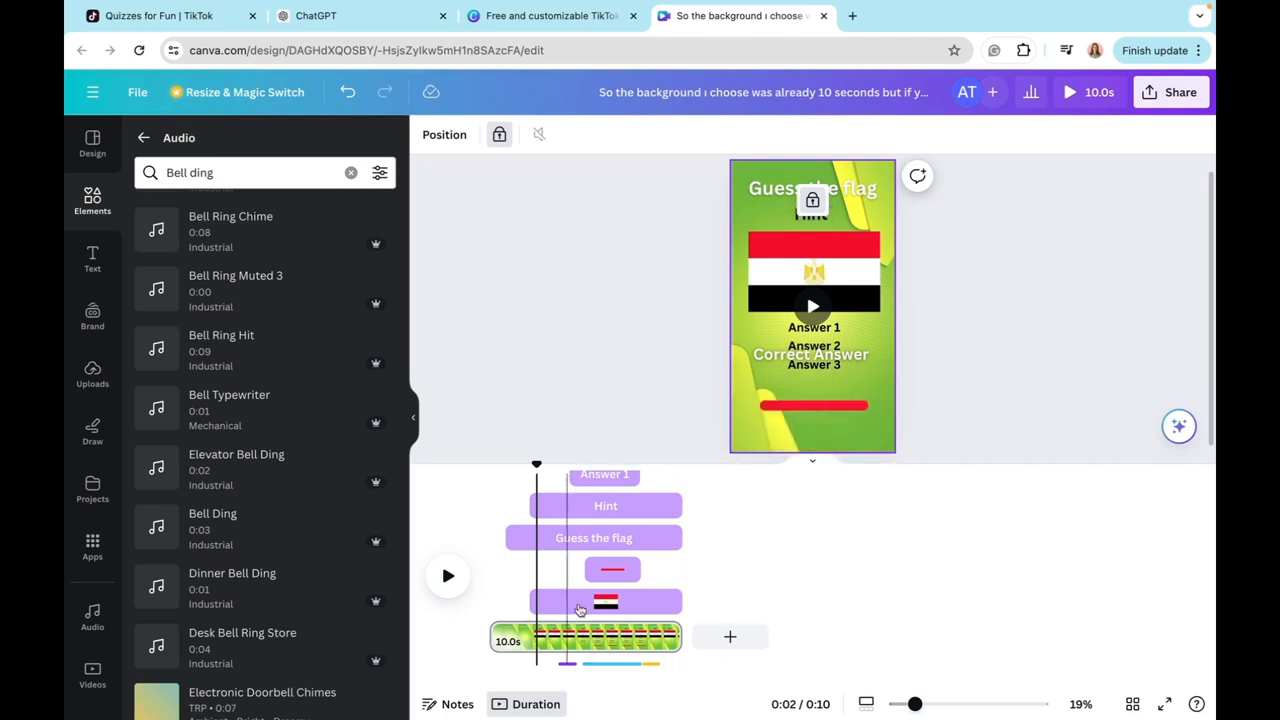
Step: Delete all text, the flag and the red bar, and download the remaining animated background as an MP4 video
left_click_drag(752, 187, 866, 416)
key("Delete")
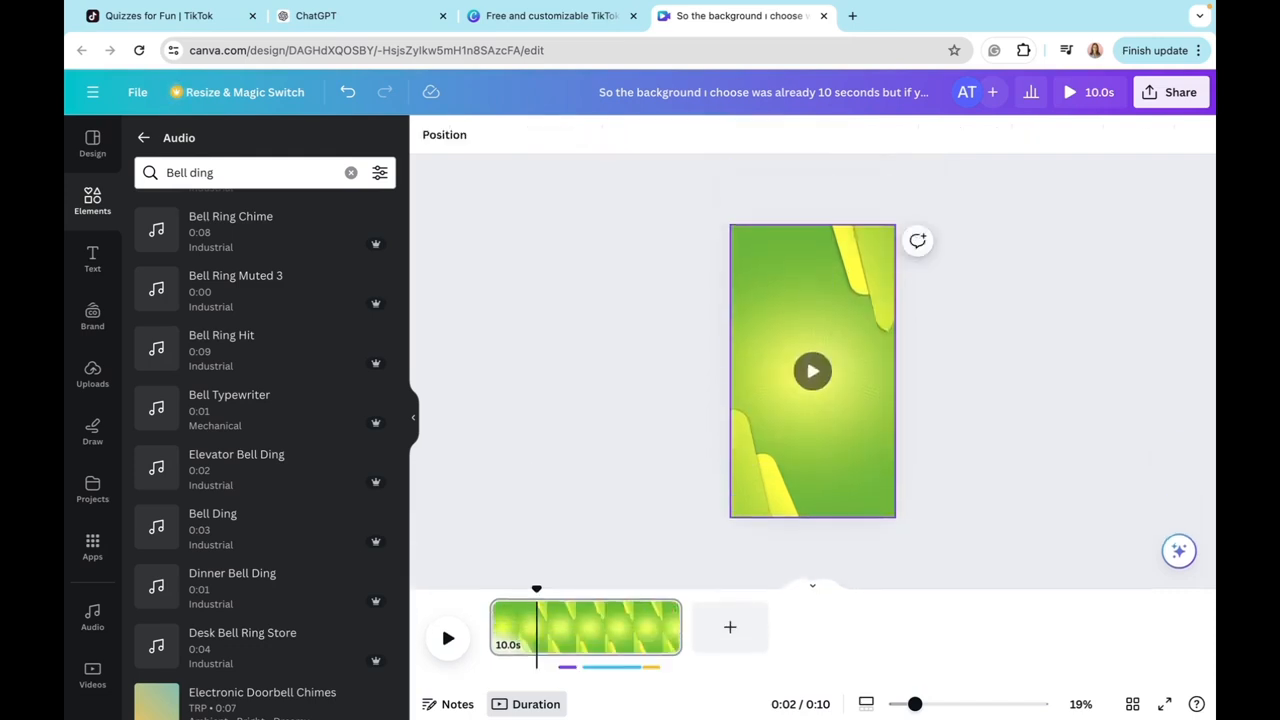
left_click(1160, 92)
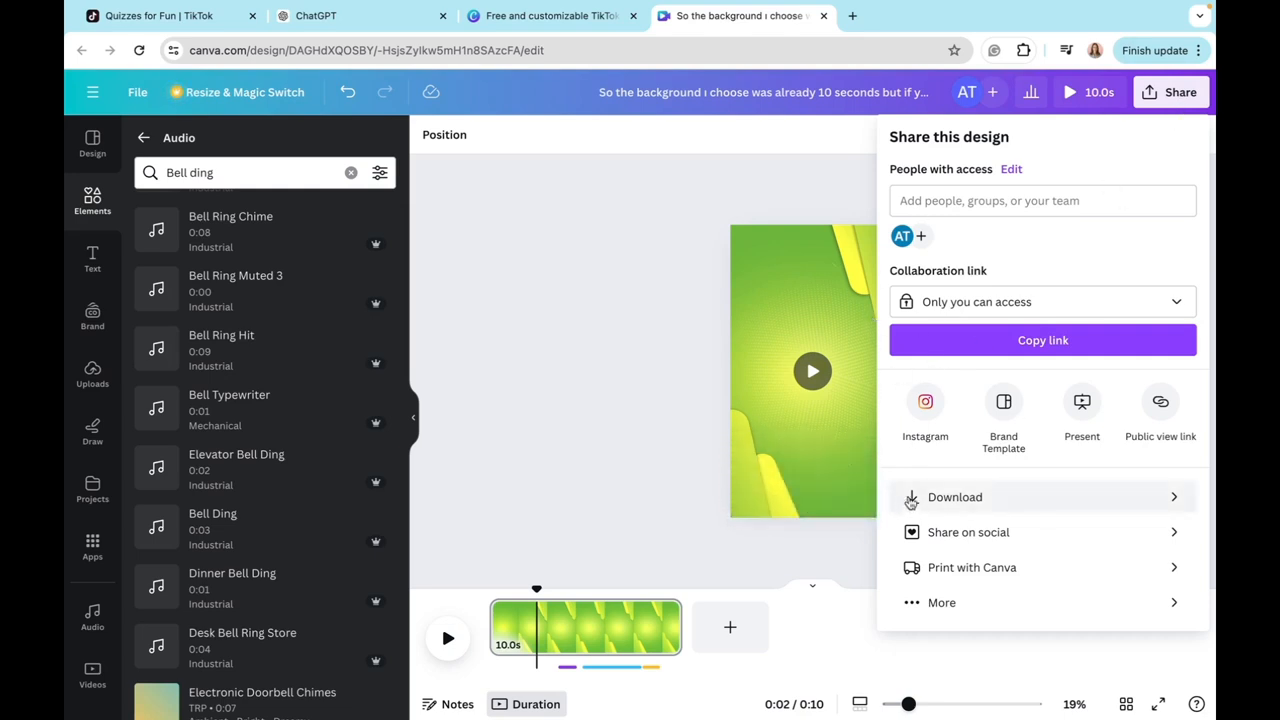
left_click(910, 501)
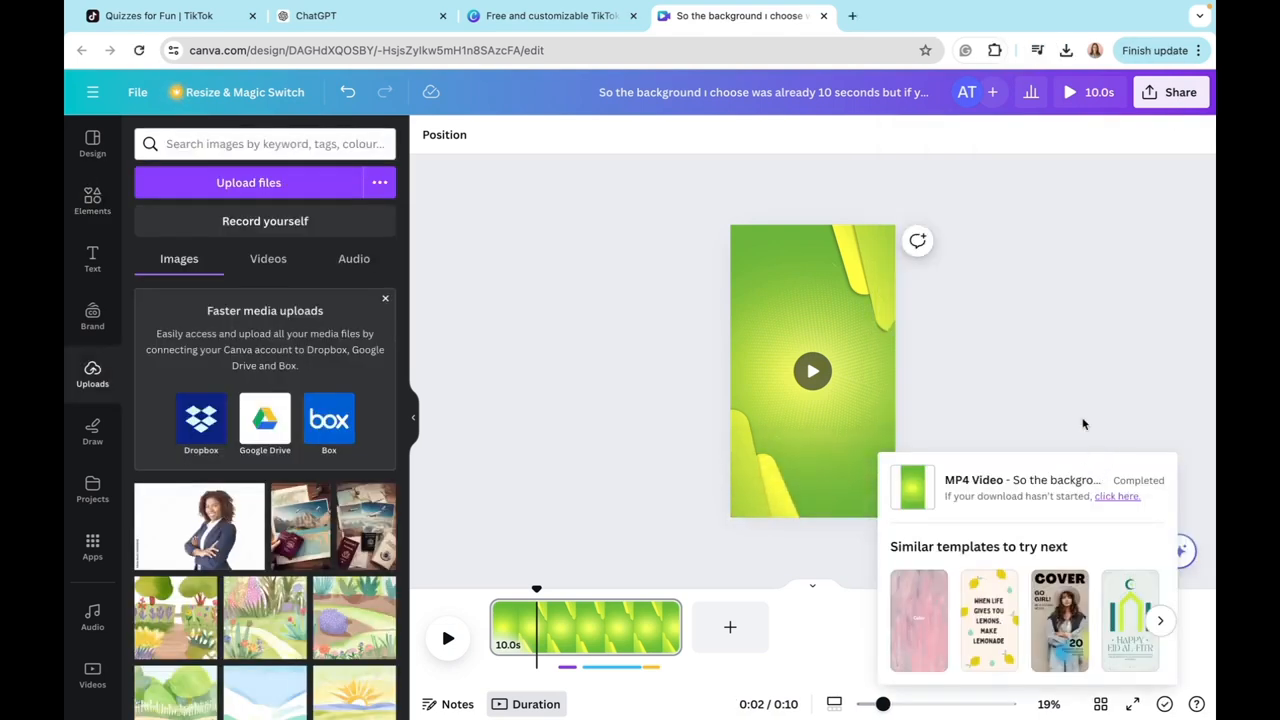
left_click(1083, 424)
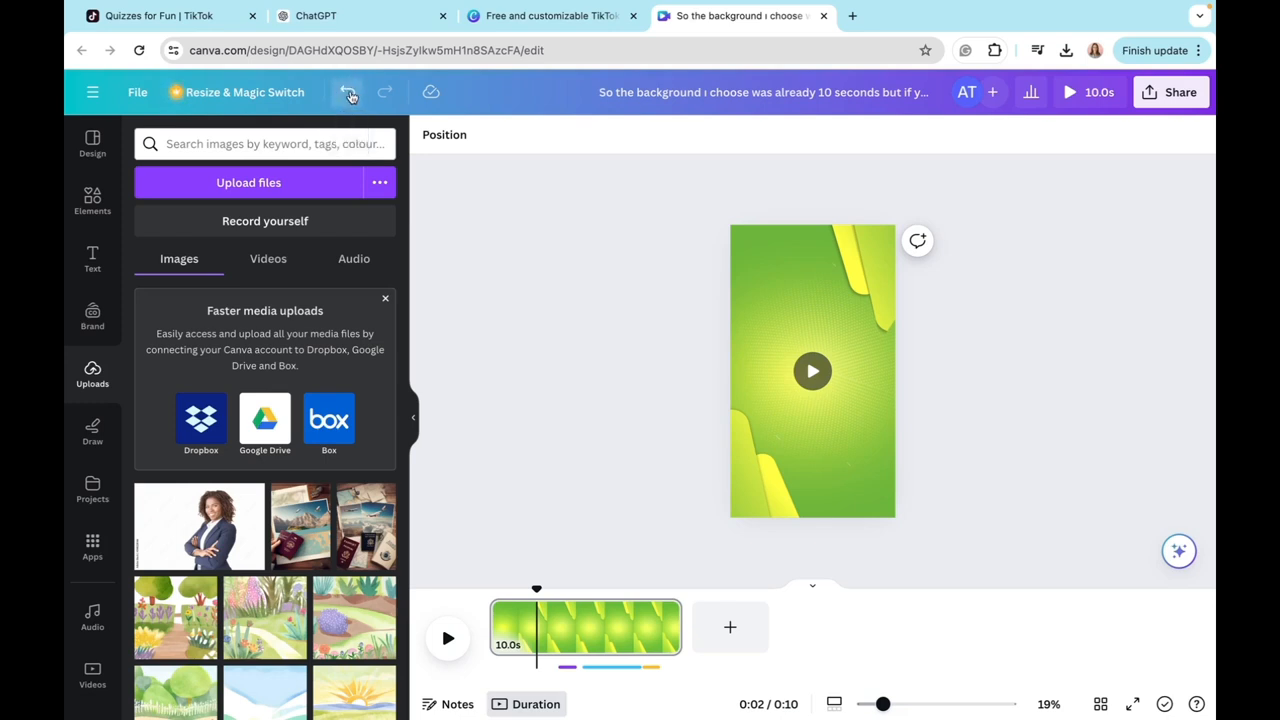
Step: Undo the deletion of the quiz elements and upload the downloaded background MP4 from the Desktop
left_click(348, 92)
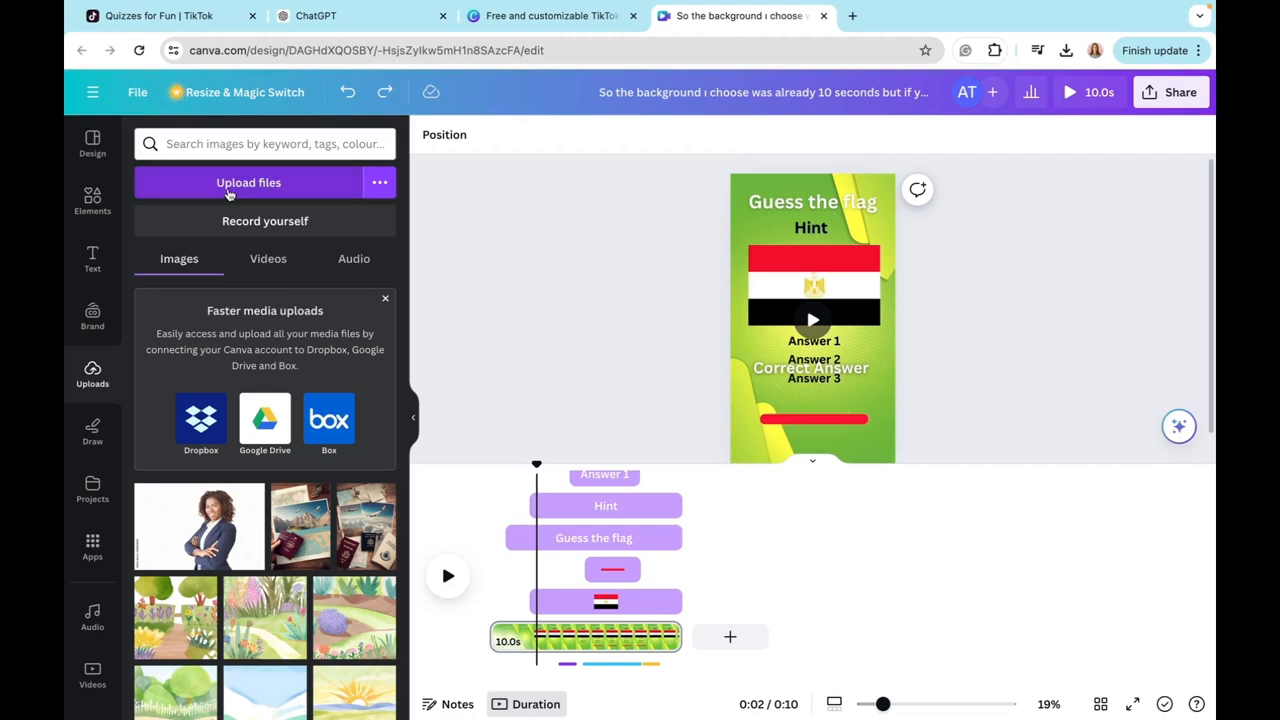
left_click(229, 194)
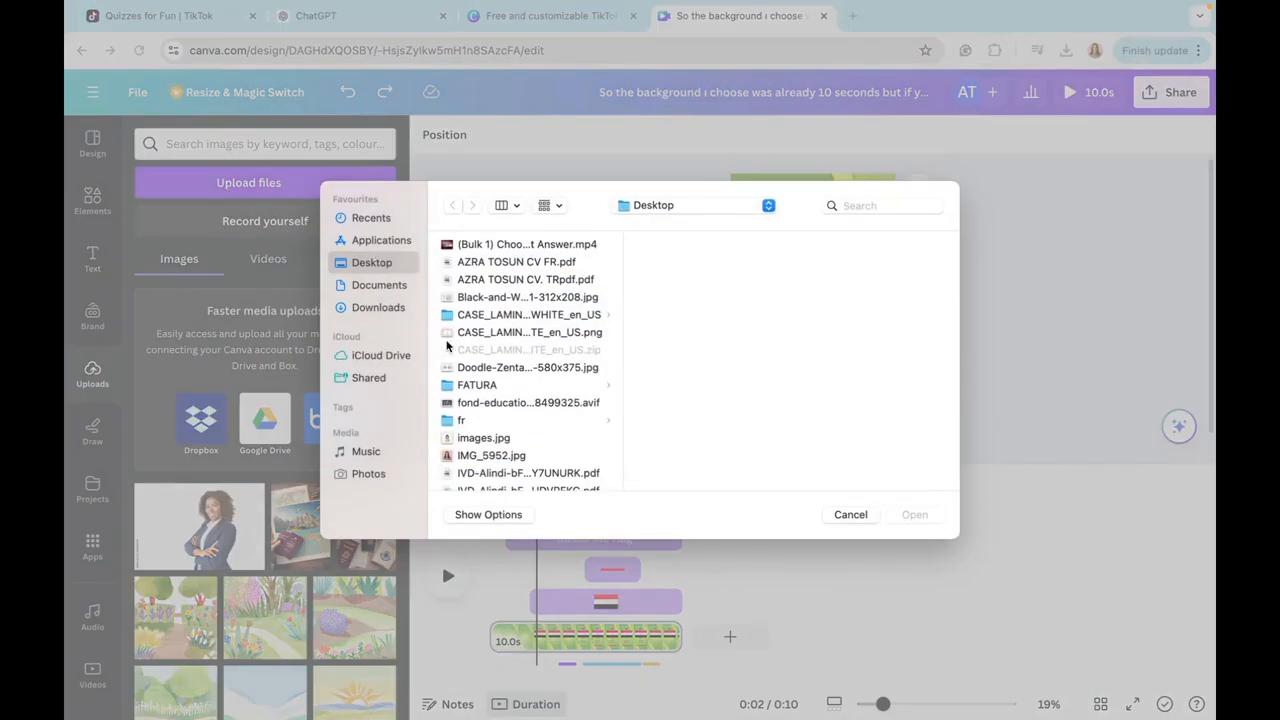
scroll(450, 360, "down", 10)
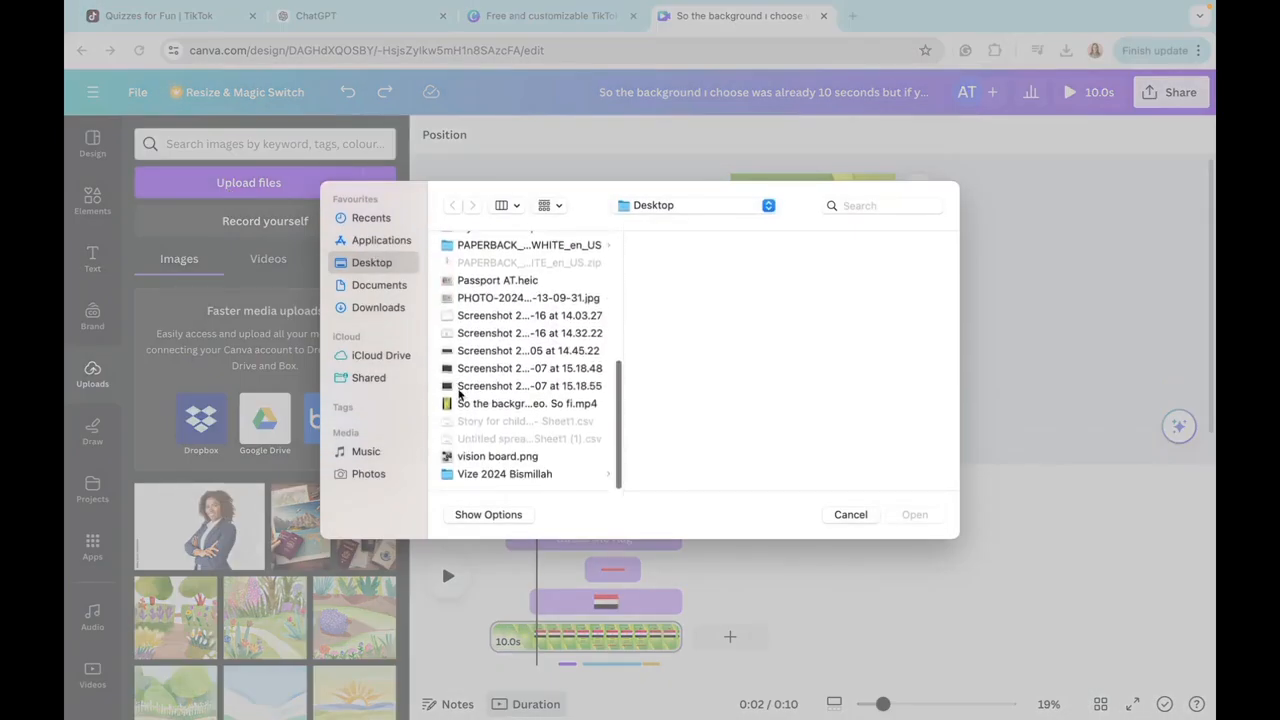
double_click(460, 403)
Step: Hide the element timing tracks in the timeline, using the options of the "Correct Answer" text
left_click(838, 376)
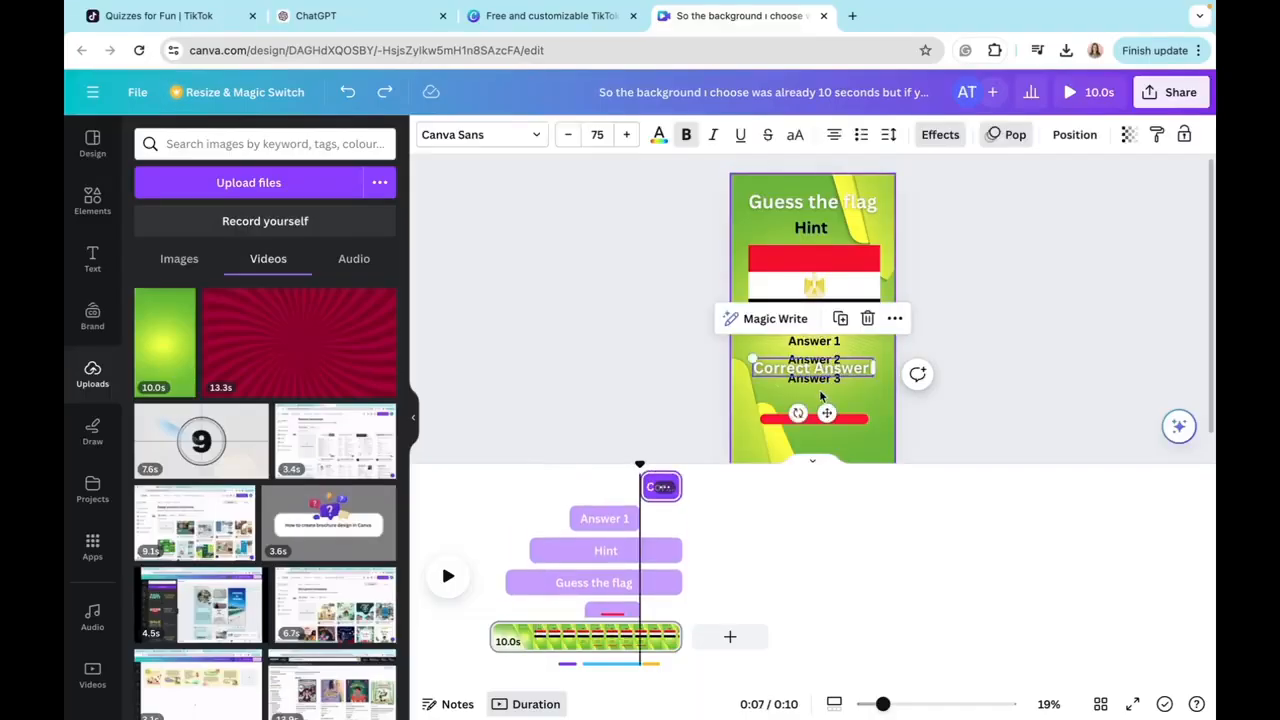
left_click(894, 318)
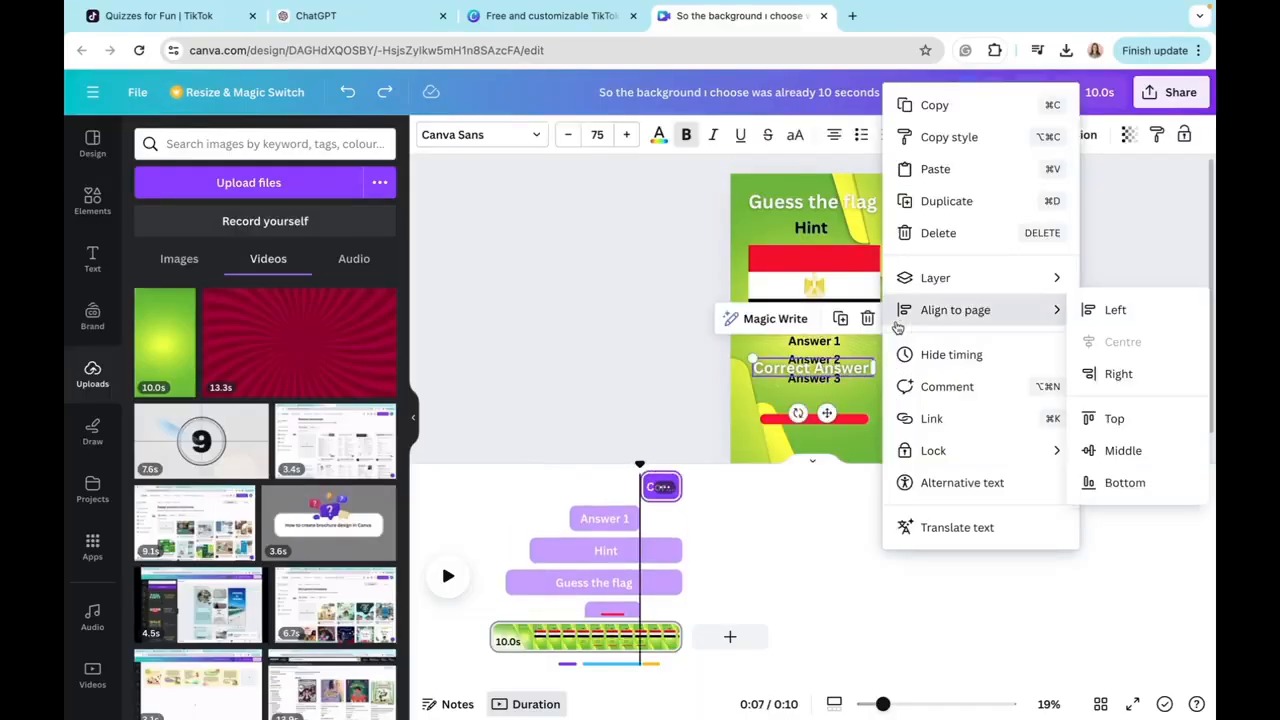
left_click(941, 364)
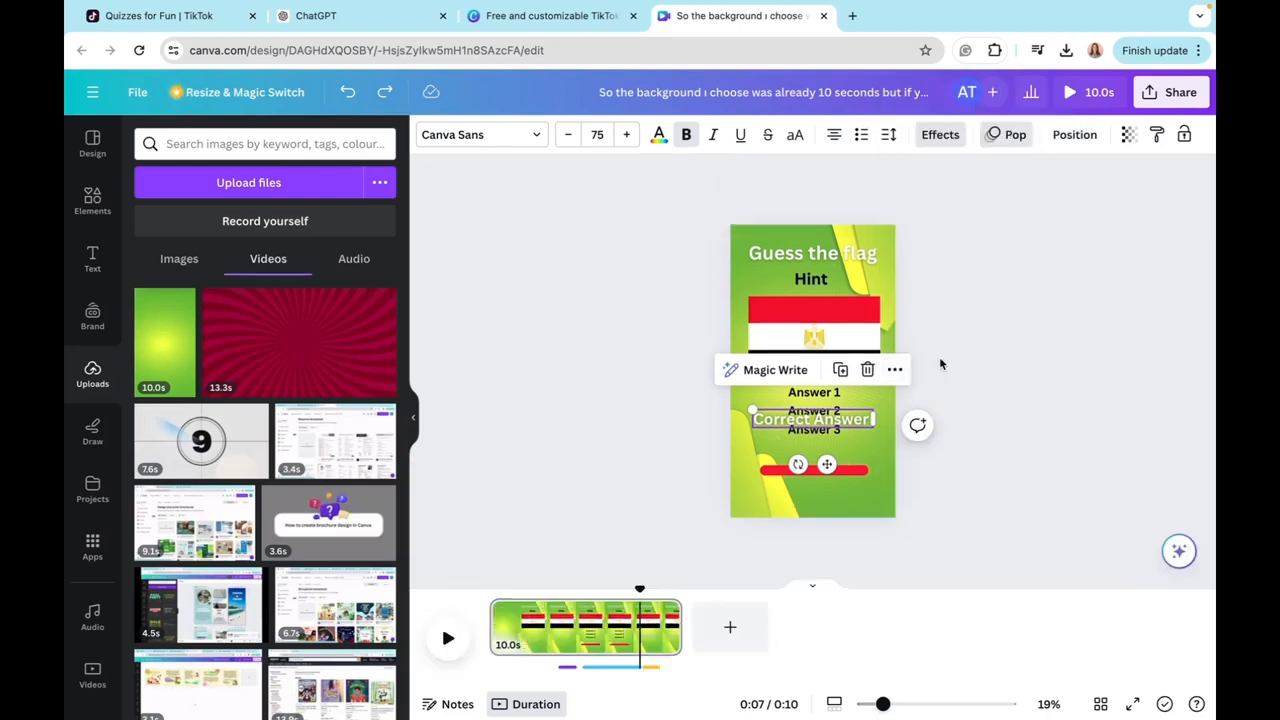
Step: Add the uploaded 10-second green background video to the page and send it to the back, behind all quiz elements
left_click(165, 370)
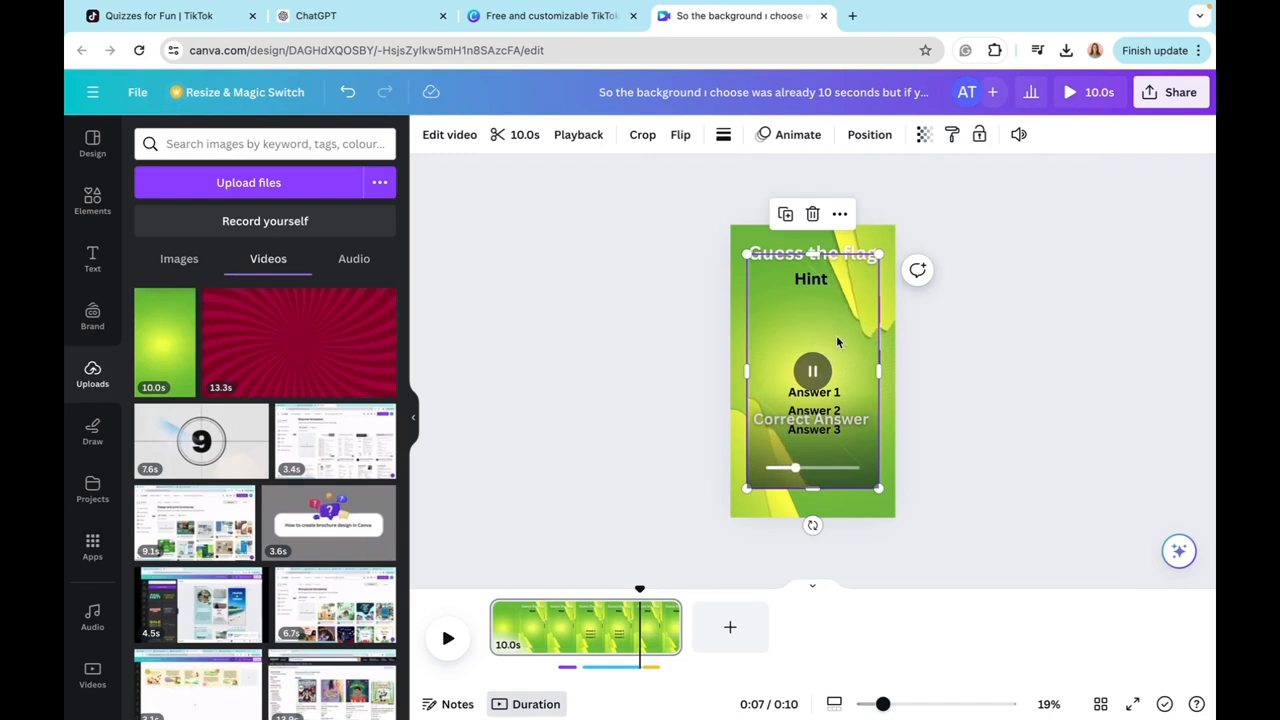
right_click(845, 343)
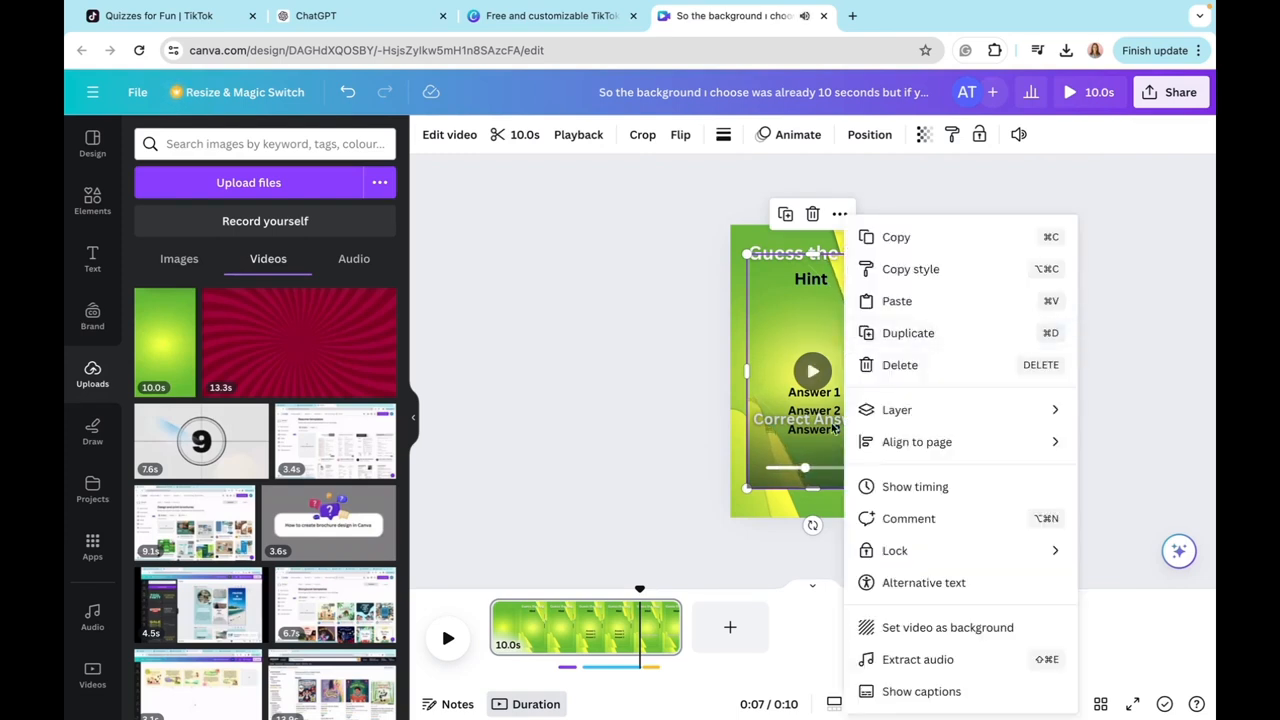
mouse_move(879, 566)
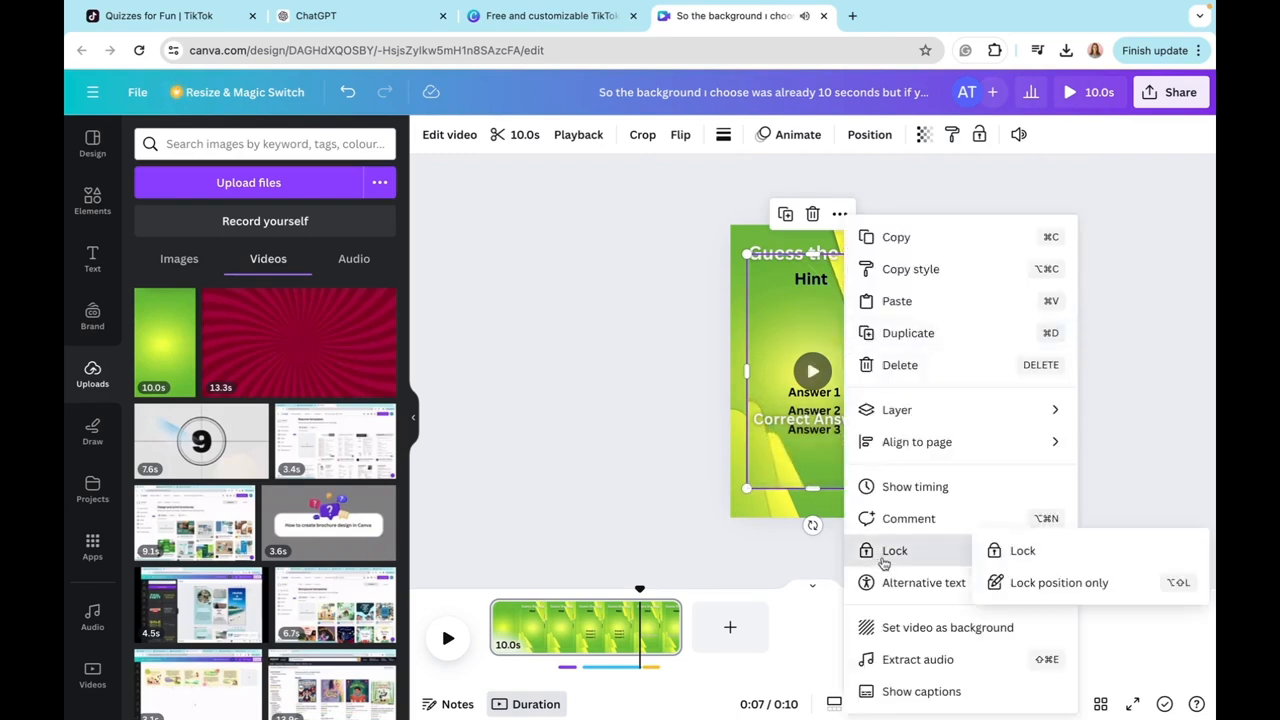
mouse_move(898, 421)
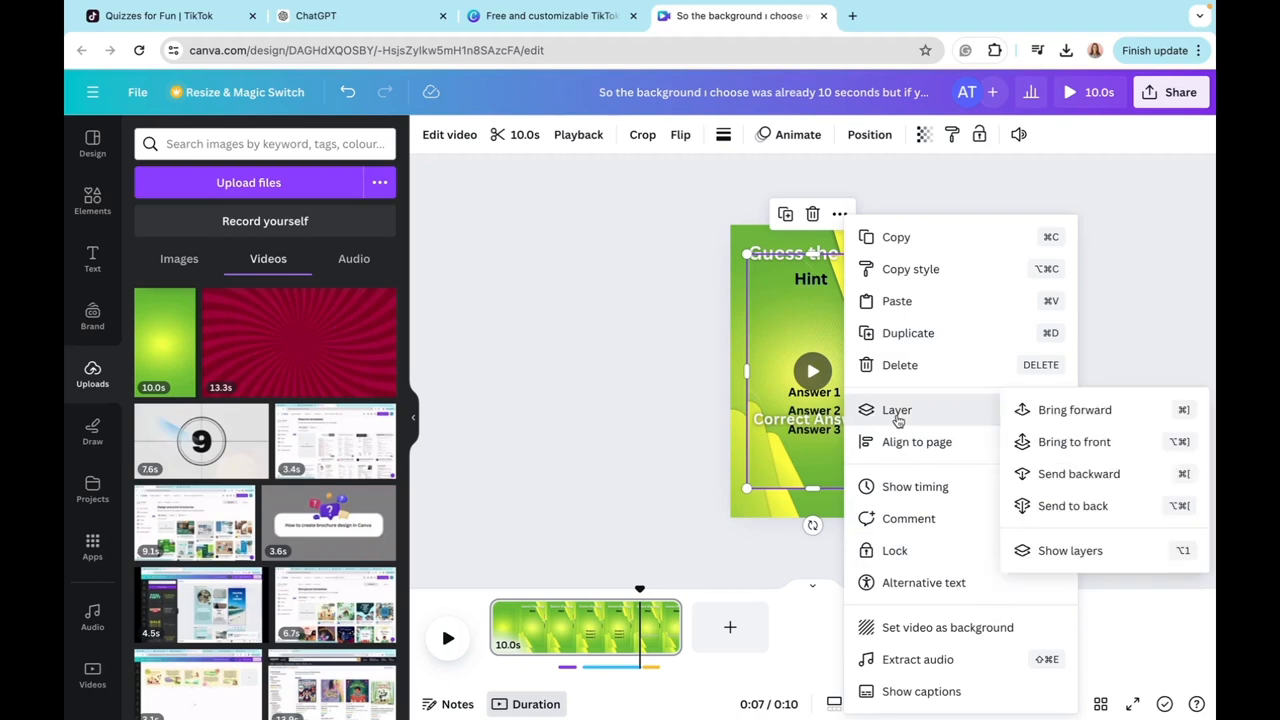
left_click(1039, 510)
left_click(755, 572)
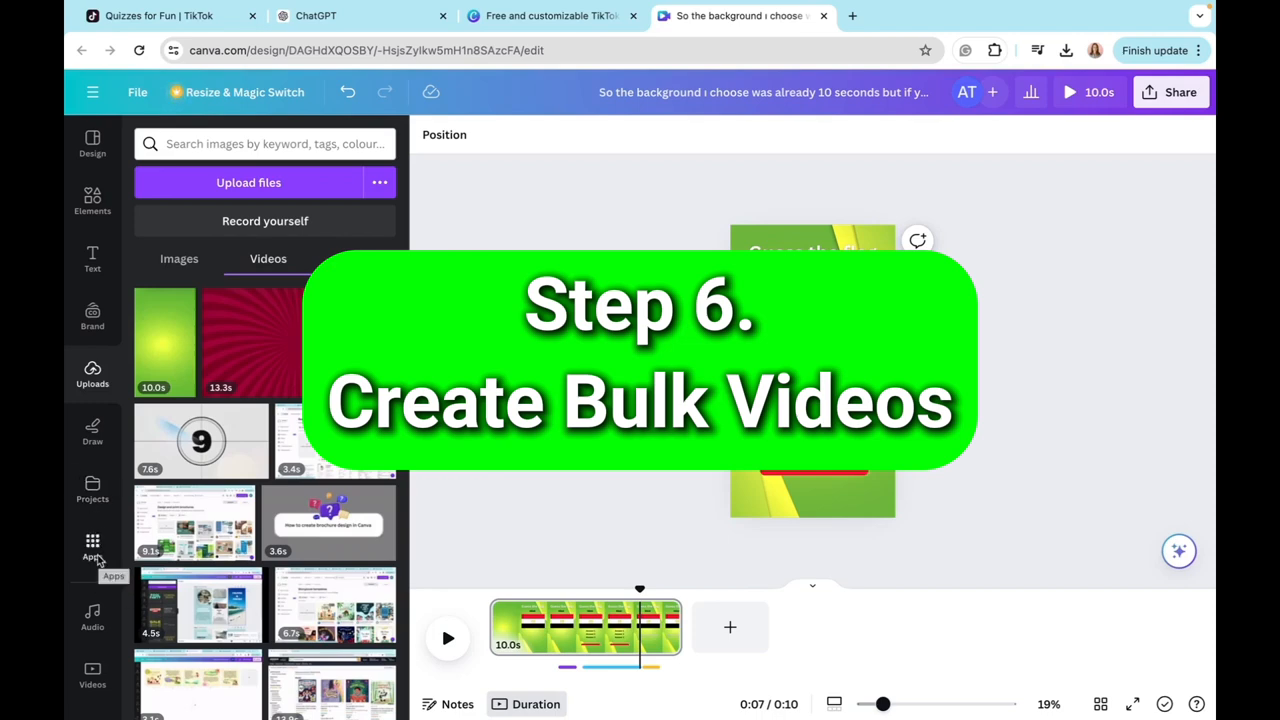
Step: Search the Canva apps for "bulk create"
left_click(96, 558)
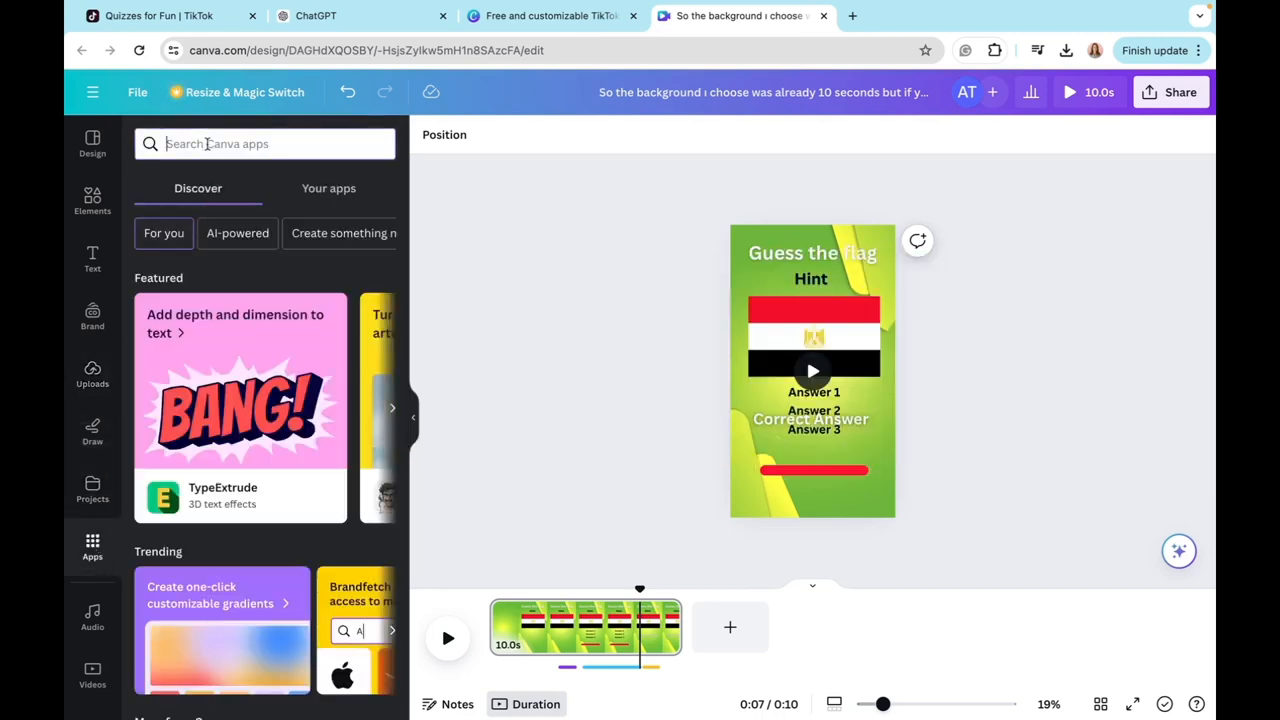
left_click(207, 145)
type("bul")
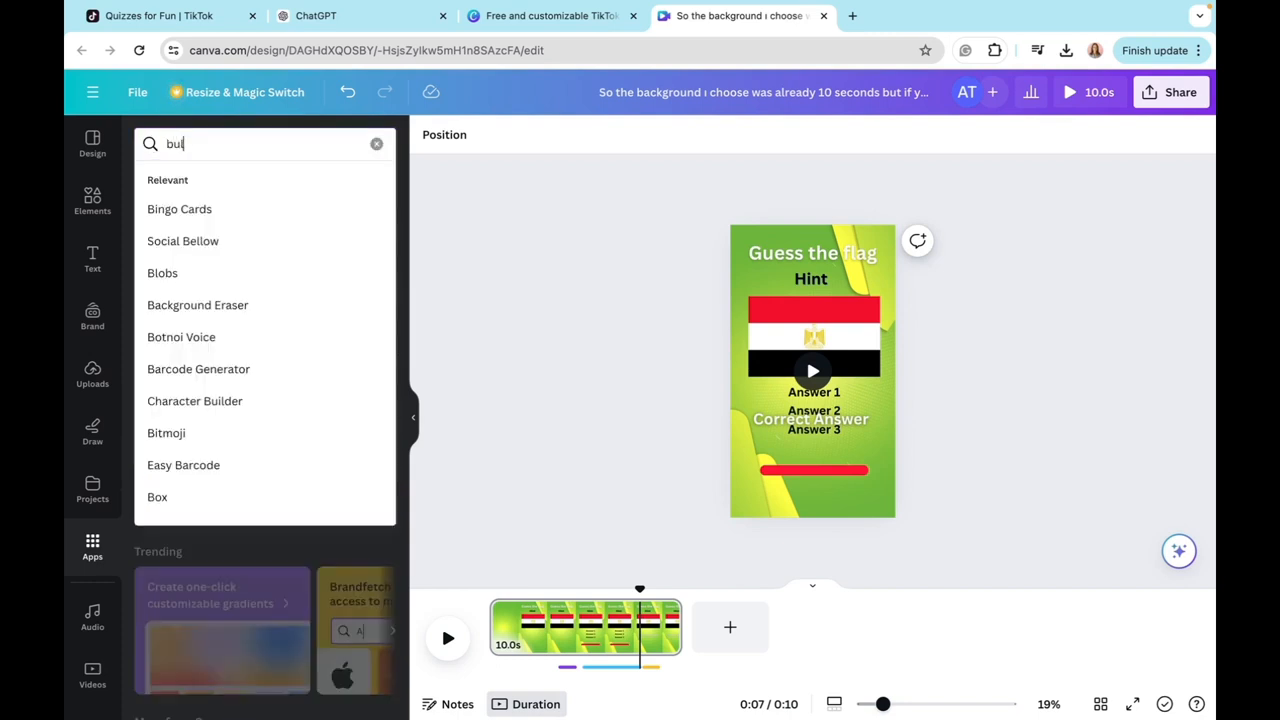
type("k create")
key("Return")
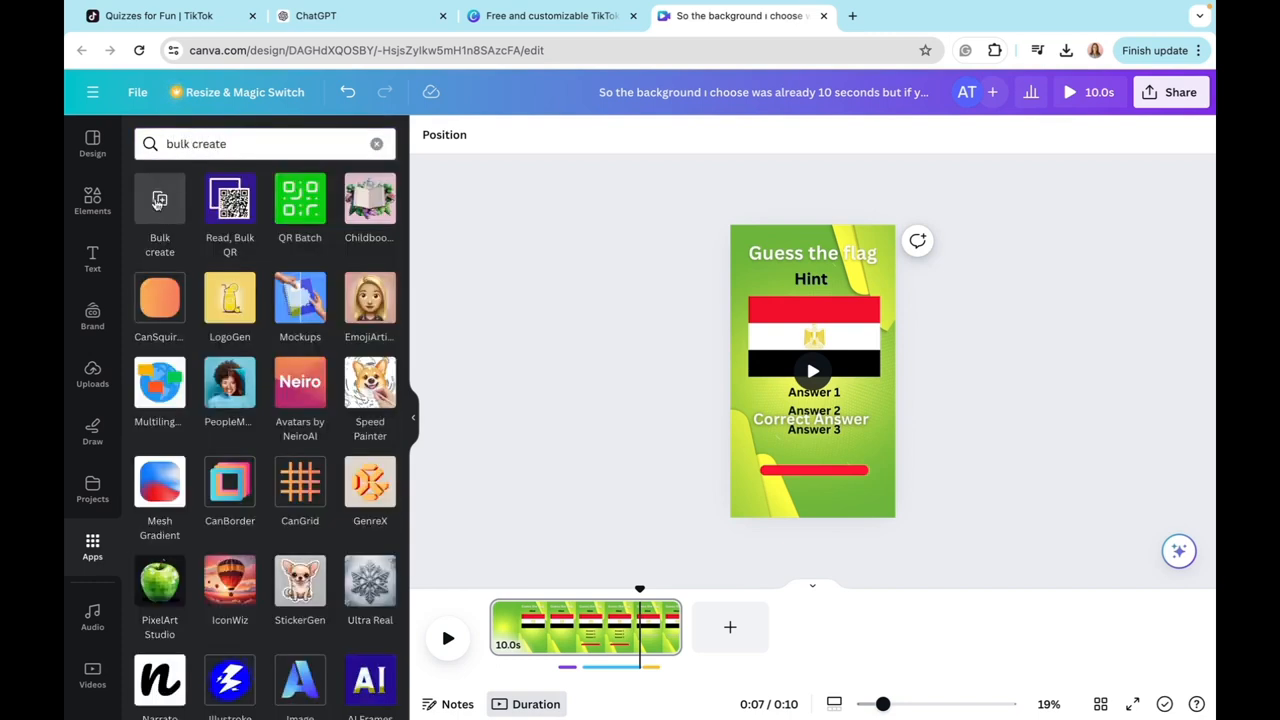
Step: Open the Bulk create app, choose to enter data manually, and clear the data table
left_click(162, 203)
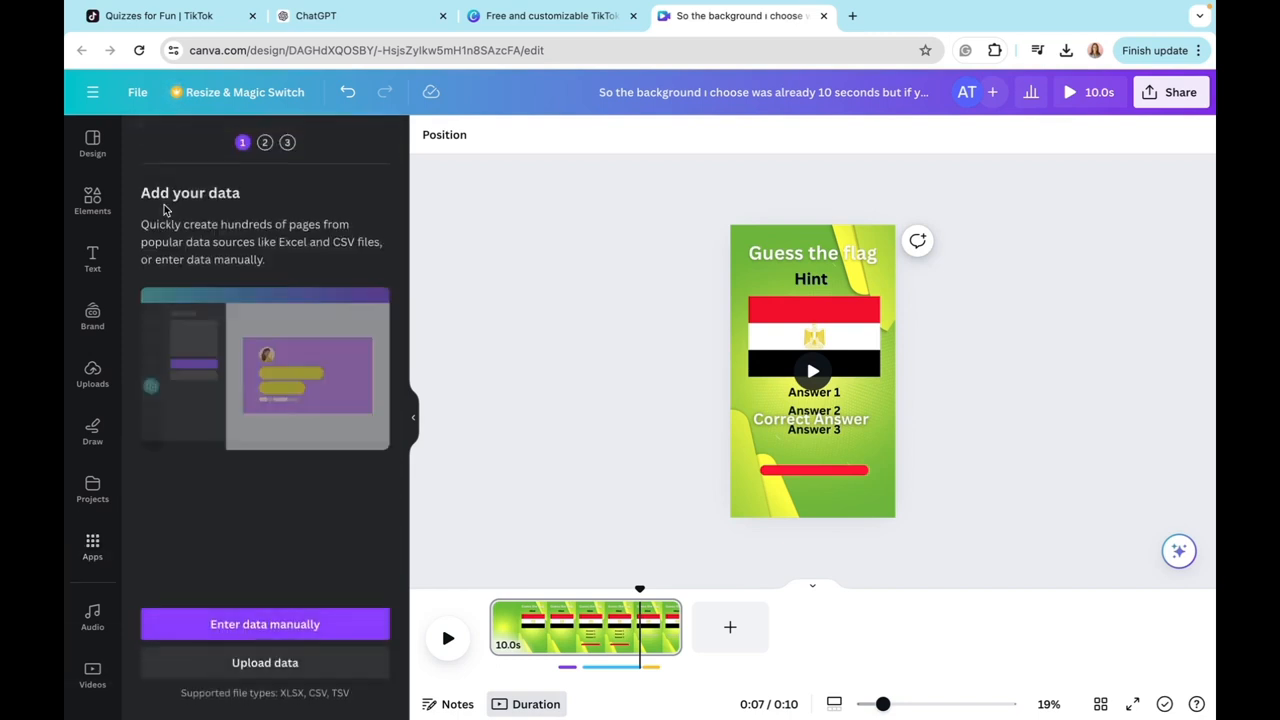
left_click(243, 626)
left_click(213, 658)
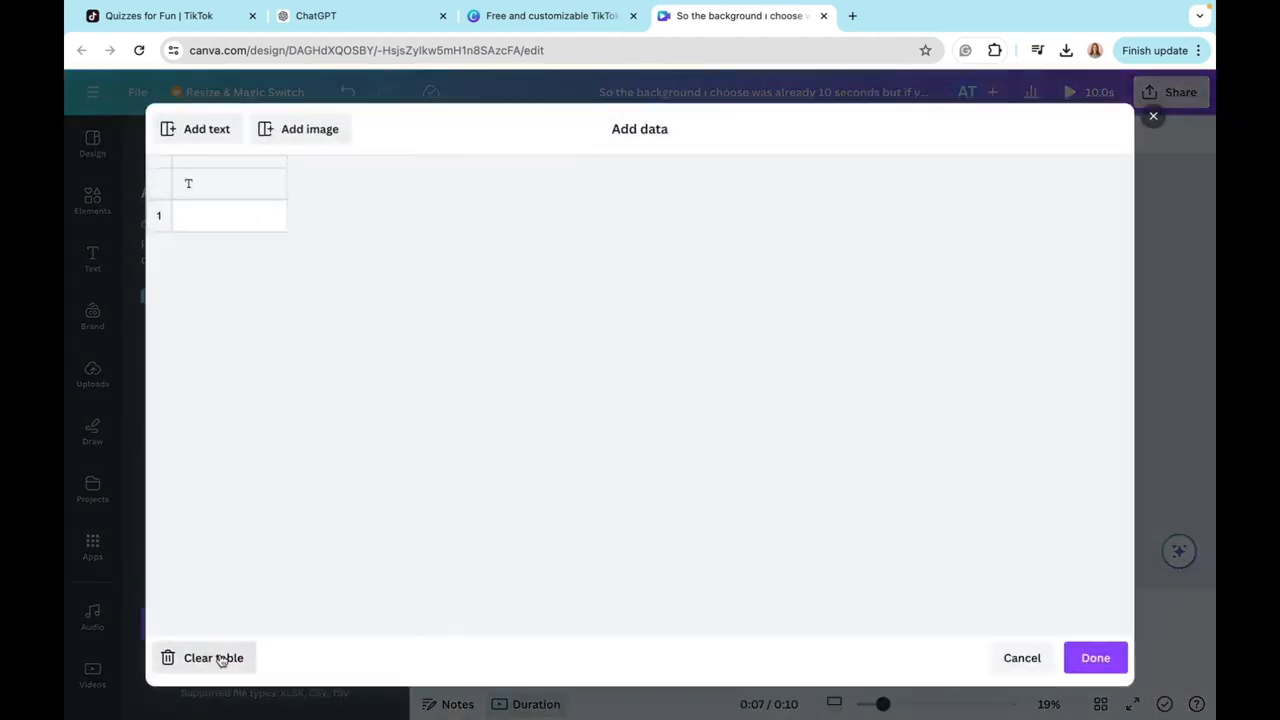
Step: Copy the whole country flag quiz table from ChatGPT, paste it into the Canva bulk data table, and save the data
left_click(334, 20)
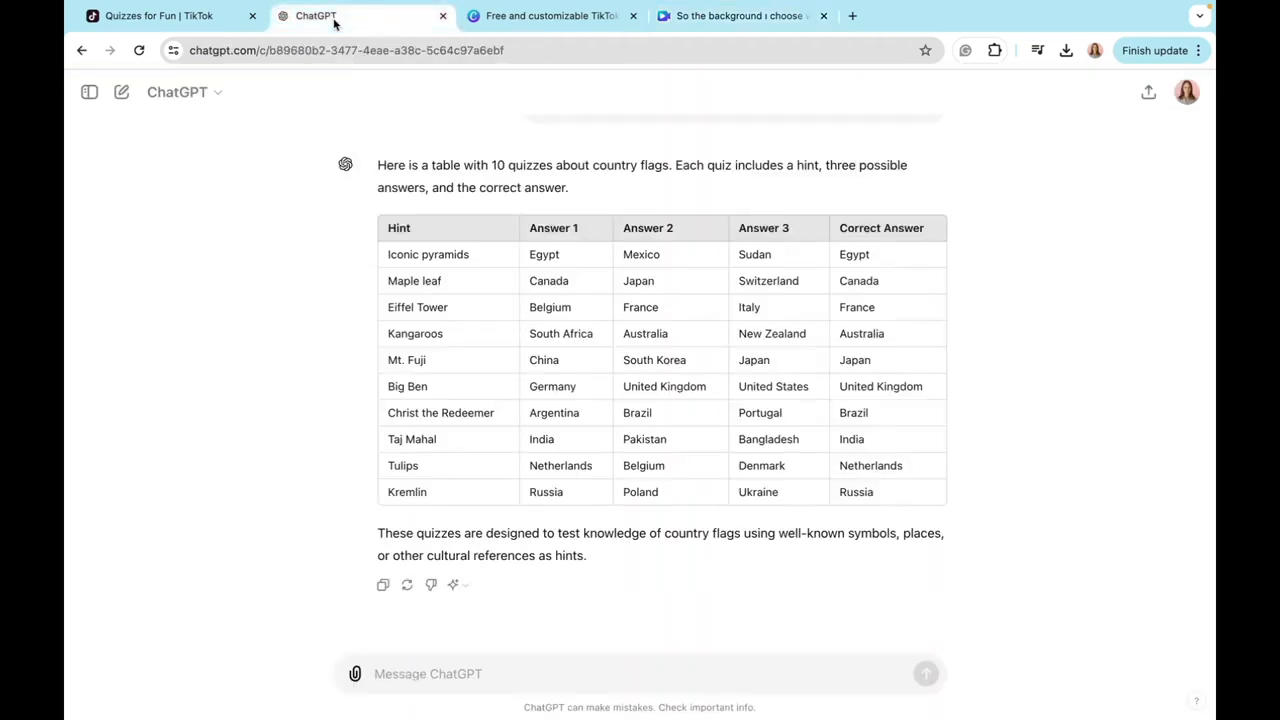
left_click_drag(382, 230, 1018, 484)
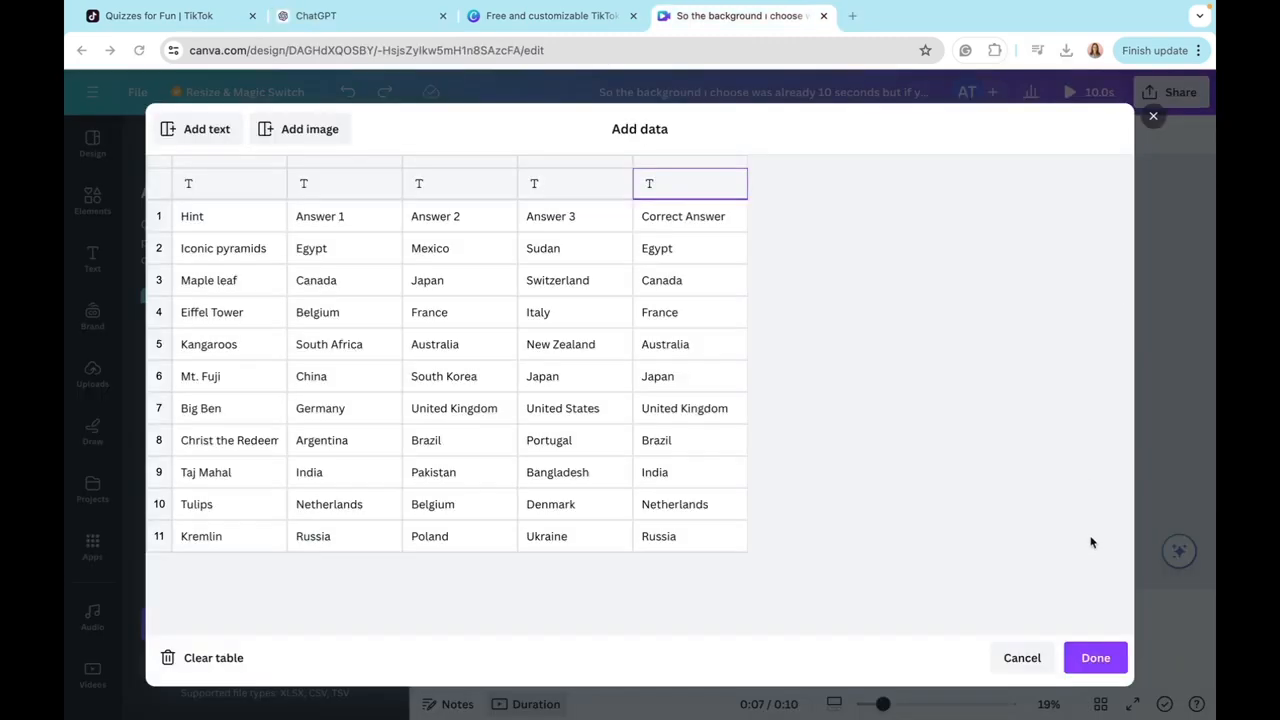
left_click(1095, 660)
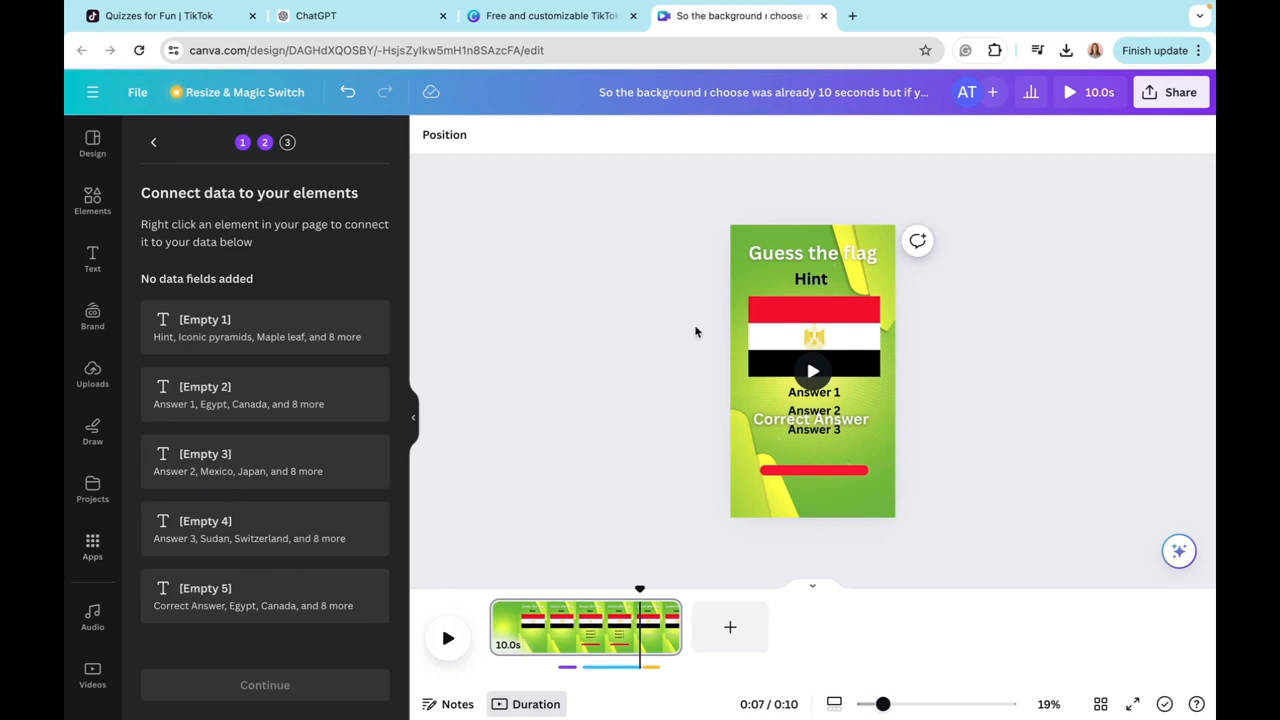
Step: Connect the "Hint" text on the page to the [Empty 1] data field
left_click(811, 280)
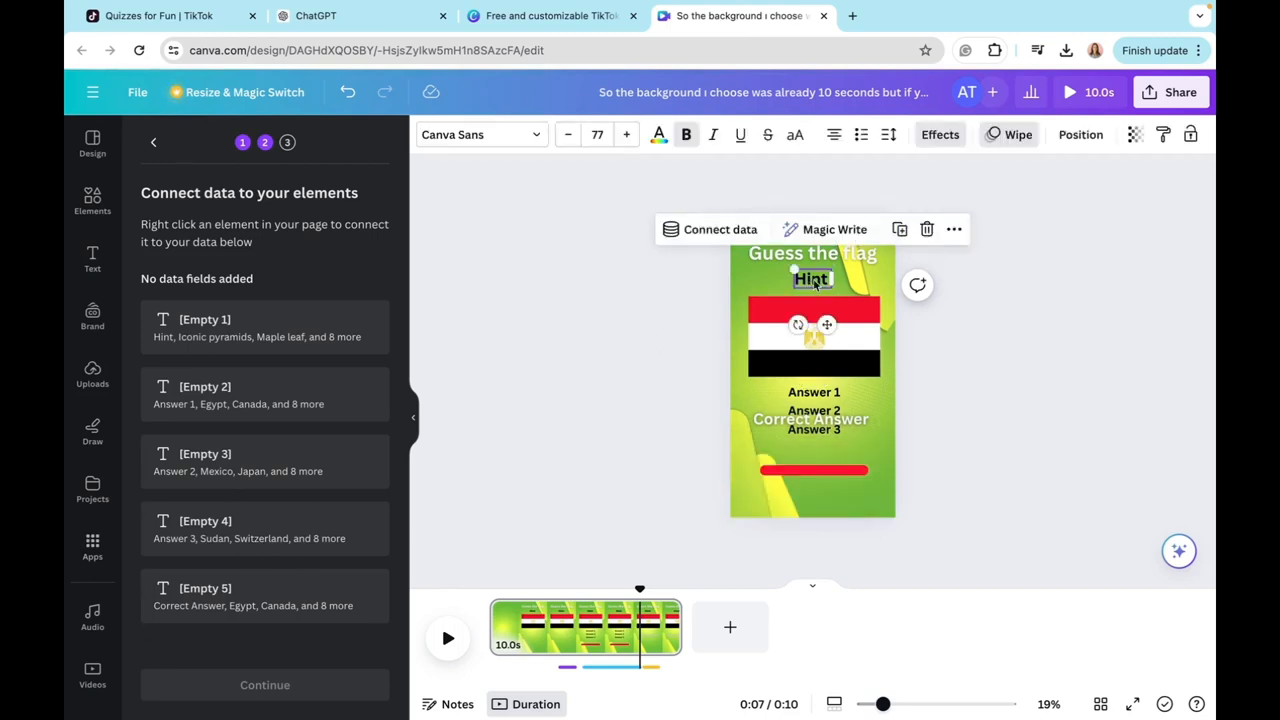
left_click(742, 236)
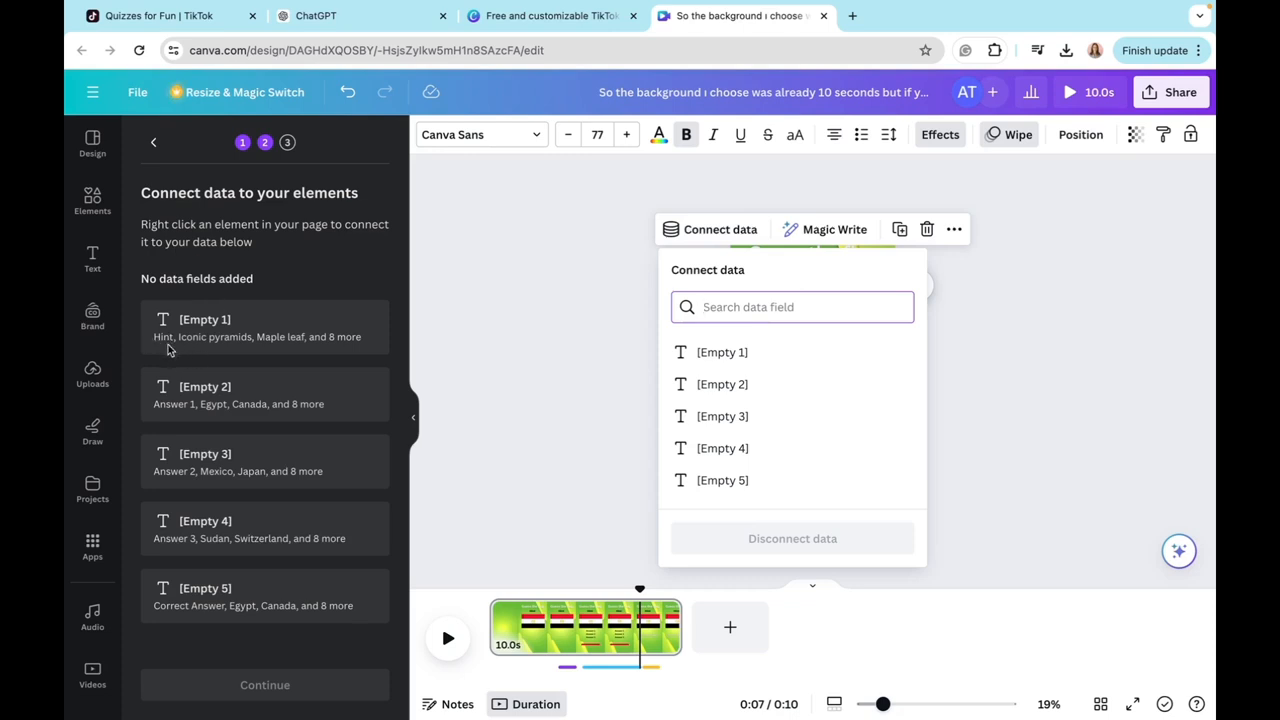
left_click(743, 355)
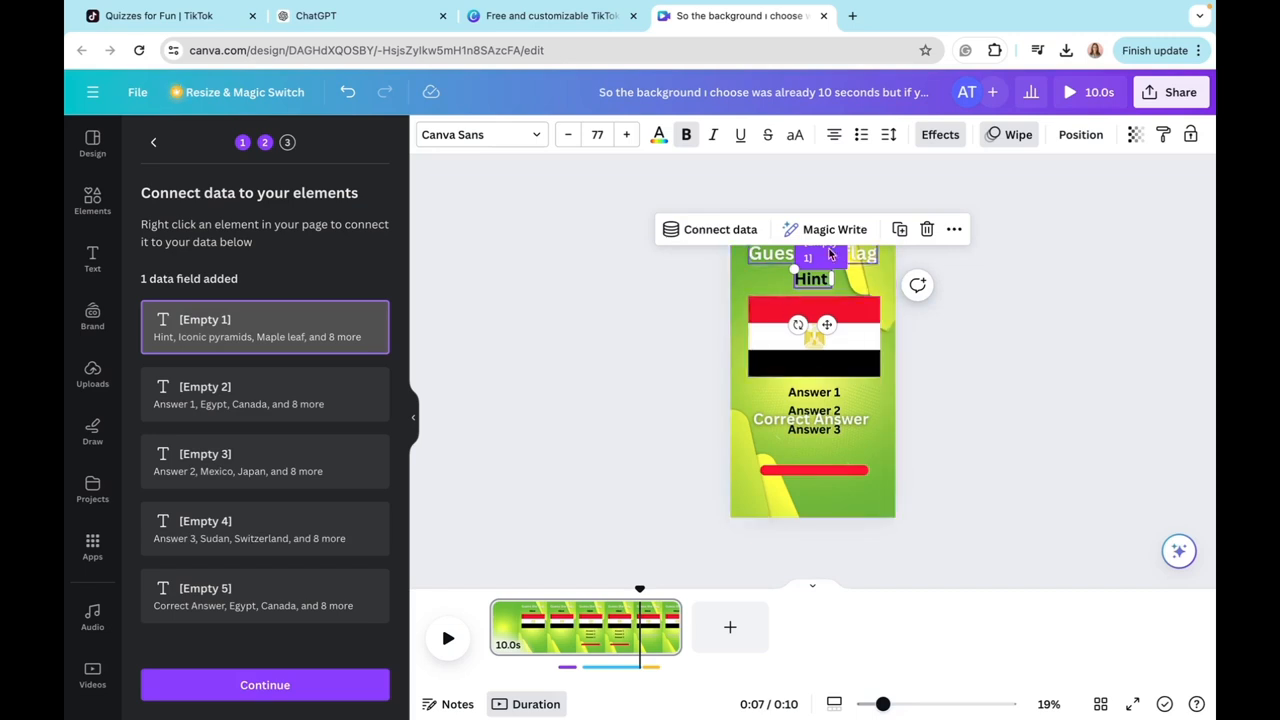
scroll(868, 302, "up", 1)
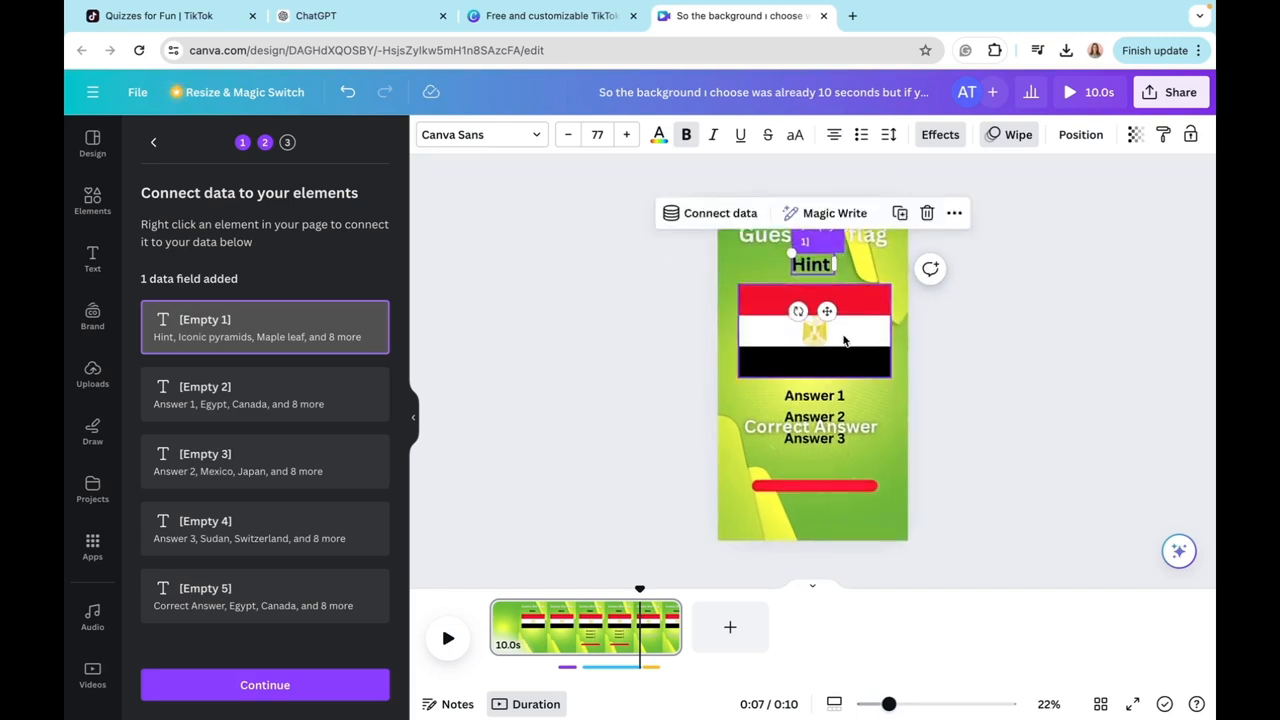
scroll(843, 341, "up", 1)
scroll(857, 361, "up", 3)
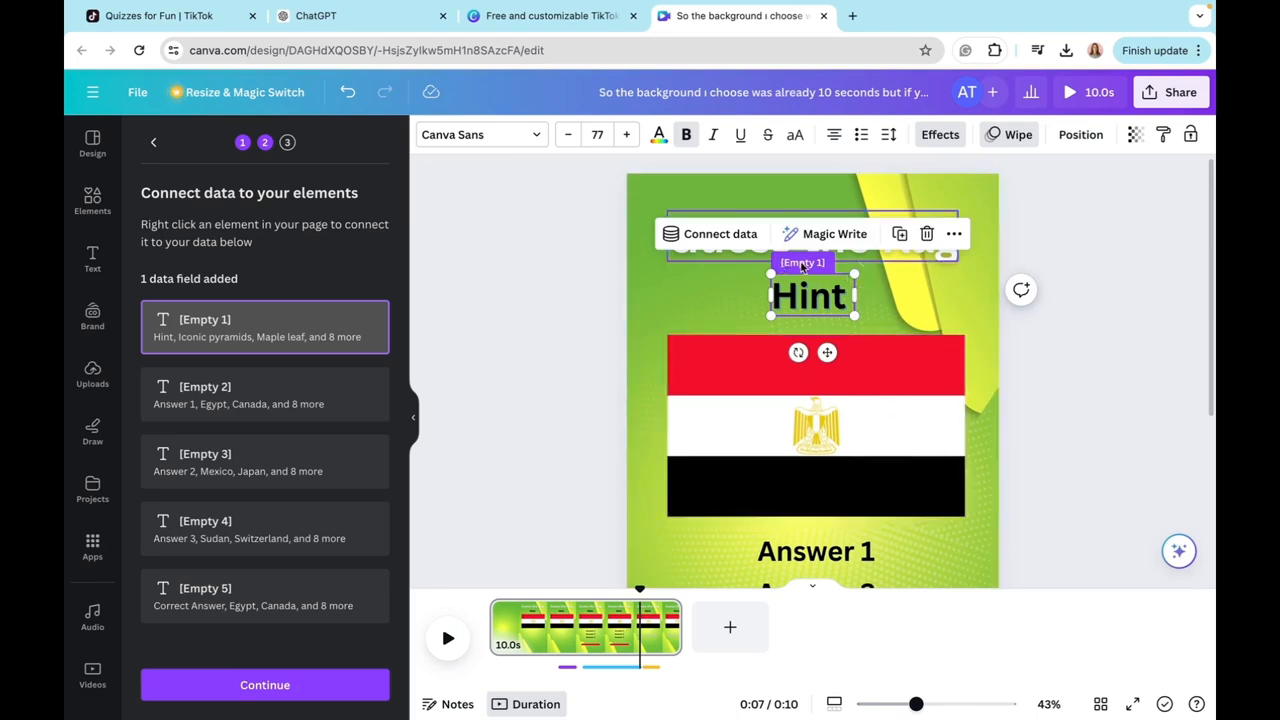
Step: Connect the "Answer 1", "Answer 2" and "Answer 3" texts to the [Empty 2], [Empty 3] and [Empty 4] data fields respectively
scroll(680, 412, "down", 3)
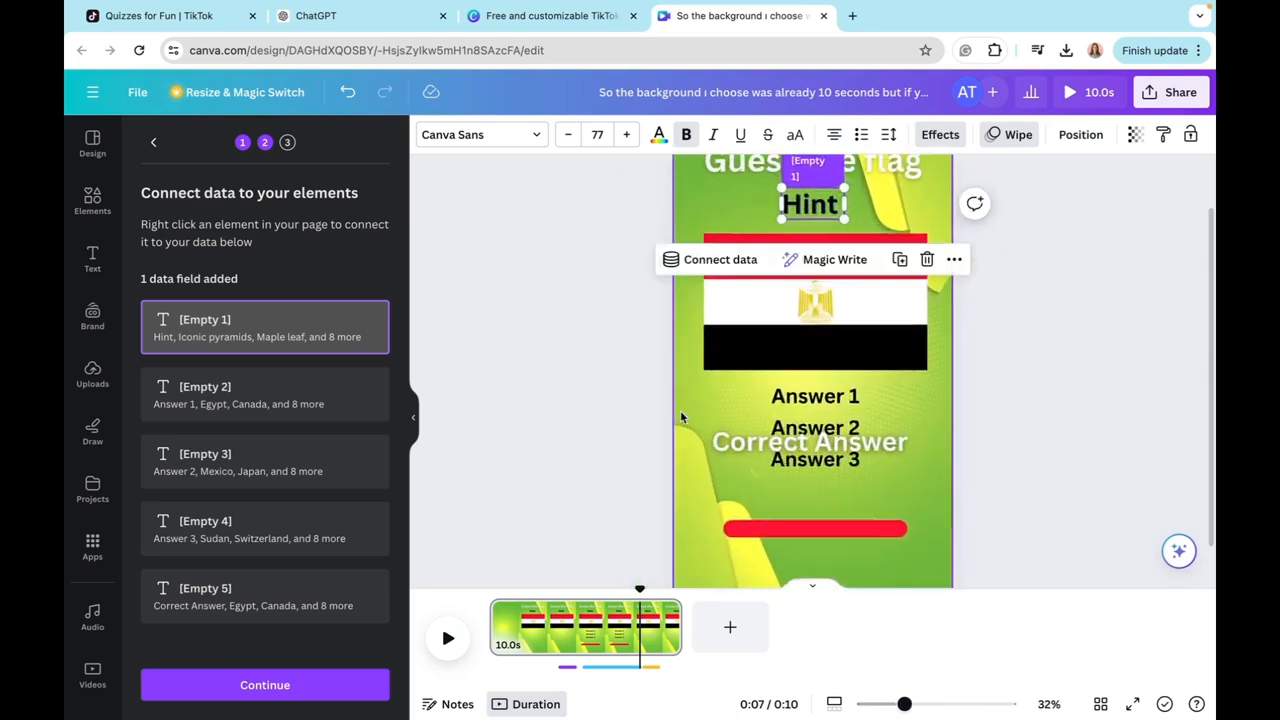
left_click(857, 386)
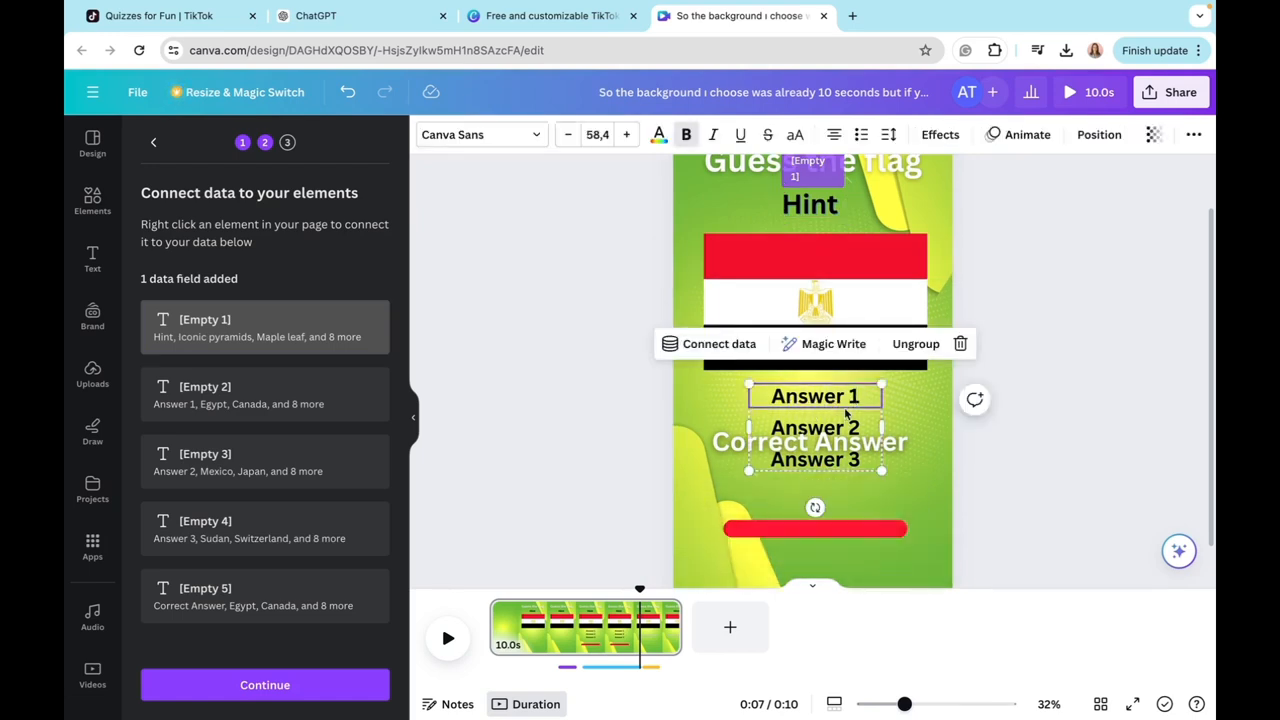
left_click(716, 344)
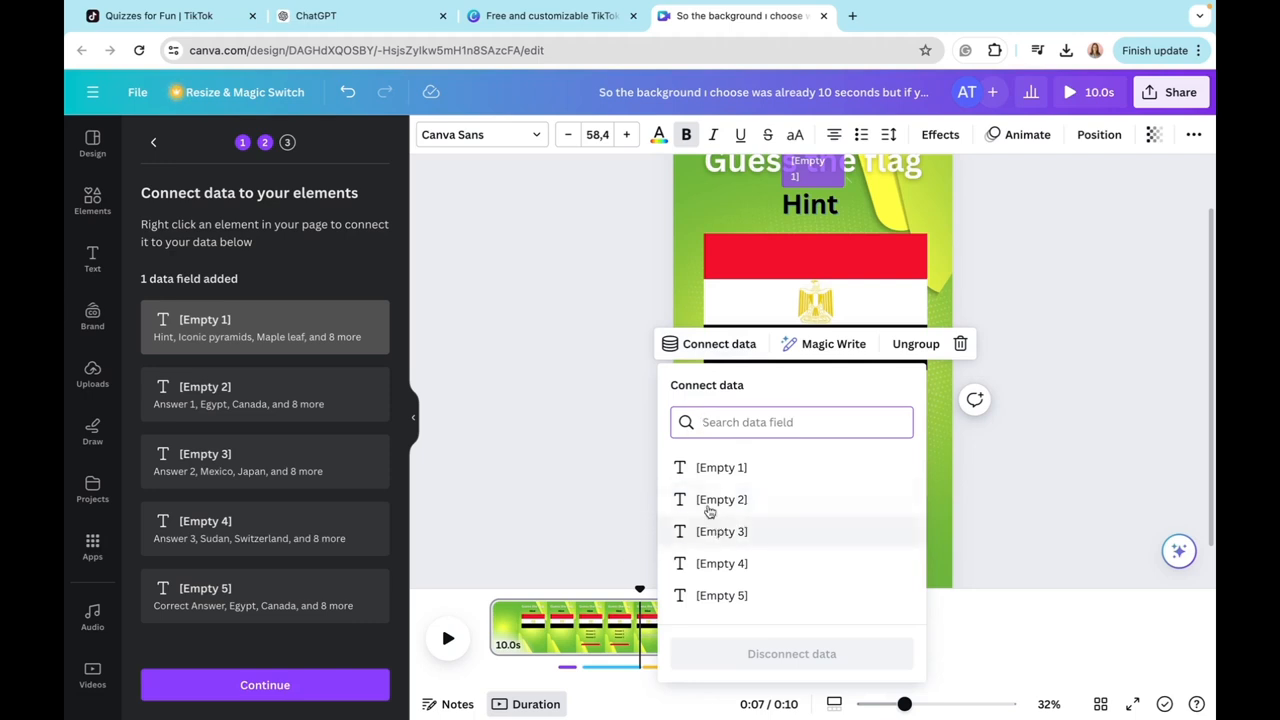
left_click(712, 500)
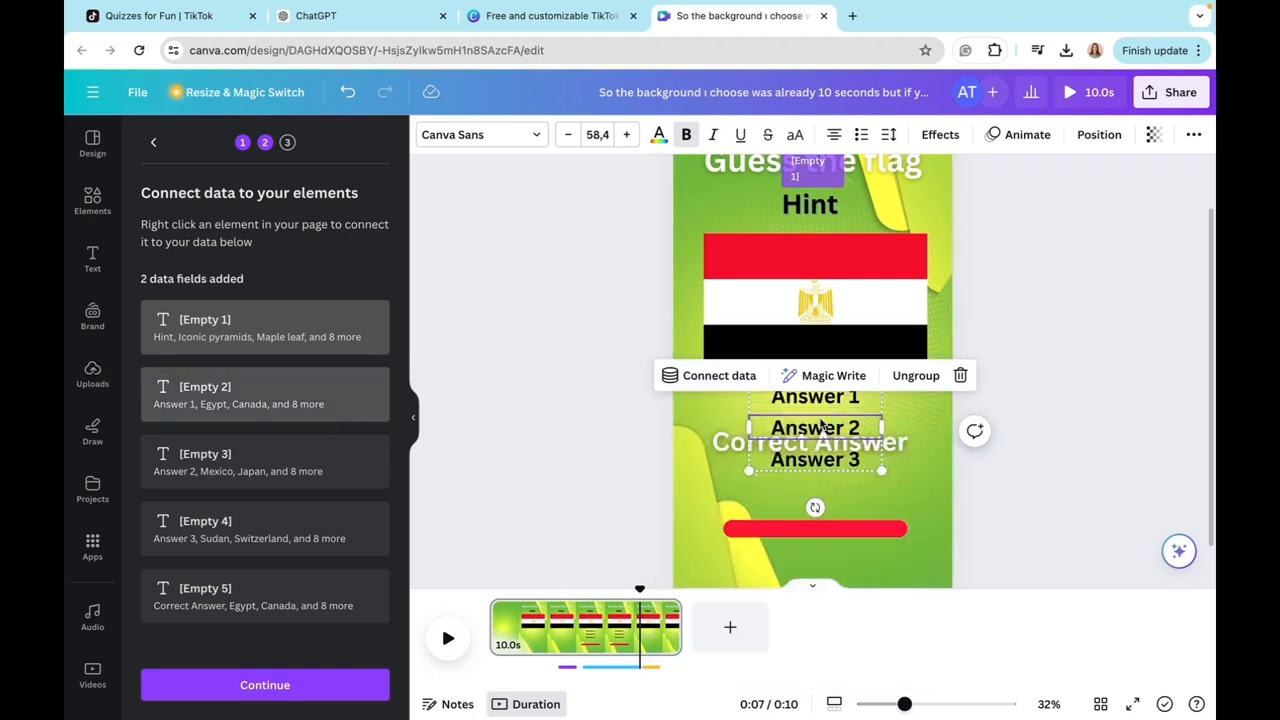
left_click(676, 376)
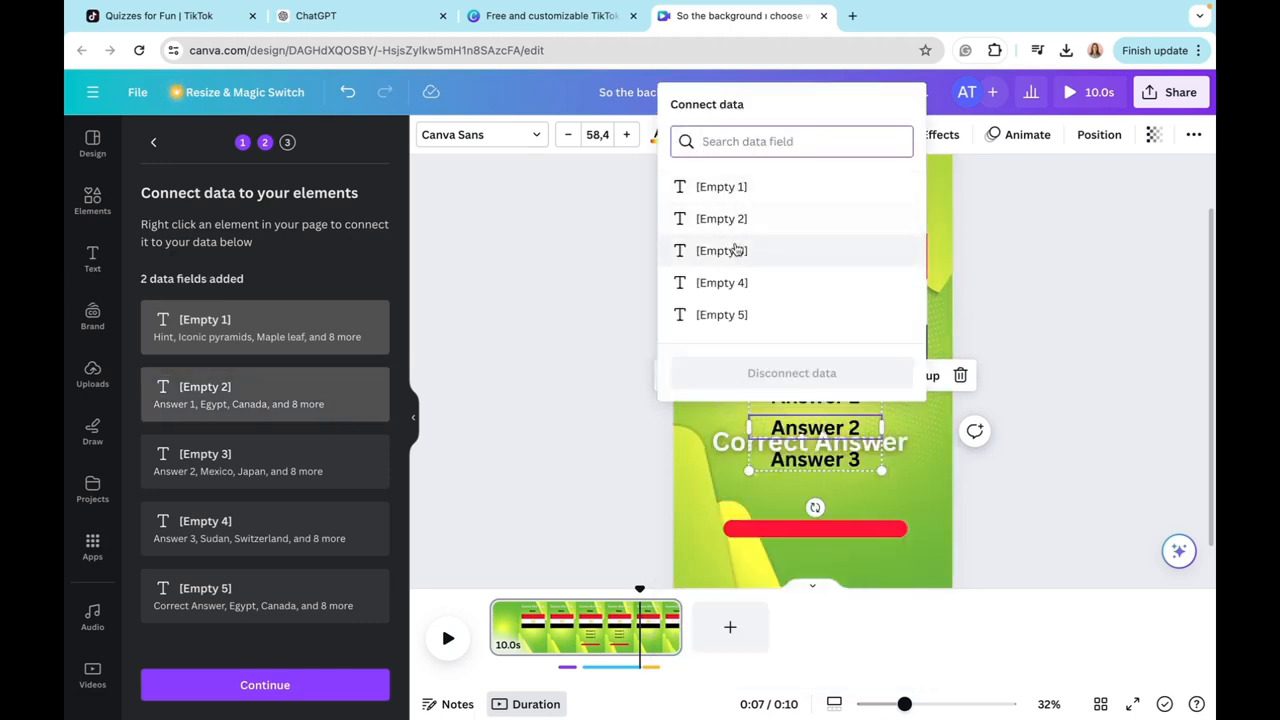
left_click(733, 250)
left_click(838, 454)
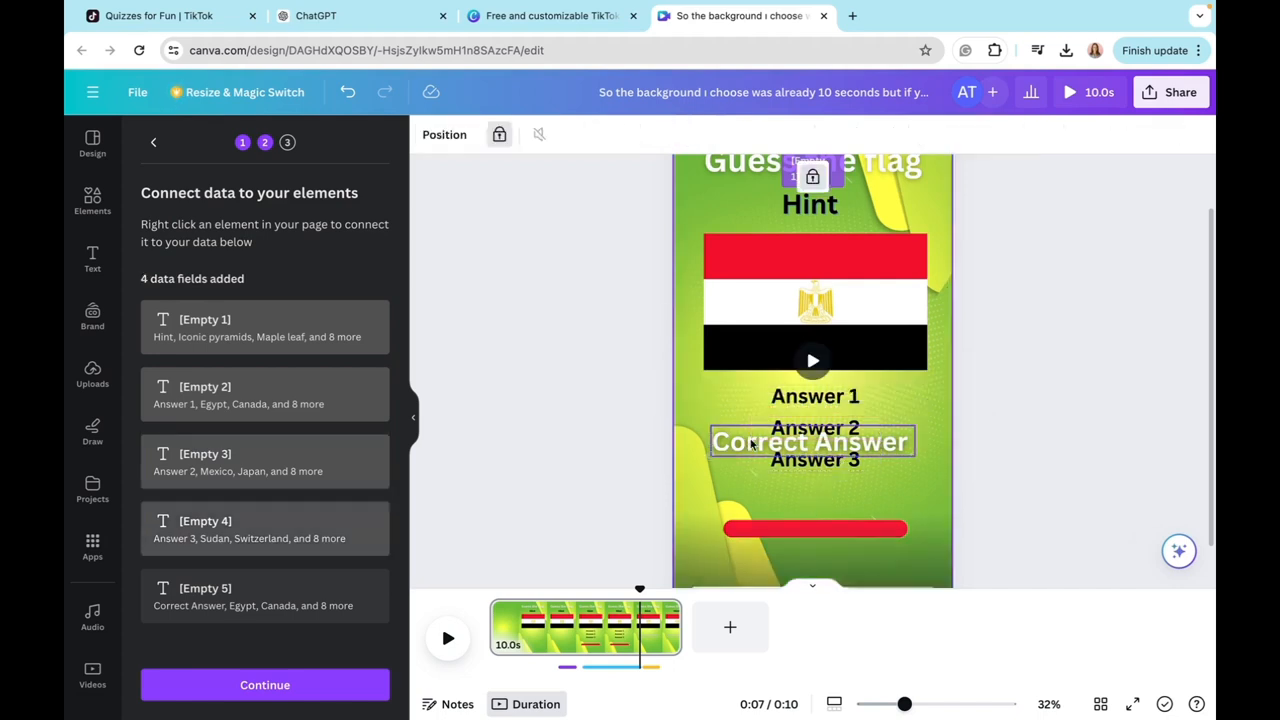
Step: Connect the "Correct Answer" text to the [Empty 5] data field and generate designs from all 11 data rows
left_click(742, 440)
left_click(728, 394)
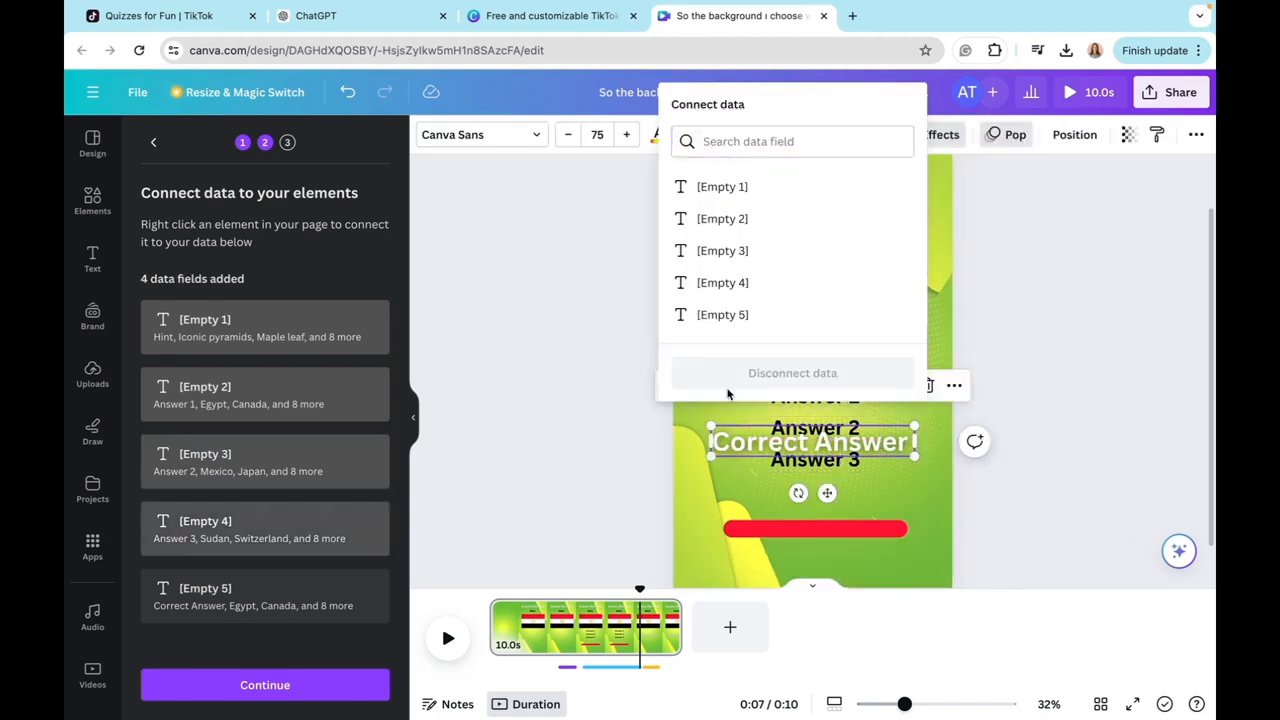
left_click(740, 316)
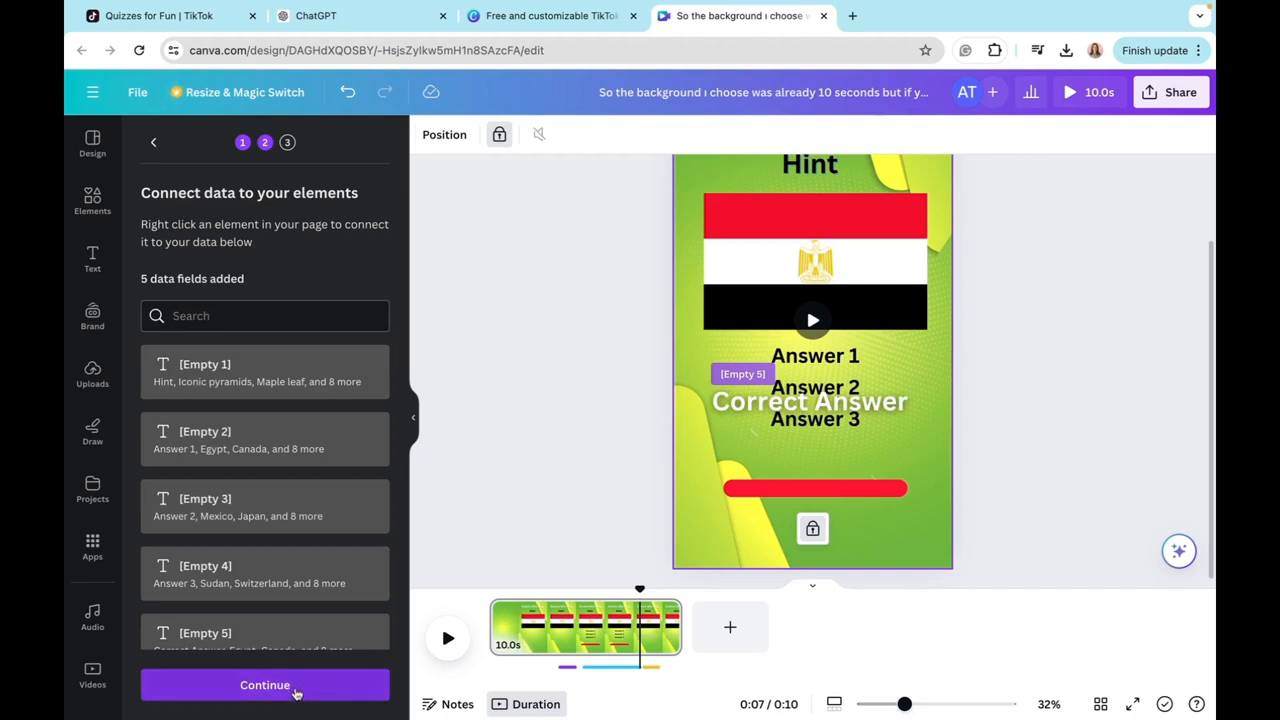
left_click(293, 688)
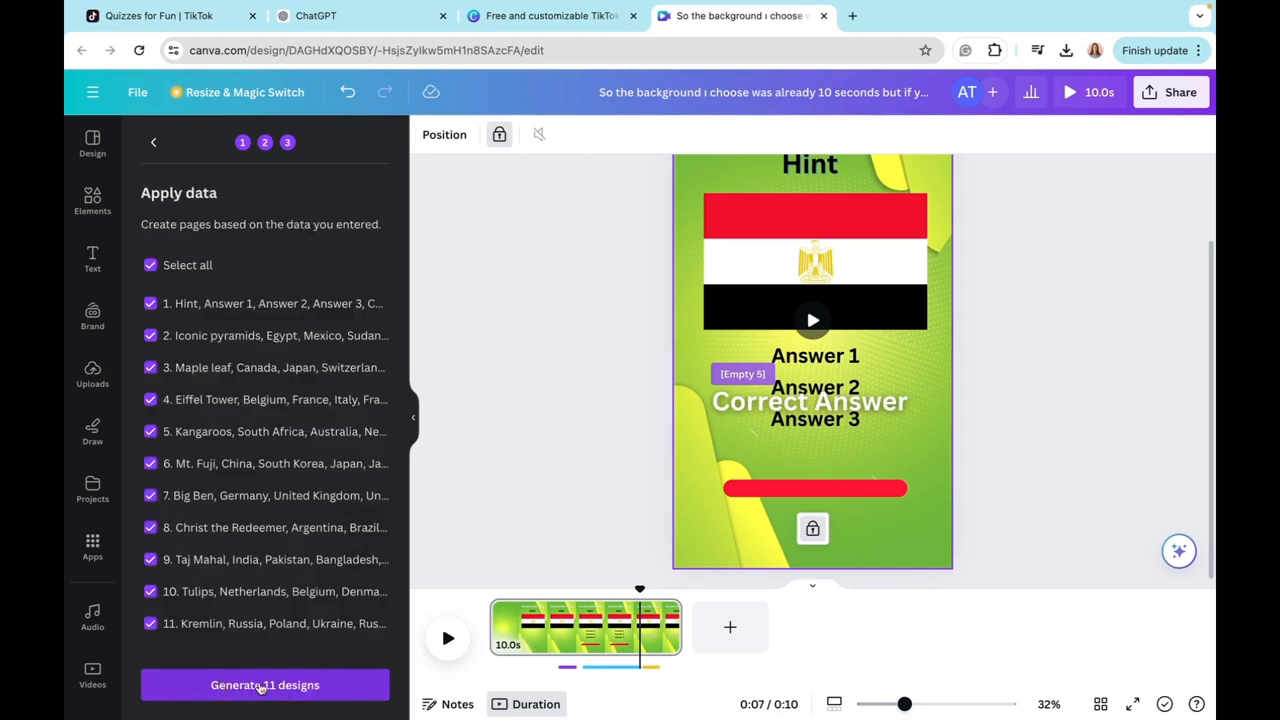
left_click(276, 688)
Step: Examine the generated quiz pages at several points in the timeline, checking their hints, answers and flag images
left_click(555, 641)
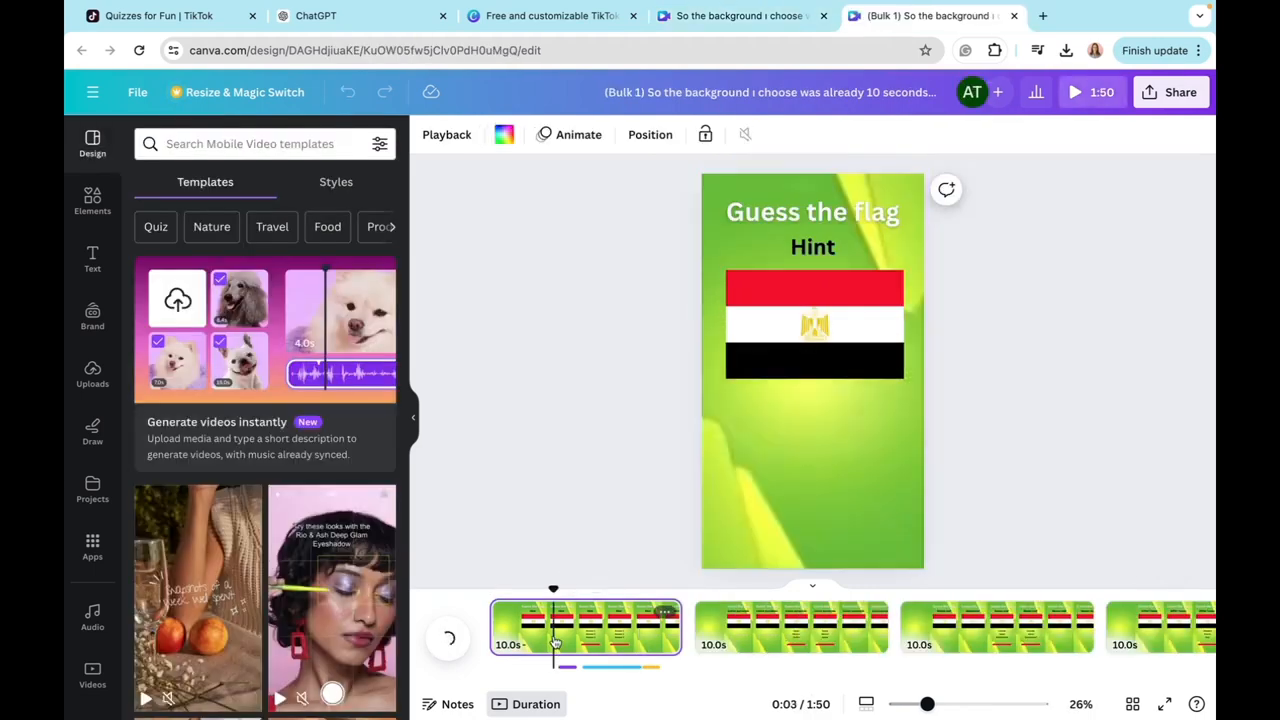
left_click(790, 635)
left_click(997, 630)
left_click(537, 630)
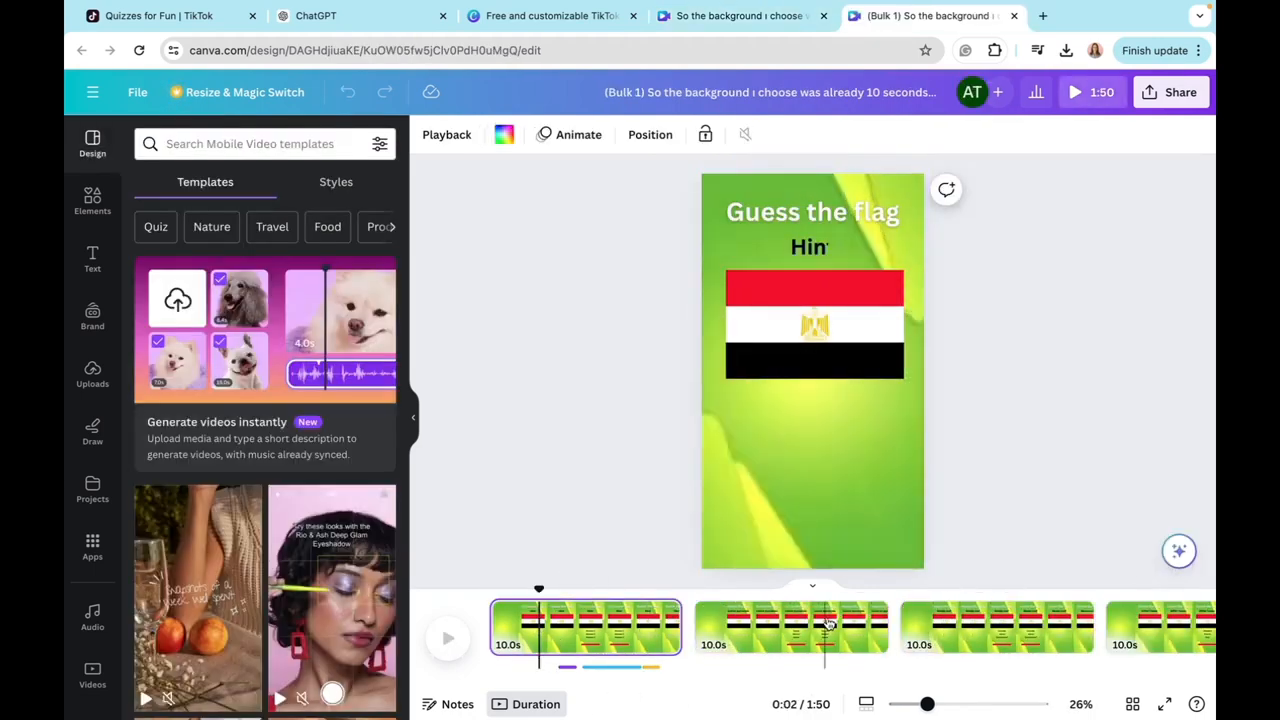
left_click(826, 630)
left_click(1027, 652)
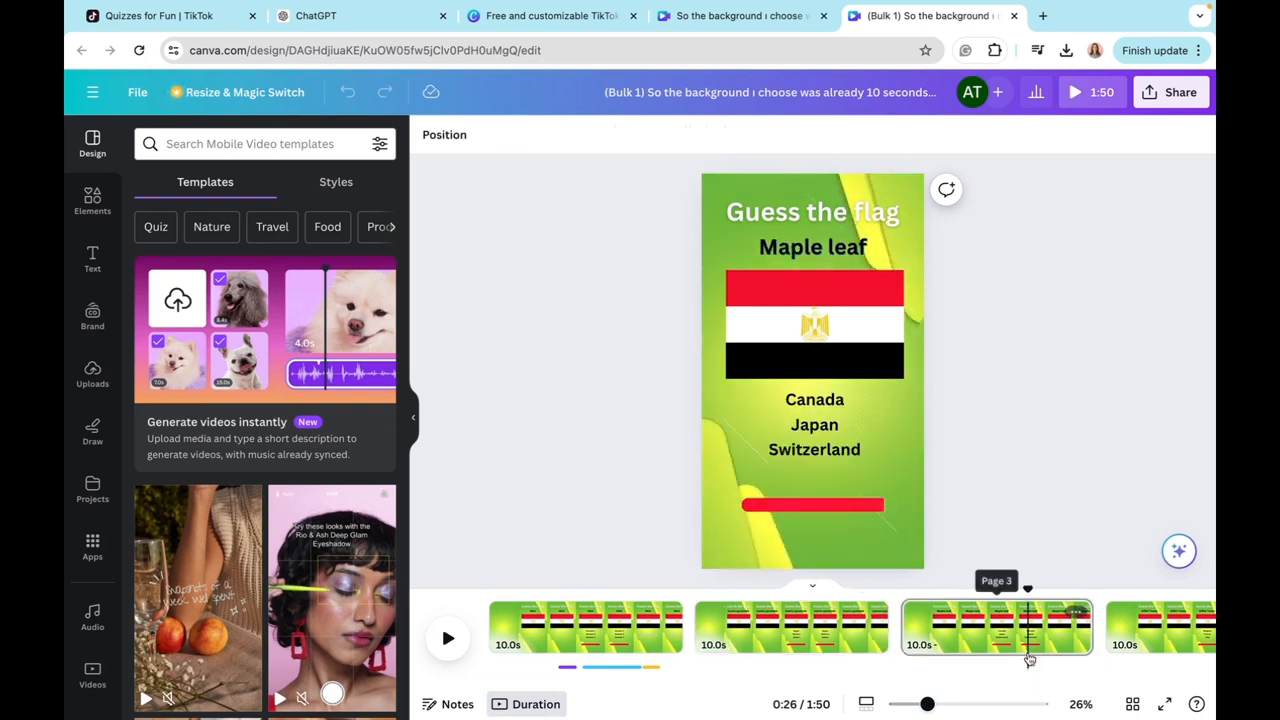
scroll(1027, 658, "right", 2)
left_click(748, 615)
left_click(854, 613)
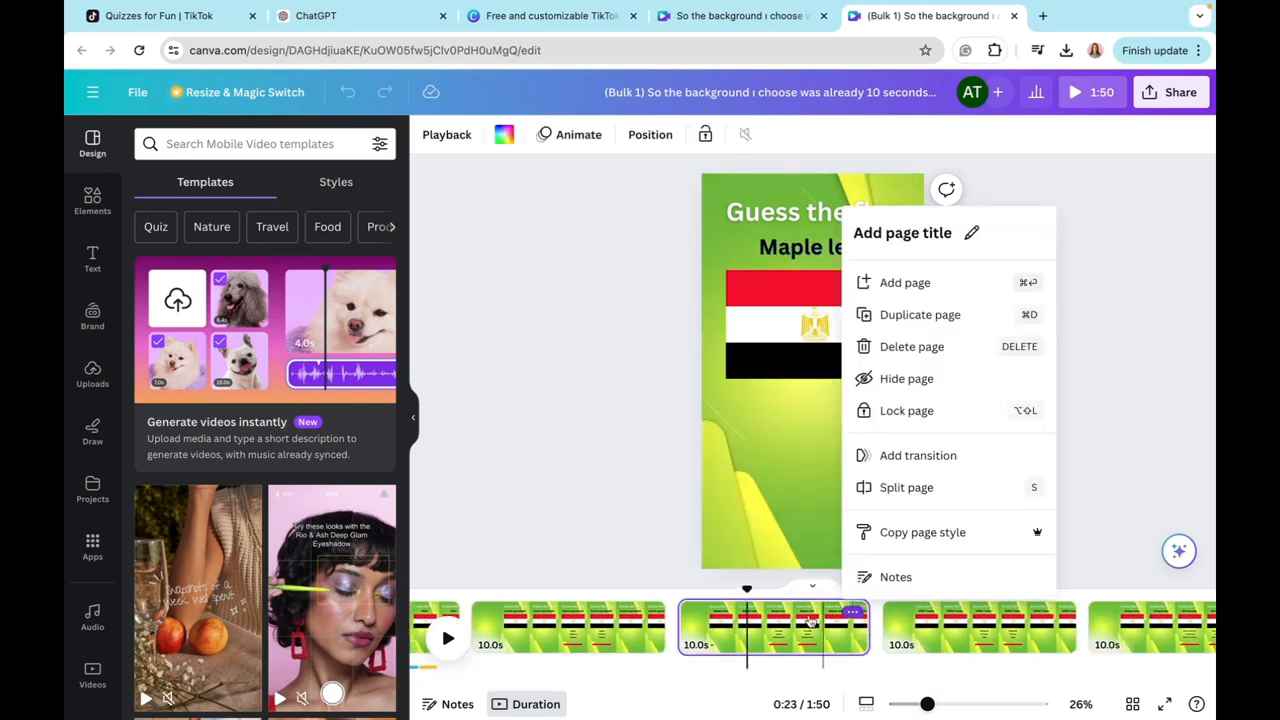
scroll(597, 607, "right", 1)
left_click(597, 607)
left_click(652, 622)
left_click(682, 628)
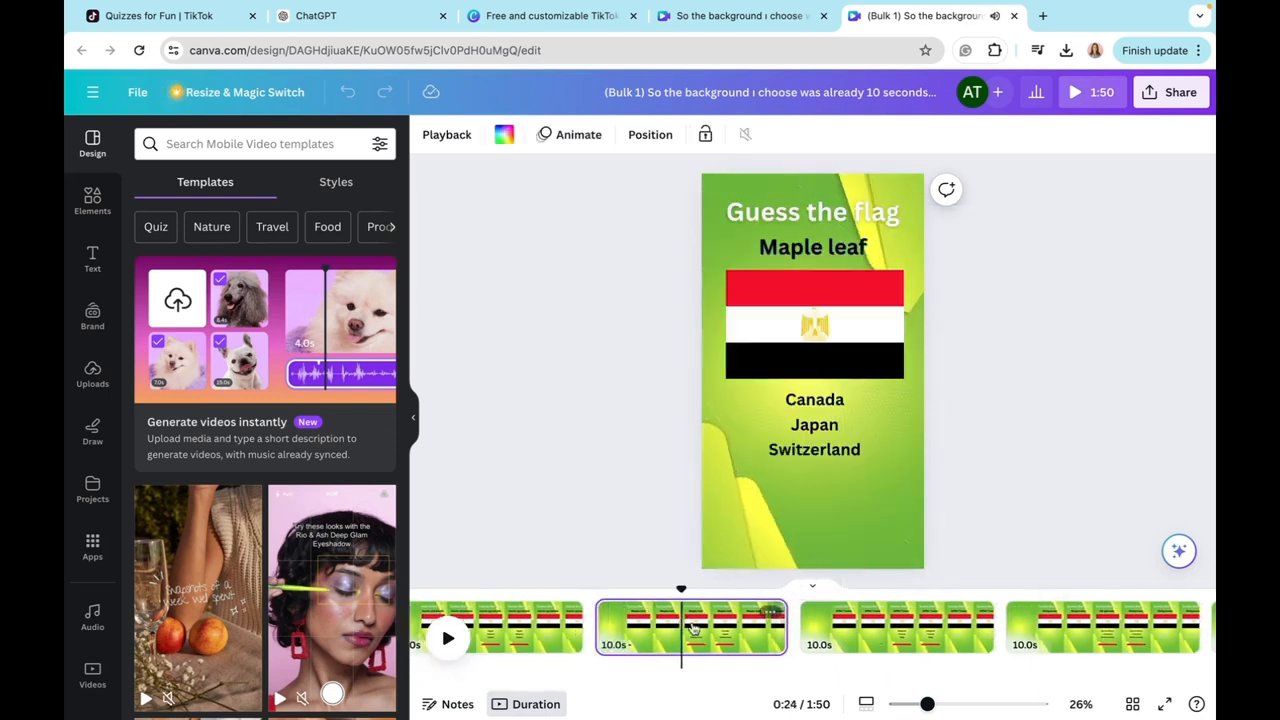
scroll(891, 625, "right", 3)
scroll(735, 640, "left", 3)
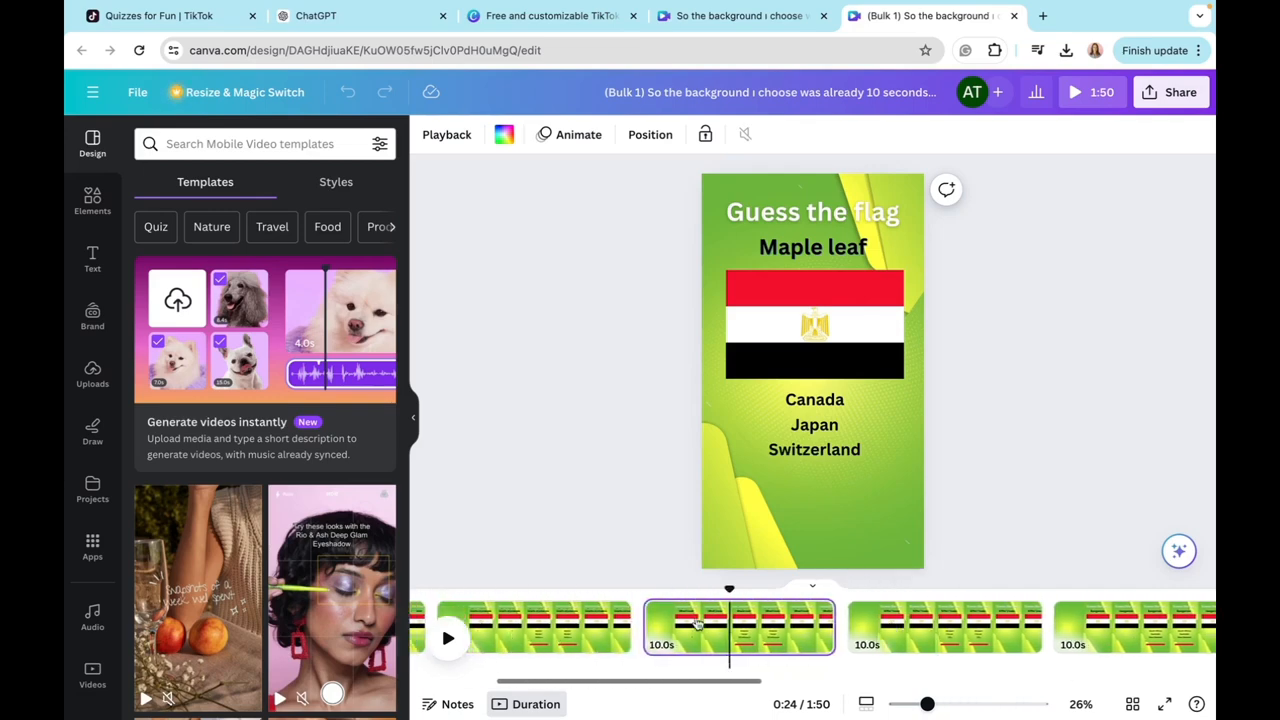
Step: On the "Maple leaf" page, search the element photos for "canda flag" and replace the Egyptian flag with the first Canadian flag photo
left_click(745, 649)
left_click(792, 645)
left_click(714, 645)
left_click(290, 142)
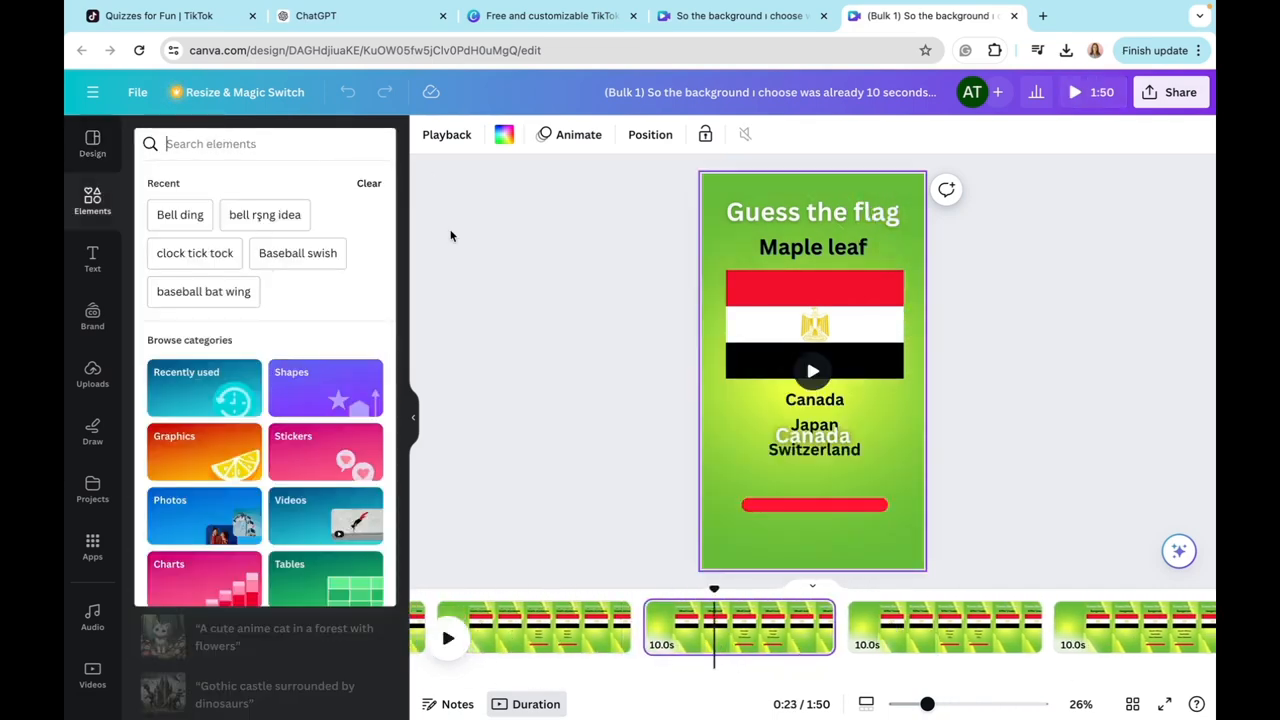
type("canda")
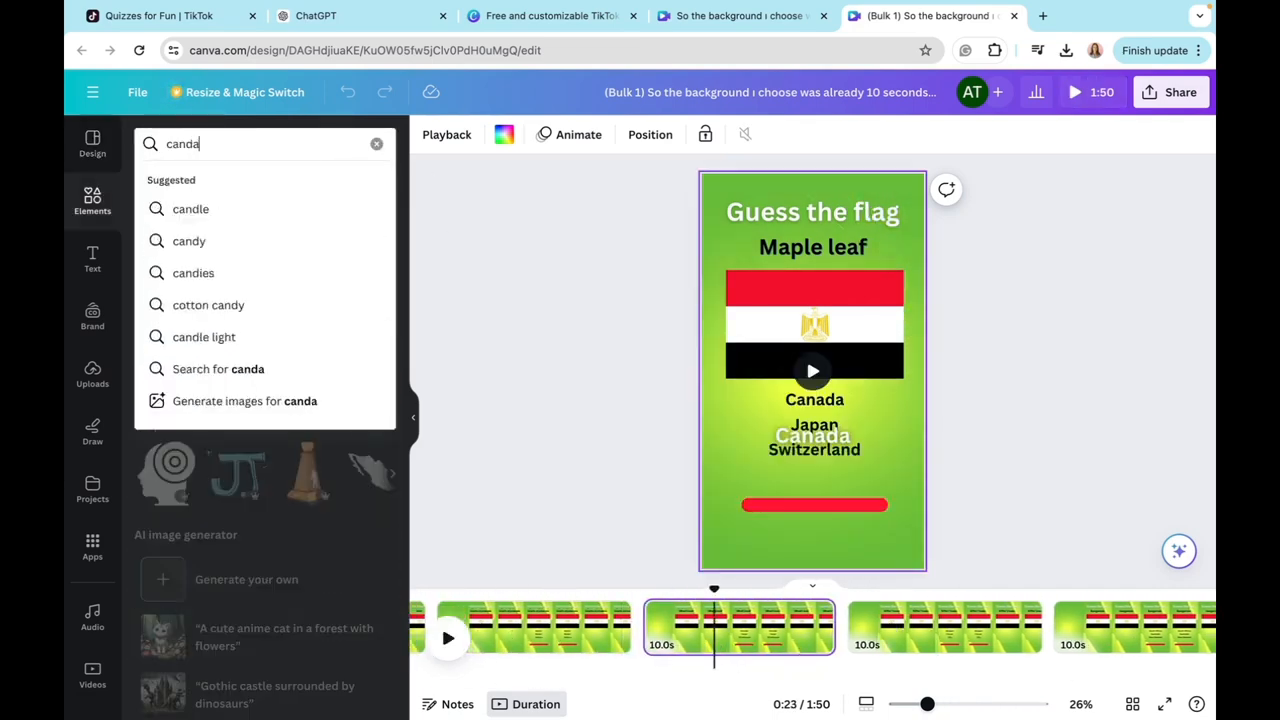
key("Return")
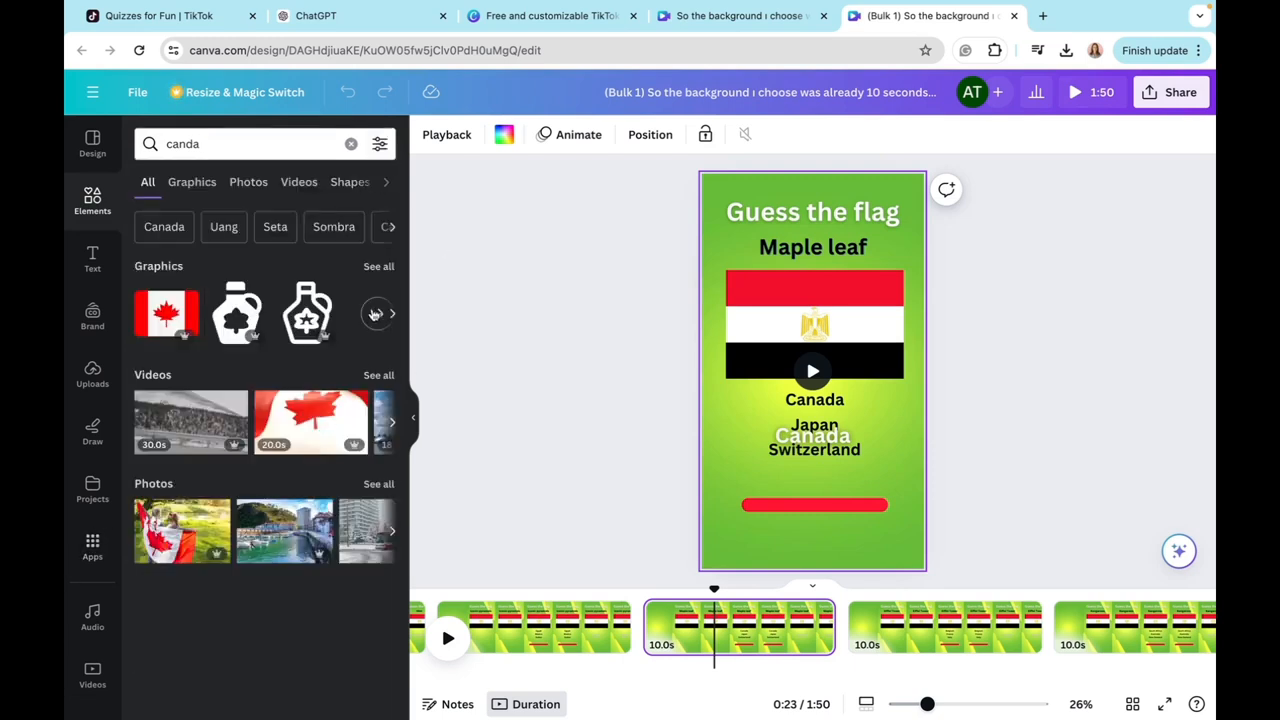
left_click(262, 143)
left_click(200, 208)
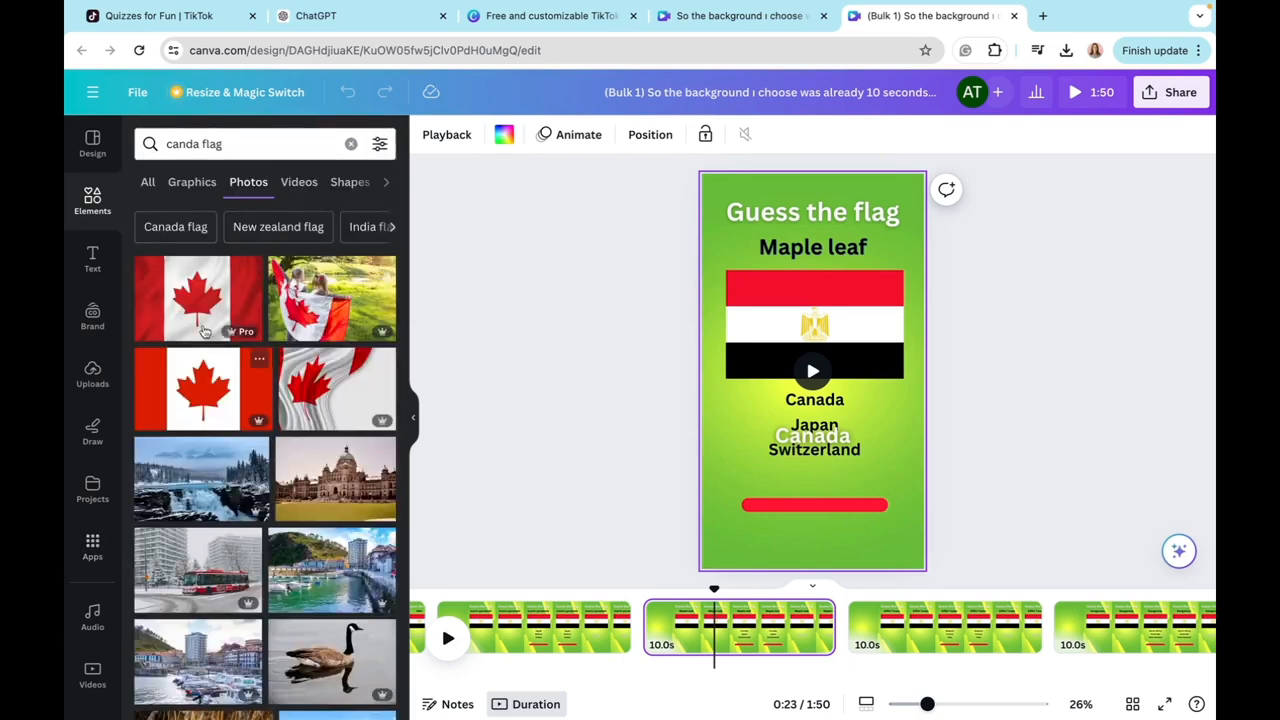
left_click_drag(198, 298, 808, 362)
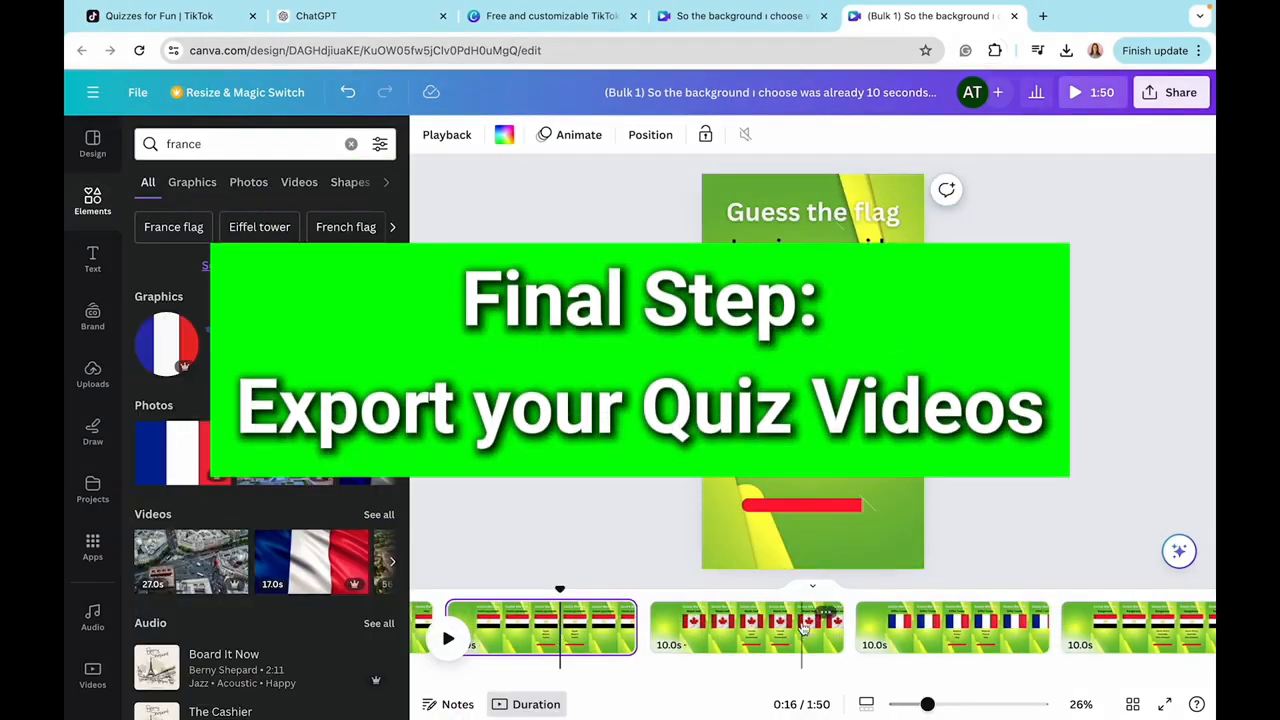
left_click(803, 628)
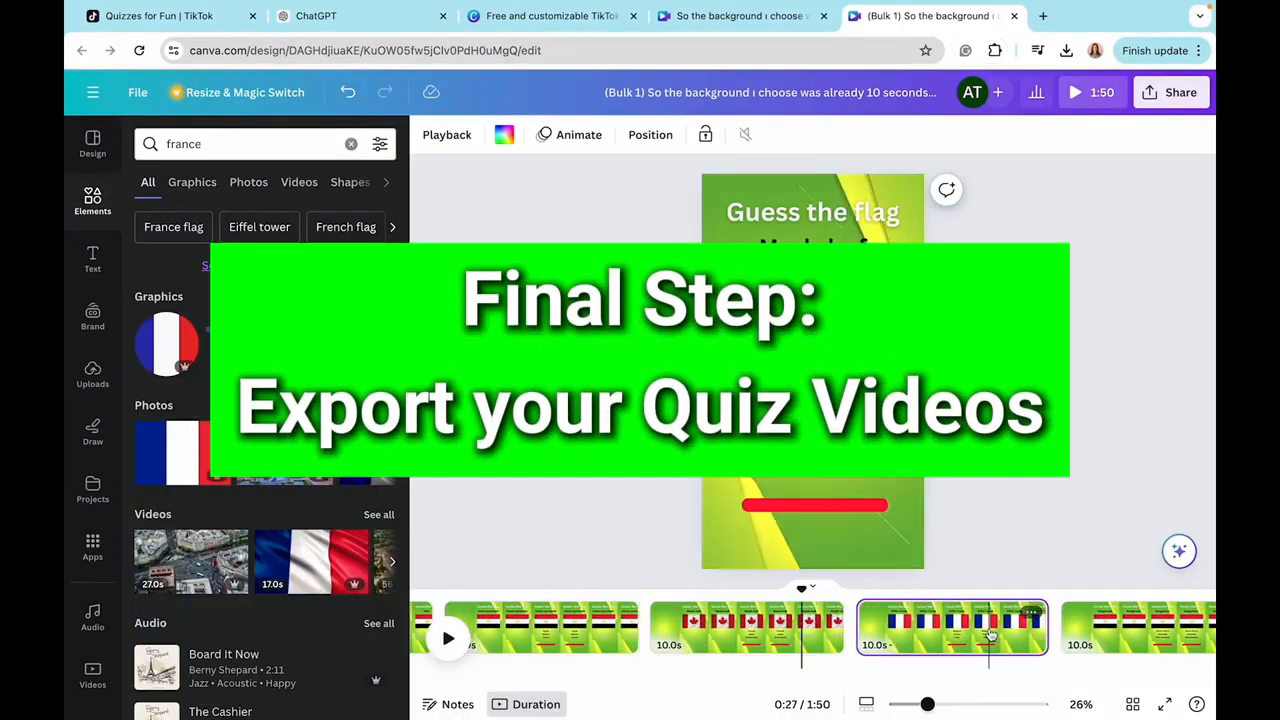
left_click(990, 632)
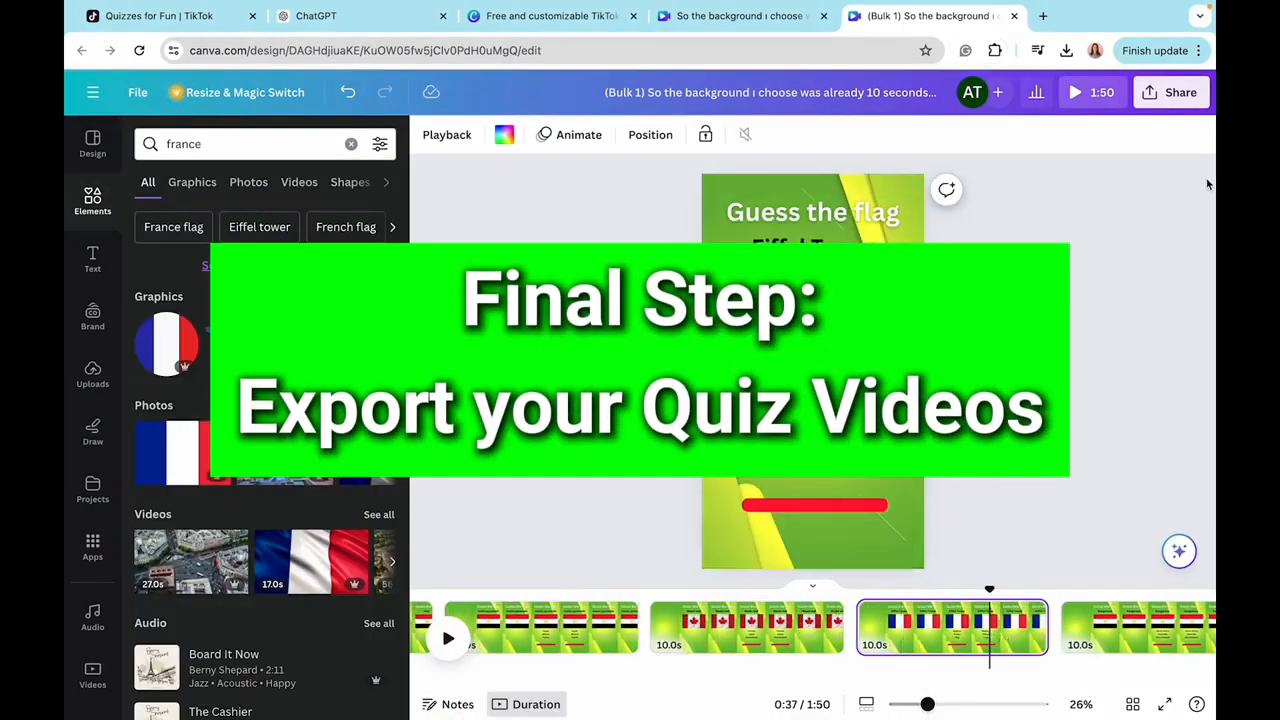
Step: Open the download settings for the bulk quiz design and choose MP4 Video as the file type
left_click(1172, 92)
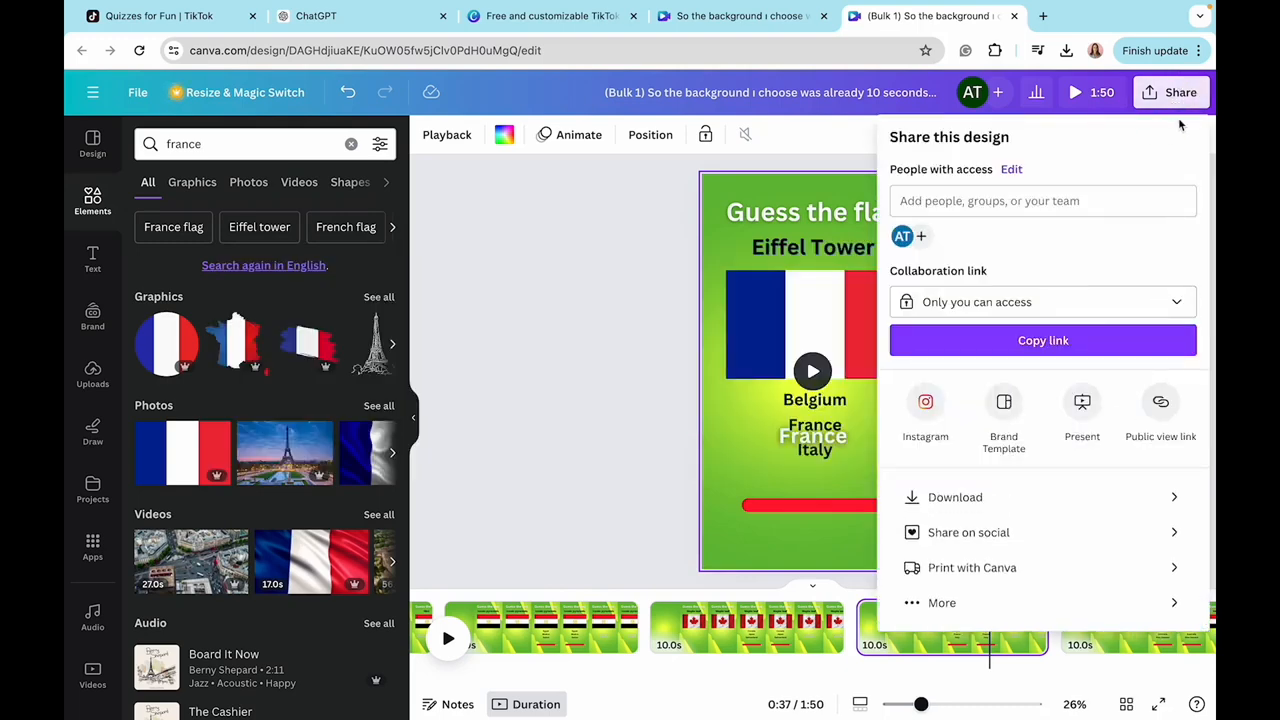
left_click(993, 500)
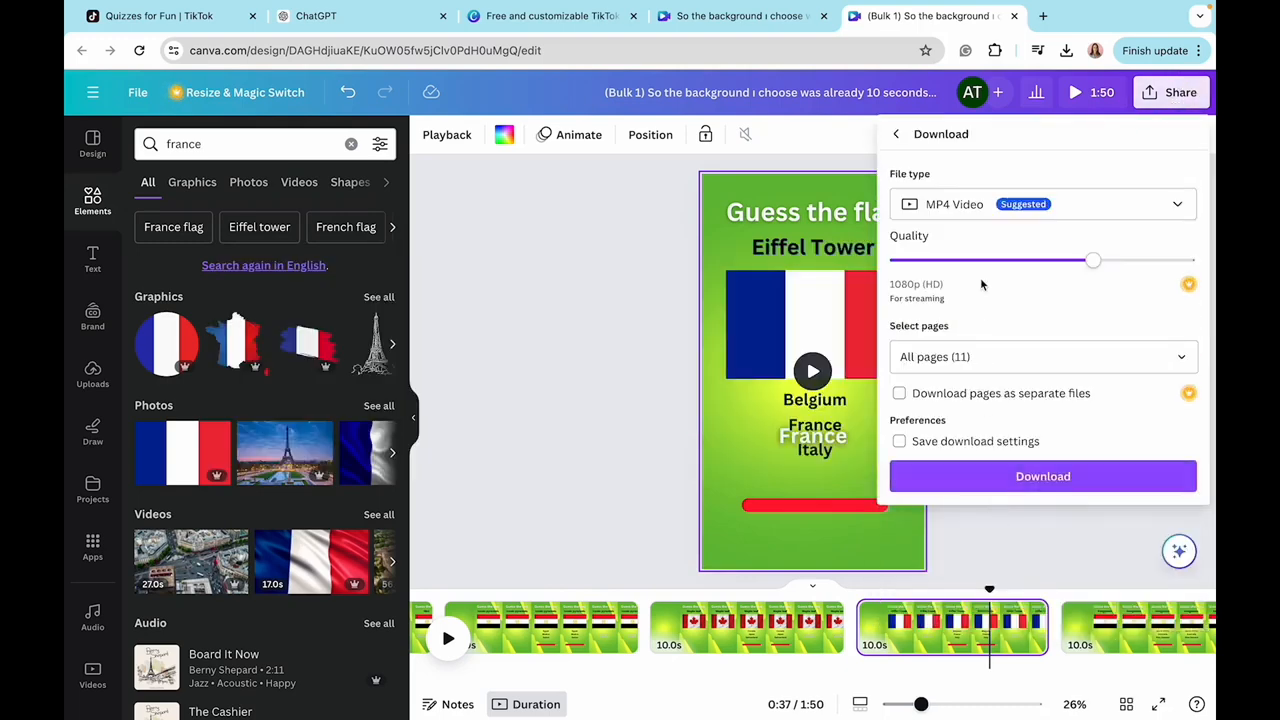
left_click(936, 210)
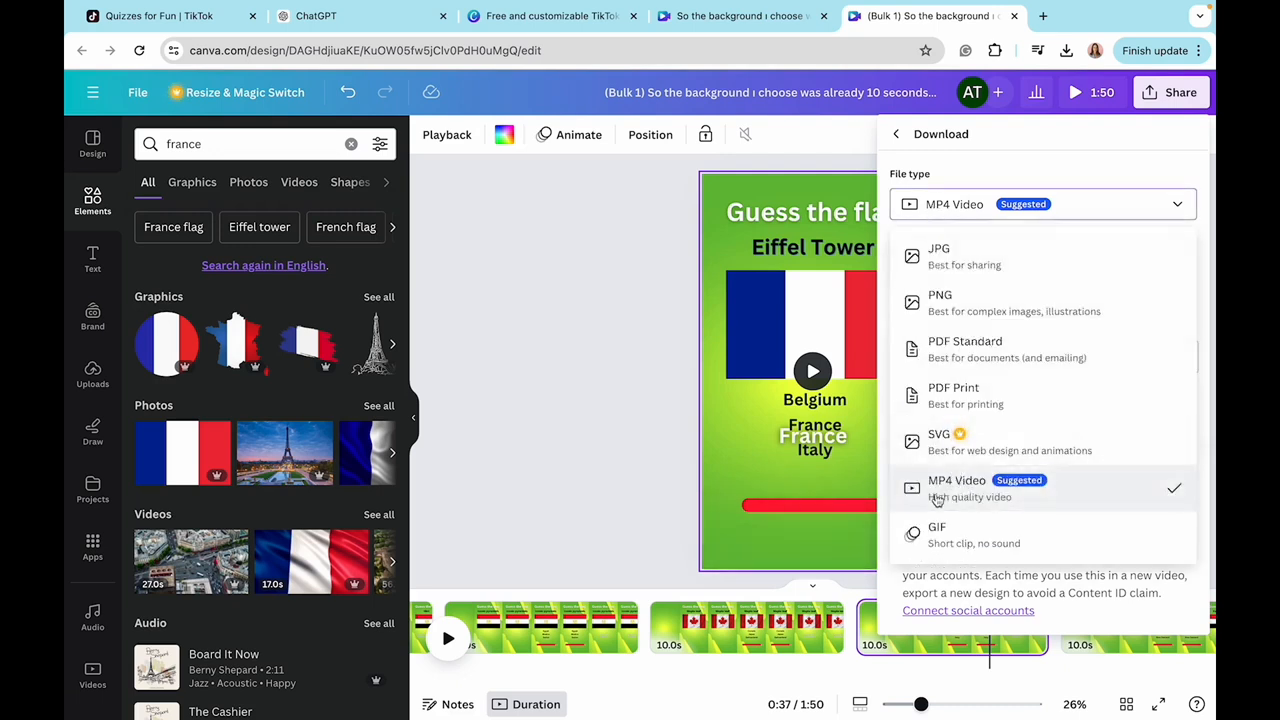
left_click(977, 494)
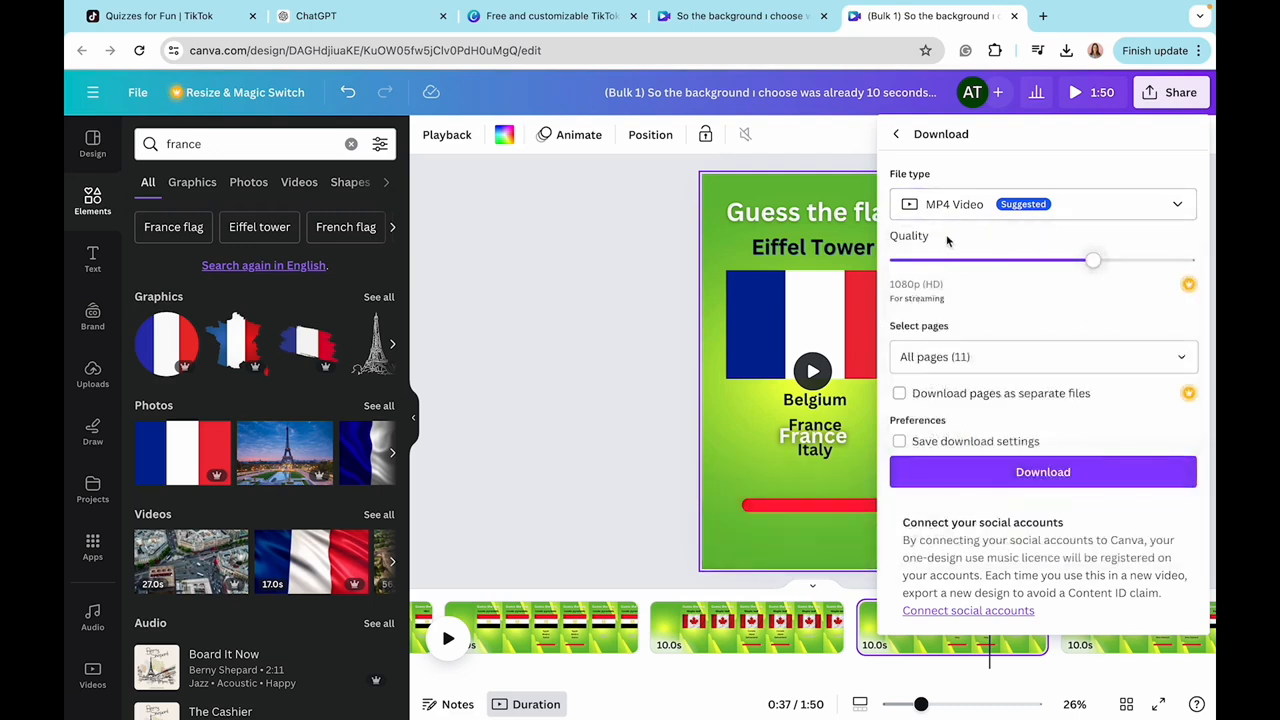